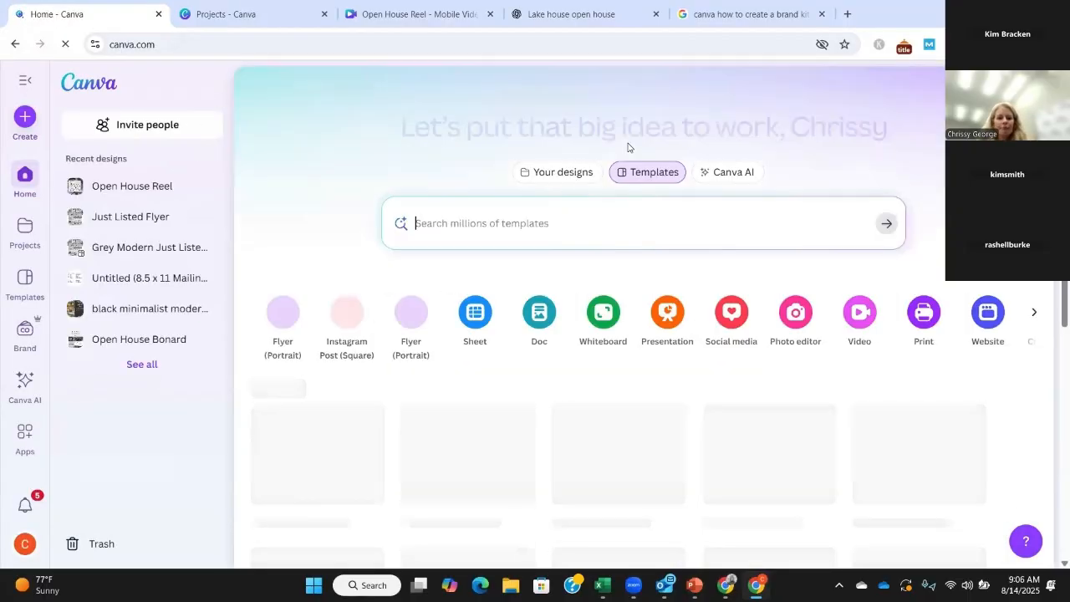
# Step: Search the template library for "open house template"
pyautogui.click(419, 220)
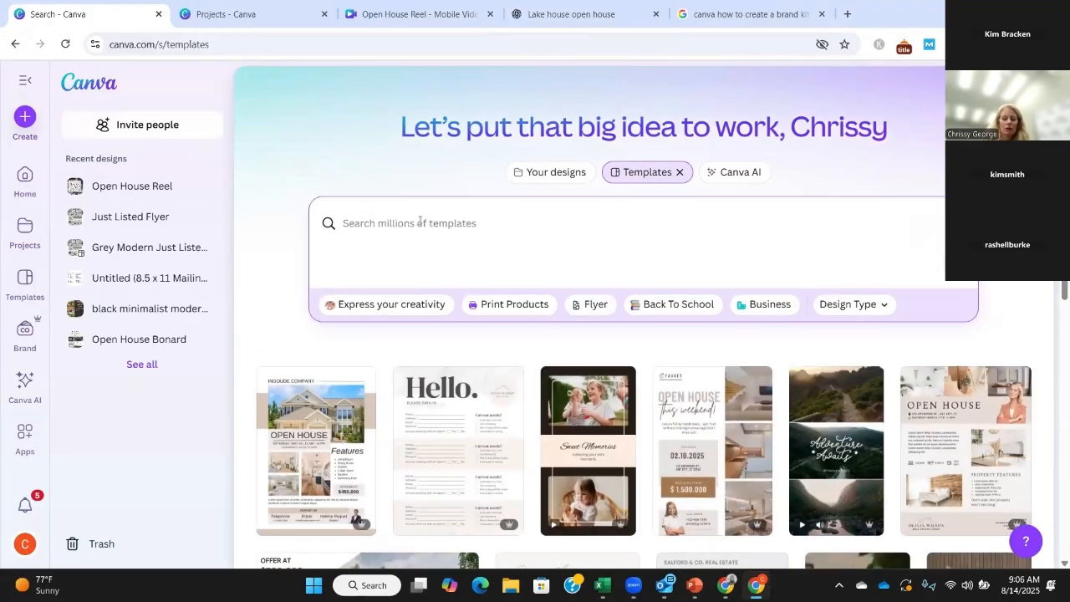
pyautogui.write('open')
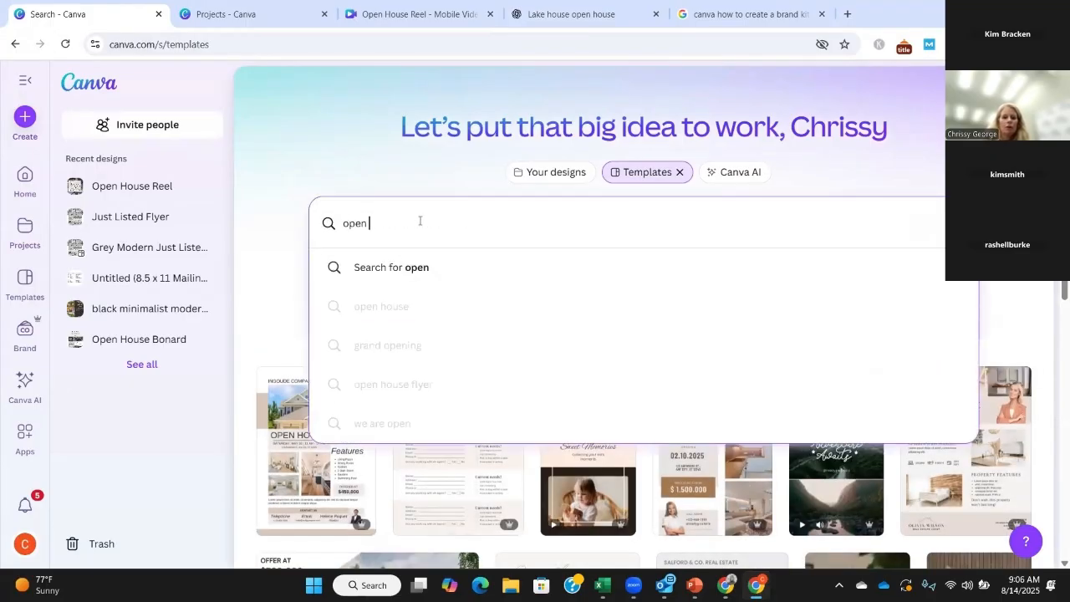
pyautogui.write(' house template')
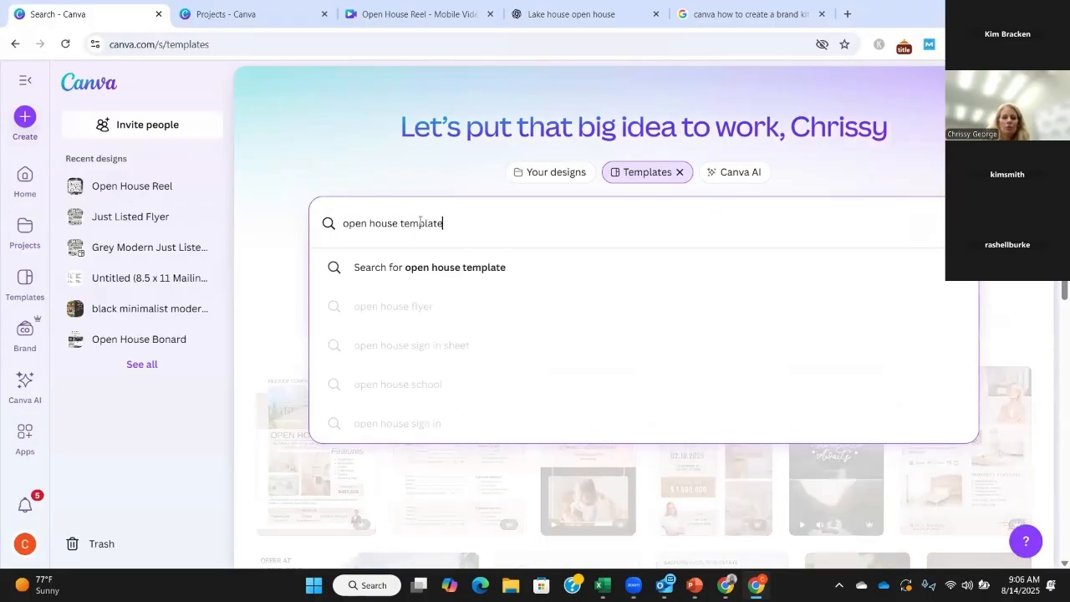
pyautogui.press('Return')
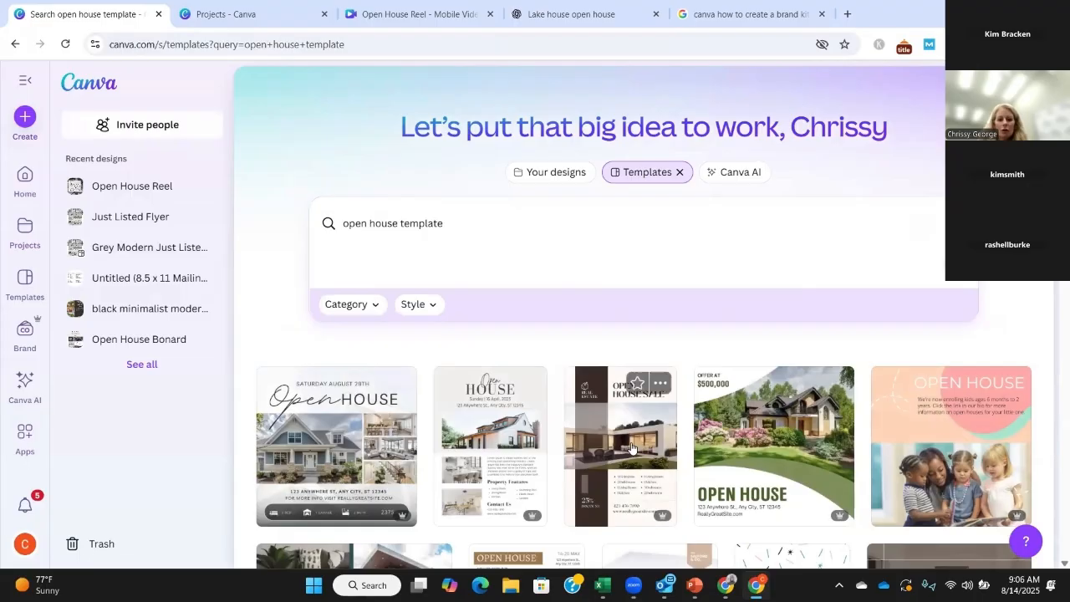
# Step: Preview the Cream Minimalist Open House Flyer template's images and open the template for customizing
pyautogui.scroll(-3, 642, 433)
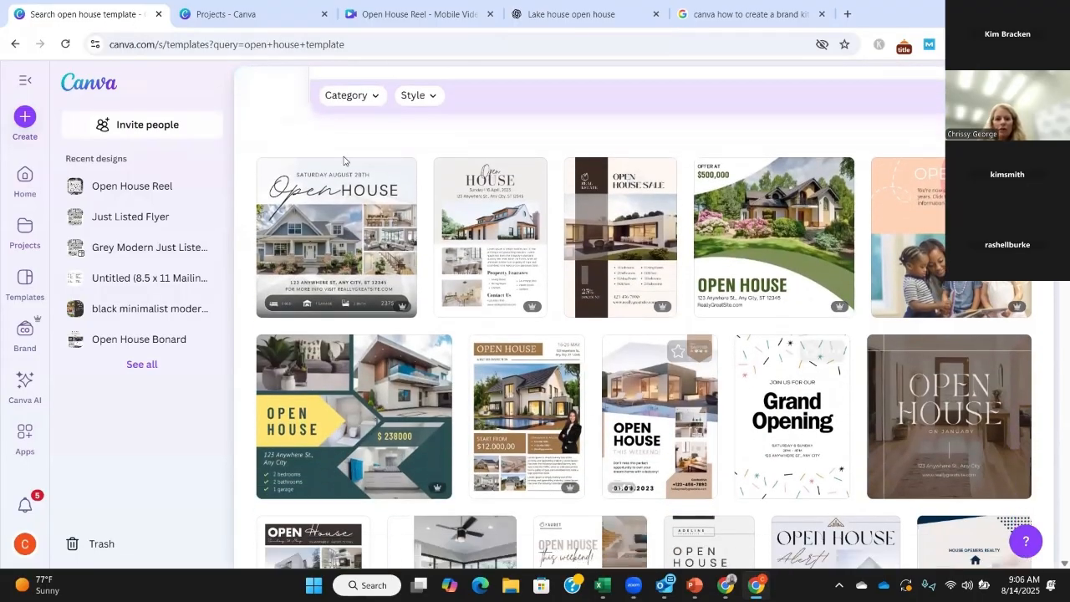
pyautogui.click(485, 176)
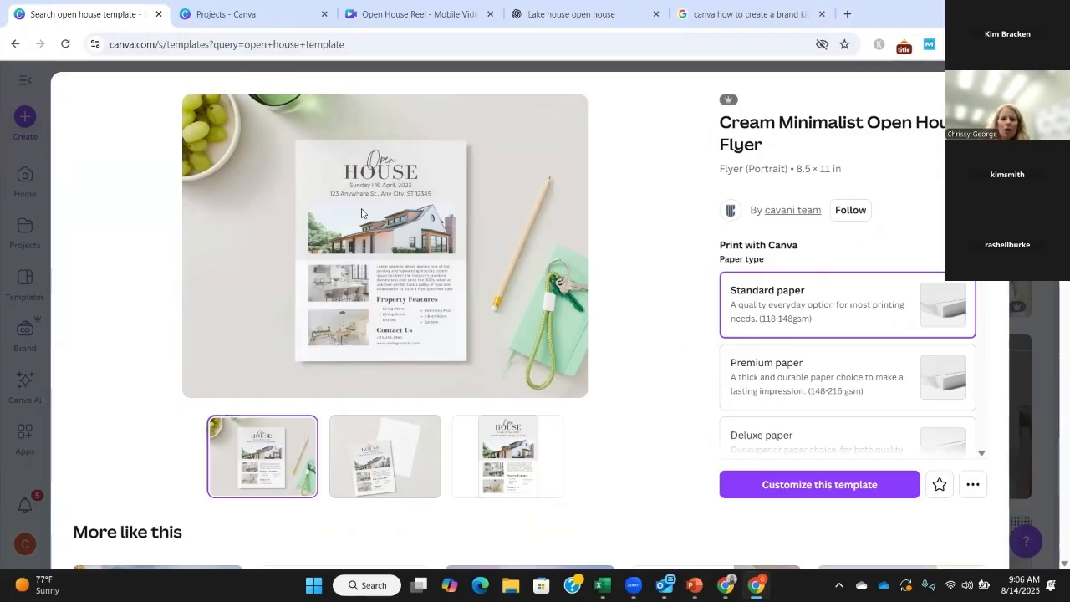
pyautogui.click(389, 460)
pyautogui.click(512, 458)
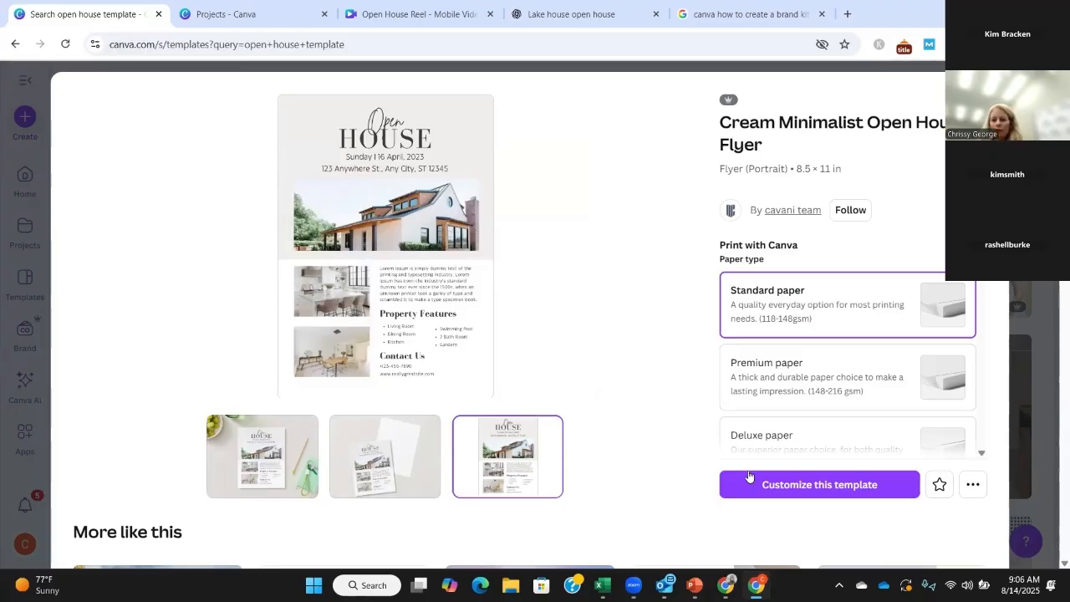
pyautogui.click(827, 485)
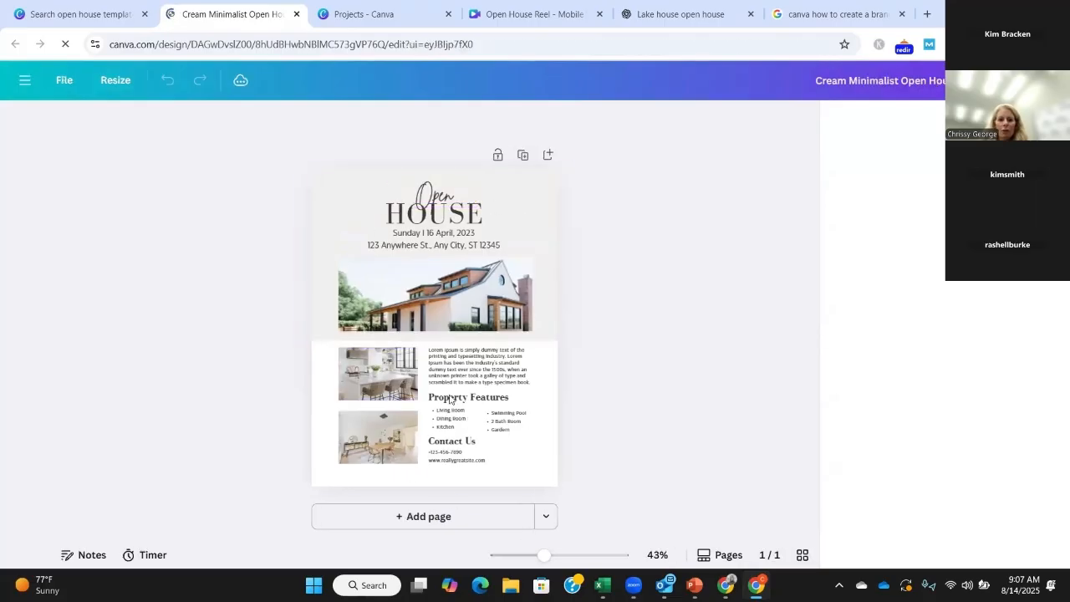
# Step: Examine which flyer texts are editable by selecting the "Open" and "HOUSE" headings, the address line and the description paragraph in turn
pyautogui.click(433, 199)
pyautogui.doubleClick(434, 199)
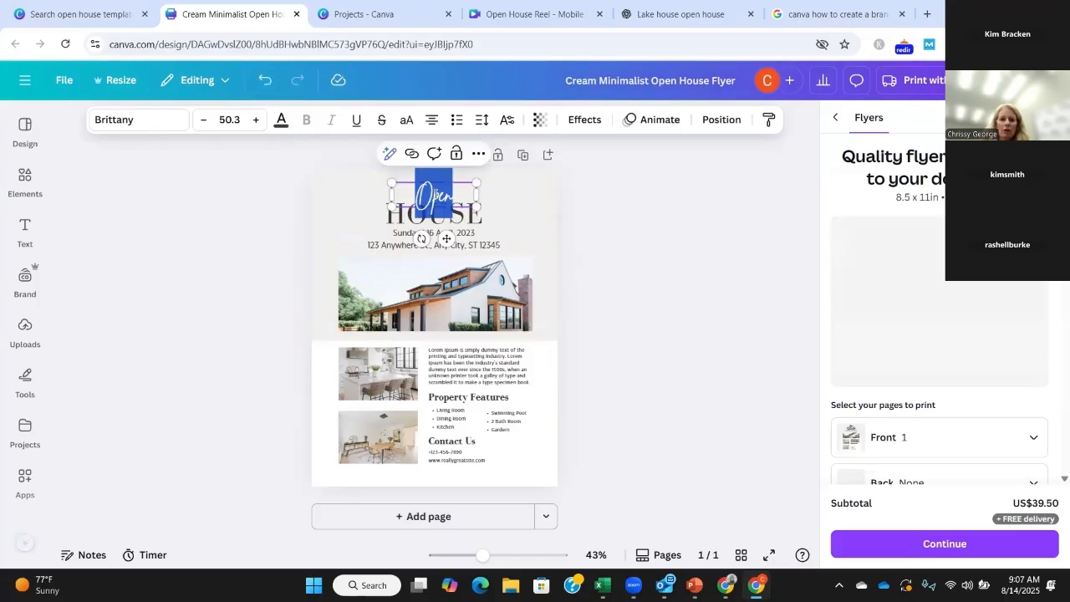
pyautogui.click(465, 224)
pyautogui.doubleClick(460, 218)
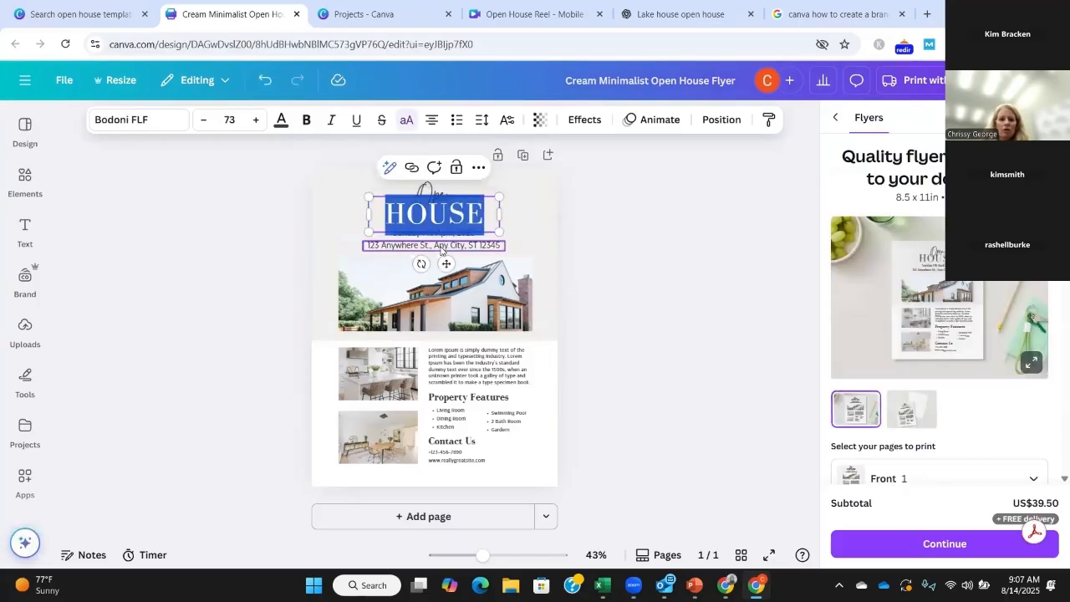
pyautogui.tripleClick(441, 245)
pyautogui.click(641, 321)
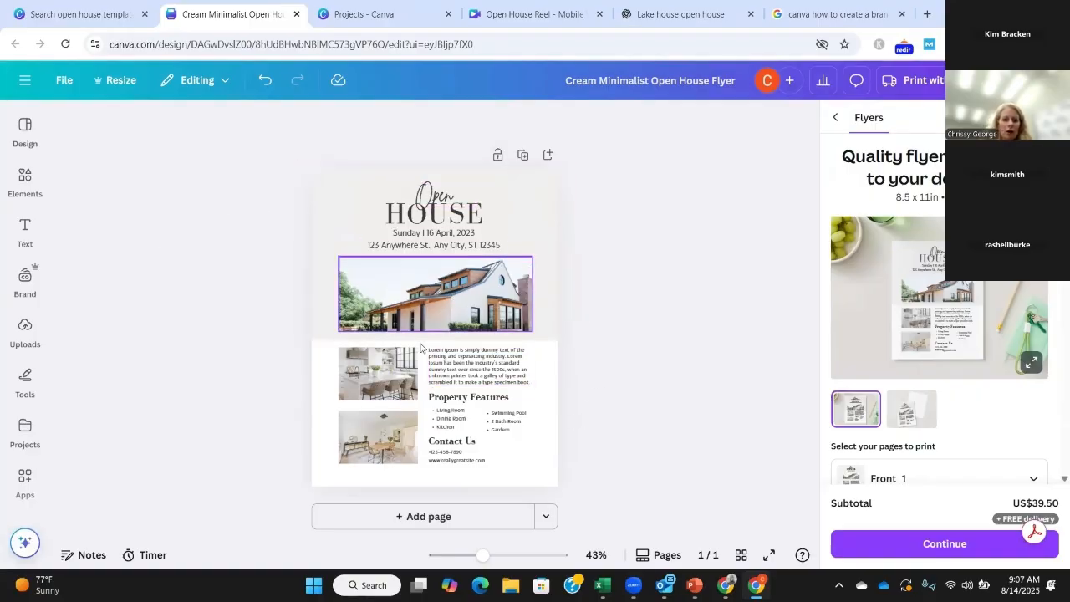
pyautogui.click(470, 374)
pyautogui.tripleClick(466, 362)
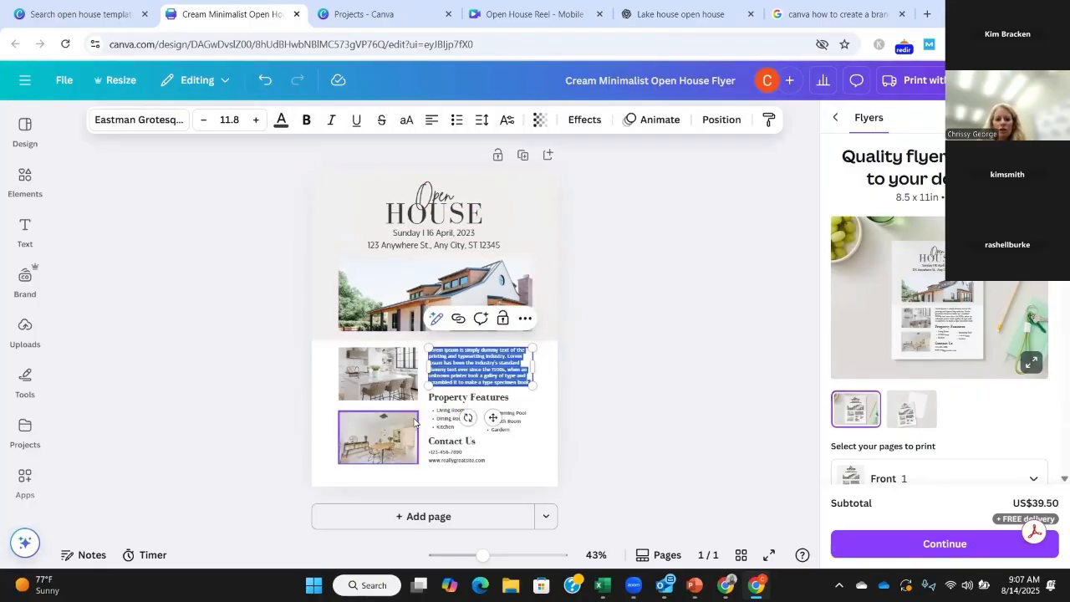
pyautogui.click(618, 357)
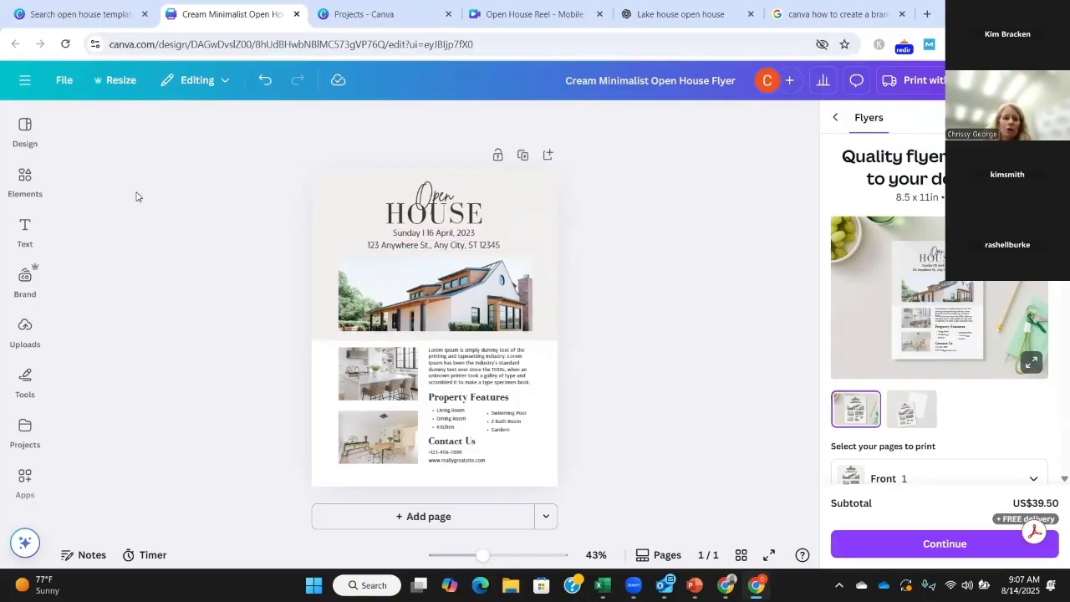
# Step: Add two text boxes to the flyer and enlarge the second one to font size 37.2
pyautogui.click(25, 228)
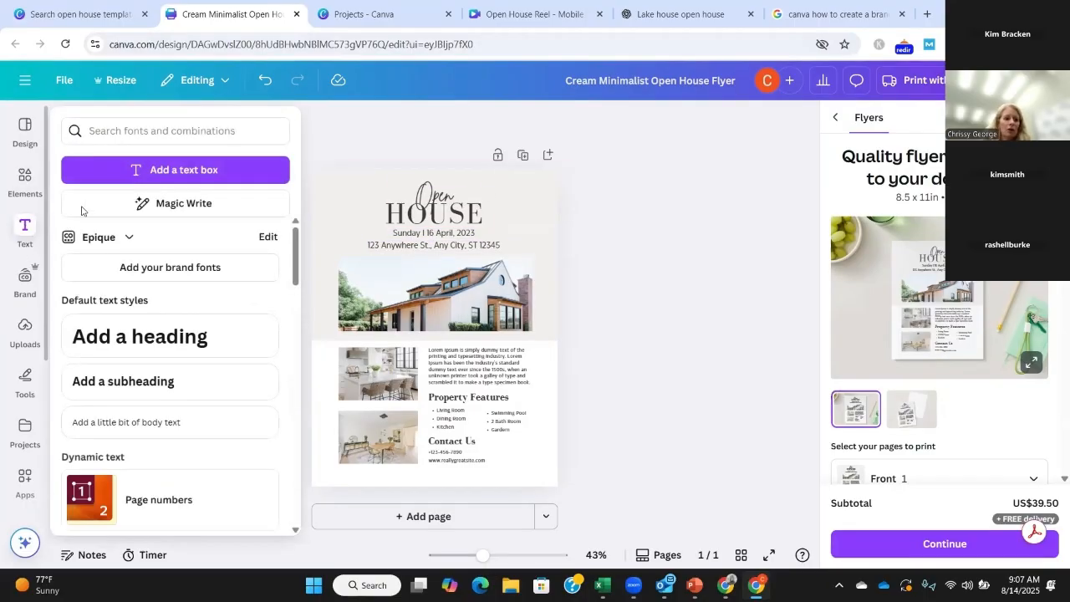
pyautogui.click(134, 171)
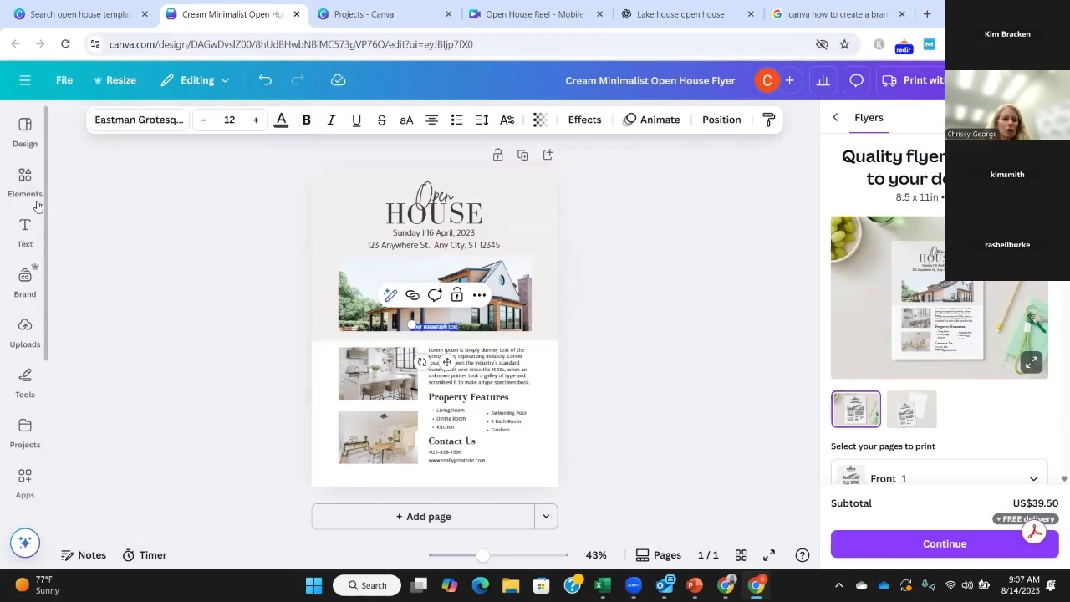
pyautogui.click(25, 230)
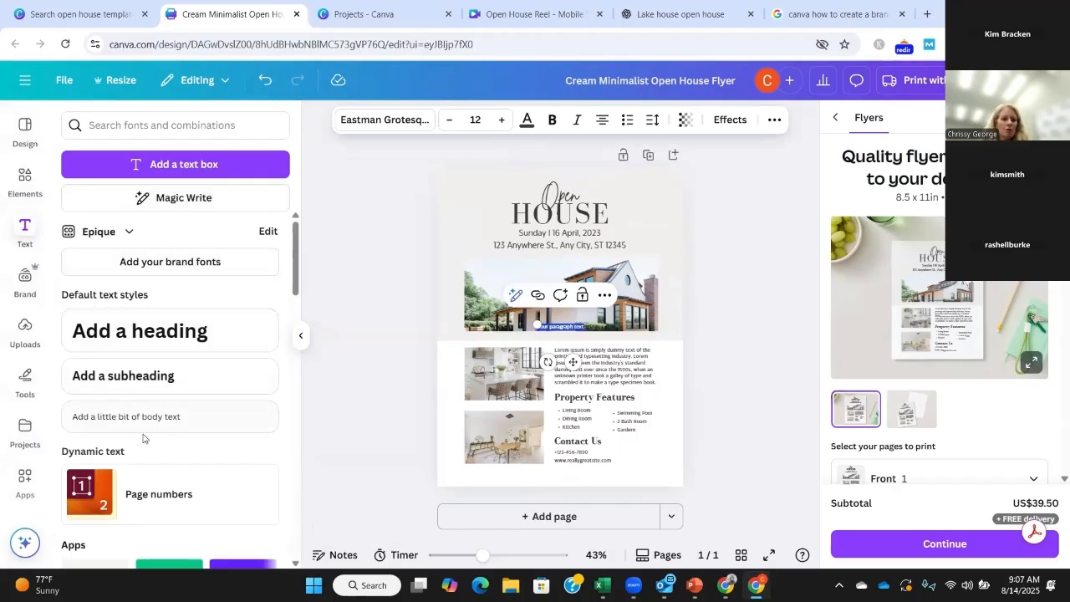
pyautogui.click(178, 166)
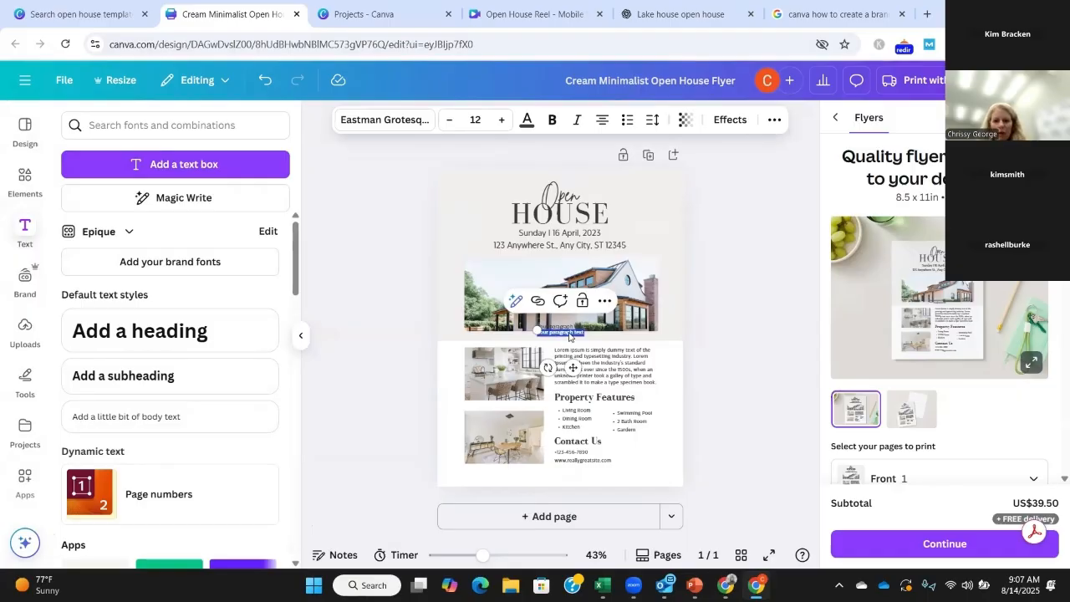
pyautogui.moveTo(535, 325); pyautogui.dragTo(445, 244)
# Step: Replace the enlarged box's placeholder with the copied "Dock your boat or park your car" invitation and widen the box beyond the page's edge
pyautogui.doubleClick(461, 325)
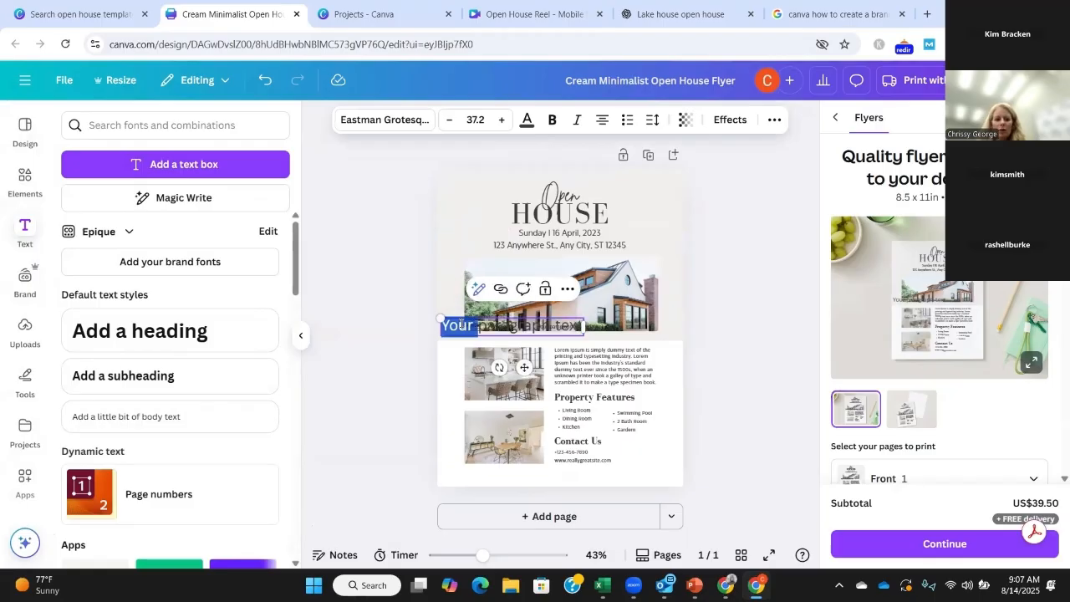
pyautogui.press('Delete')
pyautogui.press('Delete')
pyautogui.press('Delete')
pyautogui.press('Delete')
pyautogui.press('Delete')
pyautogui.press('Delete')
pyautogui.press('Delete')
pyautogui.press('Delete')
pyautogui.press('Delete')
pyautogui.press('Delete')
pyautogui.press('Delete')
pyautogui.press('Delete')
pyautogui.press('Delete')
pyautogui.press('Delete')
pyautogui.press('Delete')
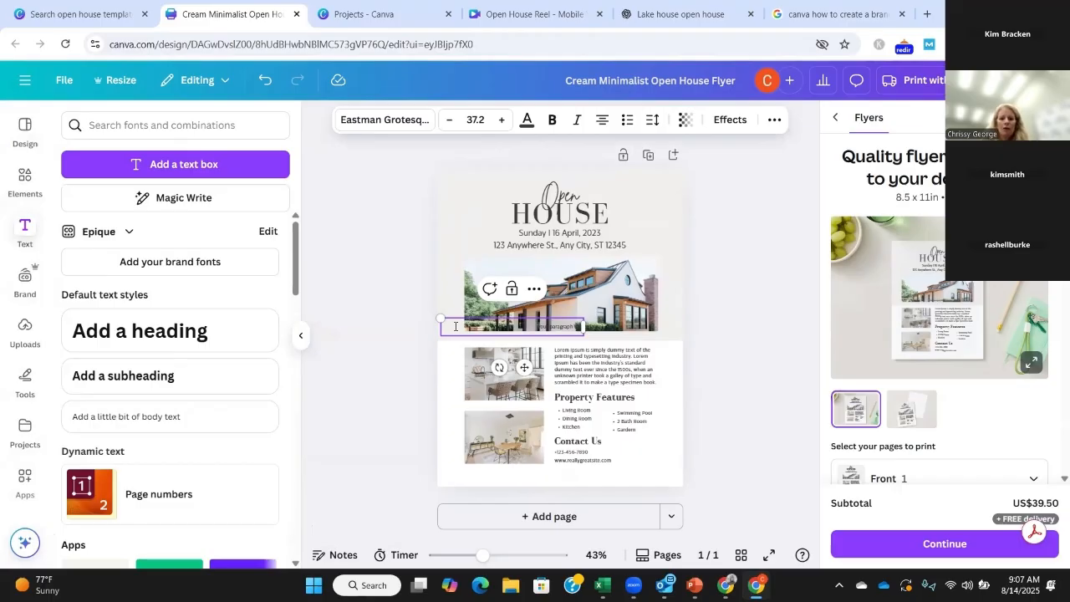
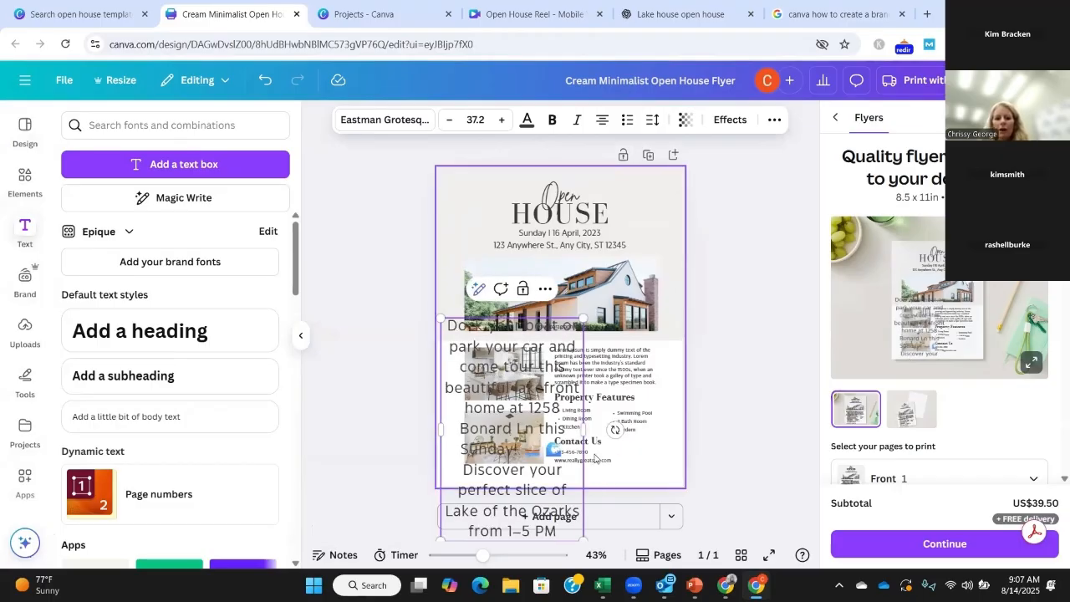
pyautogui.moveTo(584, 429); pyautogui.dragTo(761, 383)
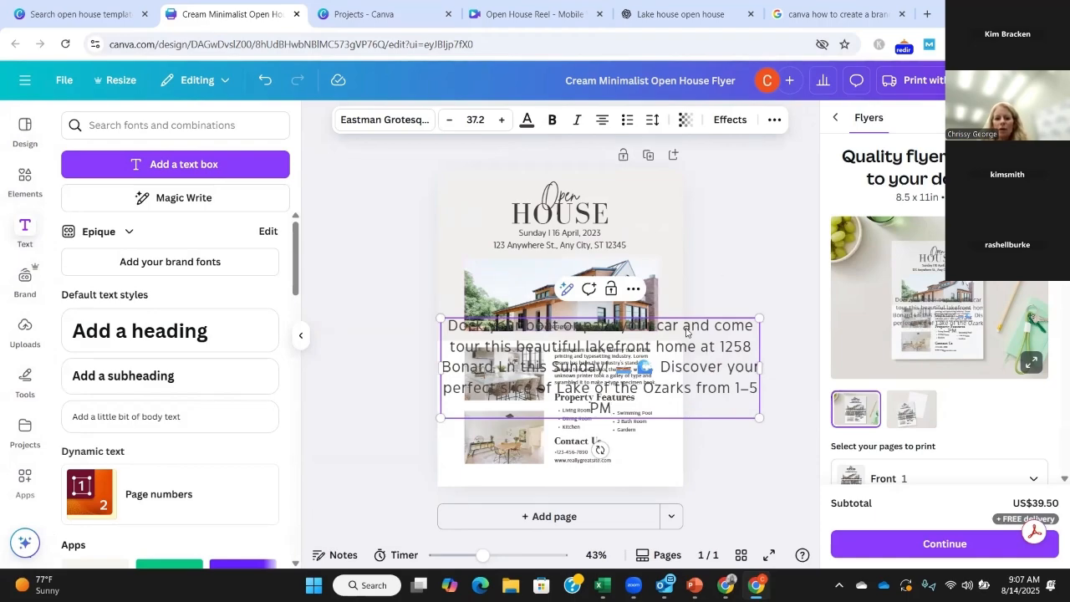
pyautogui.moveTo(694, 332); pyautogui.dragTo(697, 346)
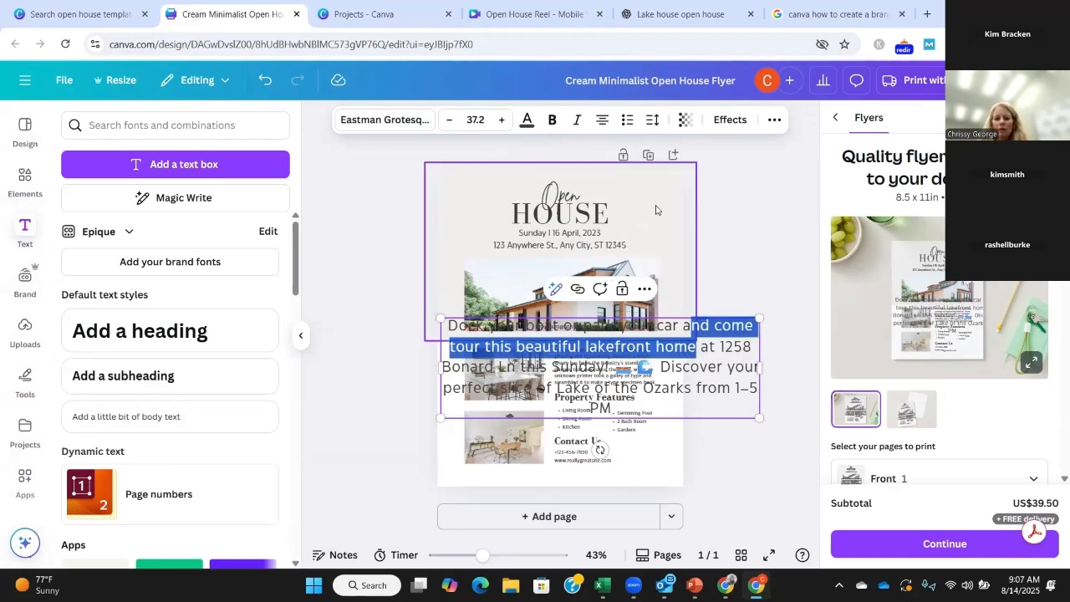
# Step: Move the "Open" and "HOUSE" headings and the date and address lines up toward the flyer's top edge
pyautogui.click(577, 195)
pyautogui.click(576, 195)
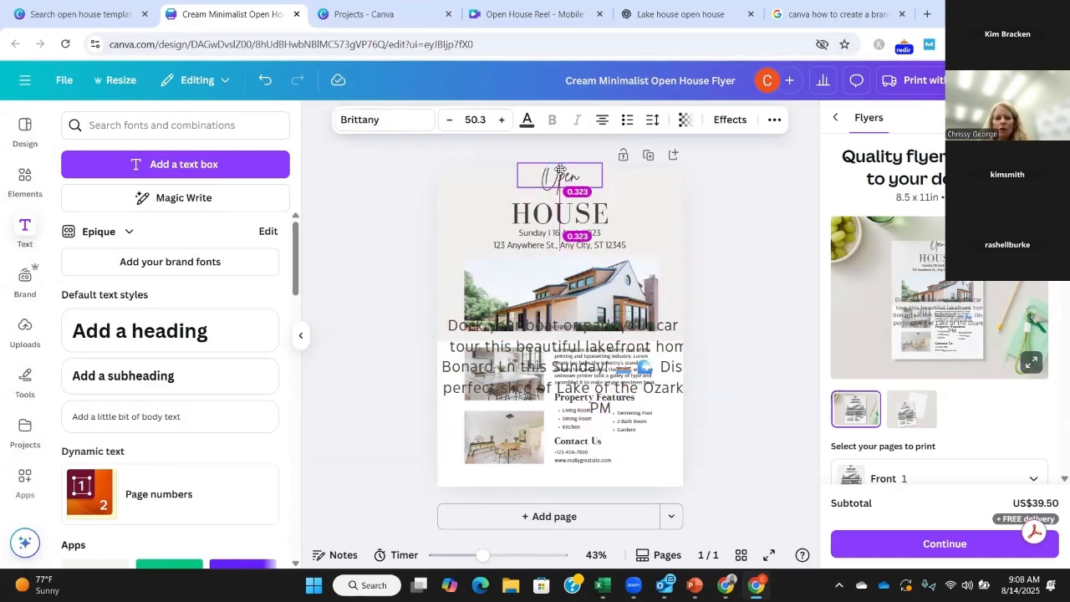
pyautogui.click(649, 204)
pyautogui.moveTo(591, 208); pyautogui.dragTo(586, 193)
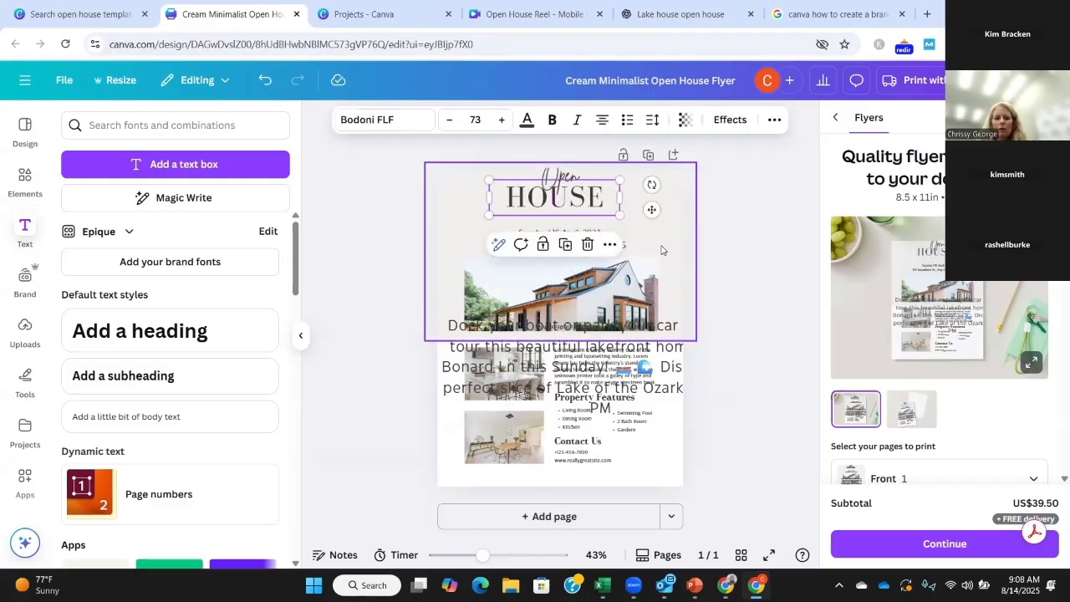
pyautogui.click(588, 238)
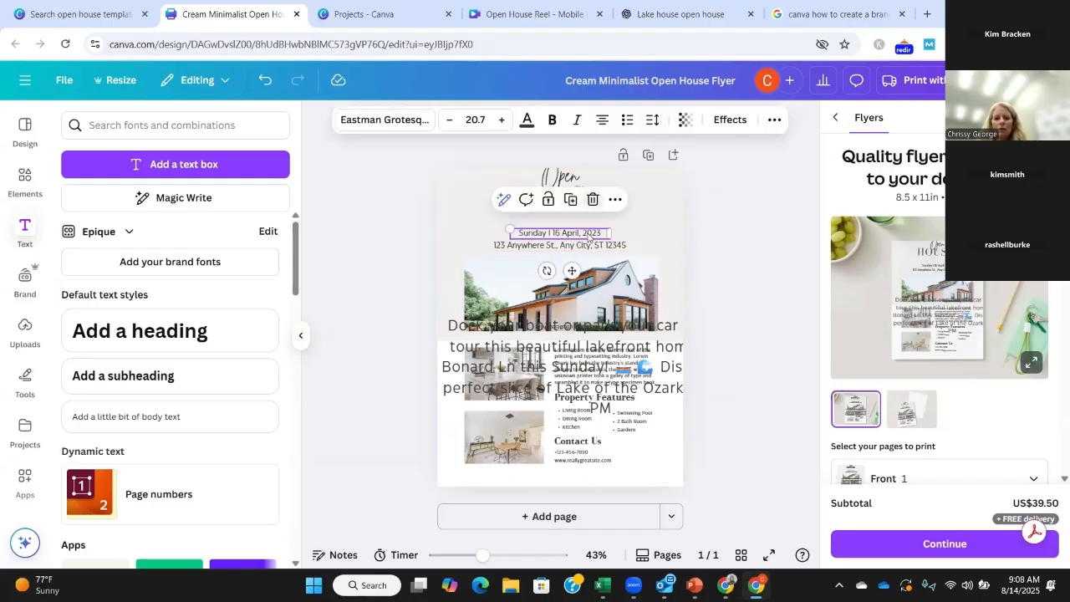
pyautogui.click(734, 258)
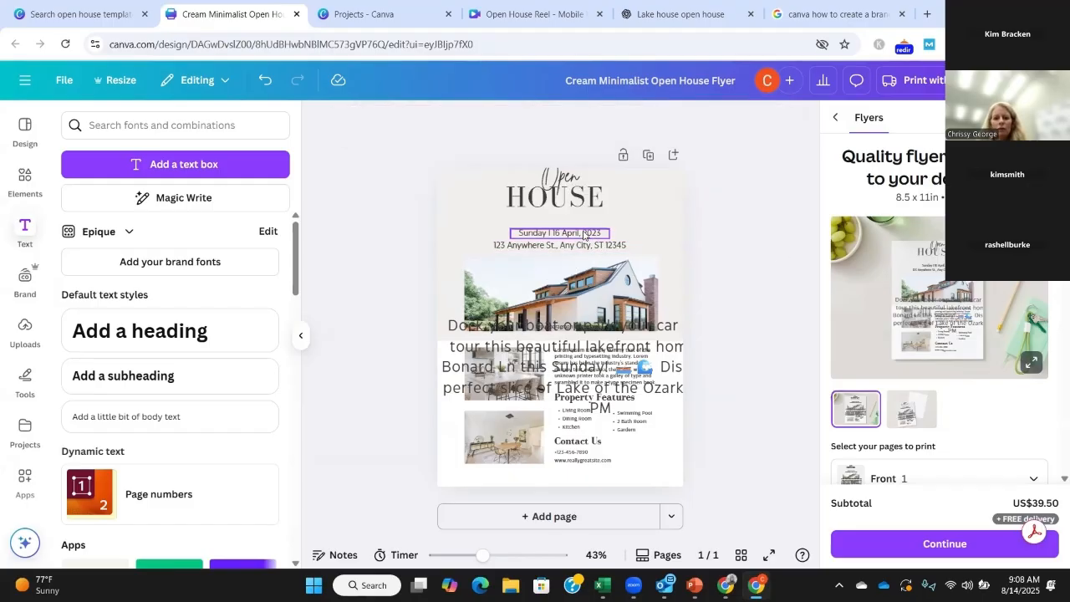
pyautogui.moveTo(584, 236)
pyautogui.mouseDown()
pyautogui.moveTo(579, 214)
pyautogui.moveTo(599, 233)
pyautogui.mouseUp()
pyautogui.click(589, 246)
pyautogui.click(750, 258)
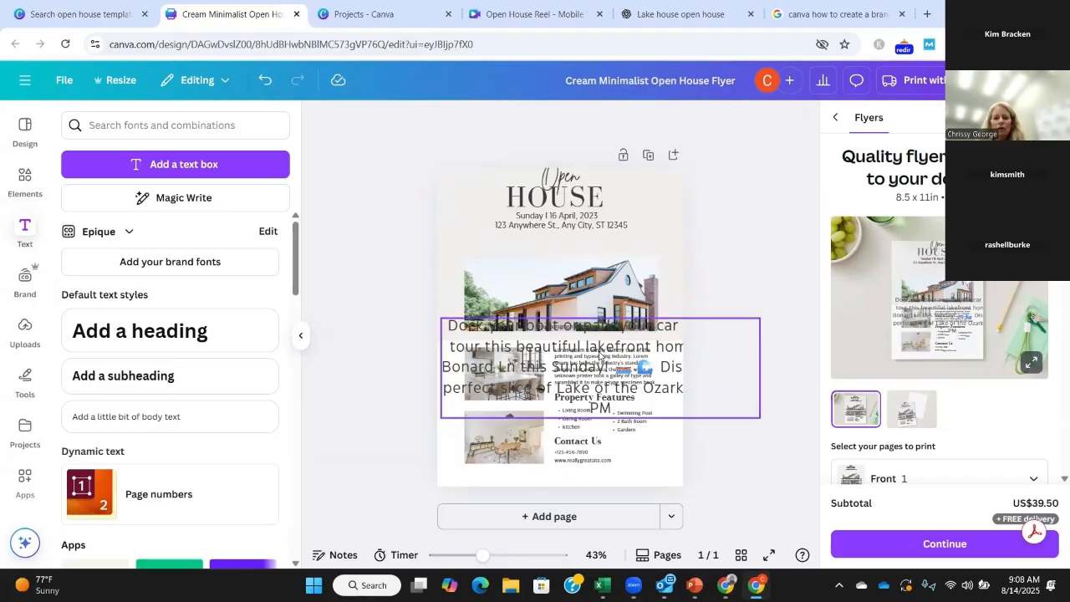
# Step: Move the invitation text up below the address line and reduce its font size to 18.2
pyautogui.moveTo(607, 363); pyautogui.dragTo(592, 275)
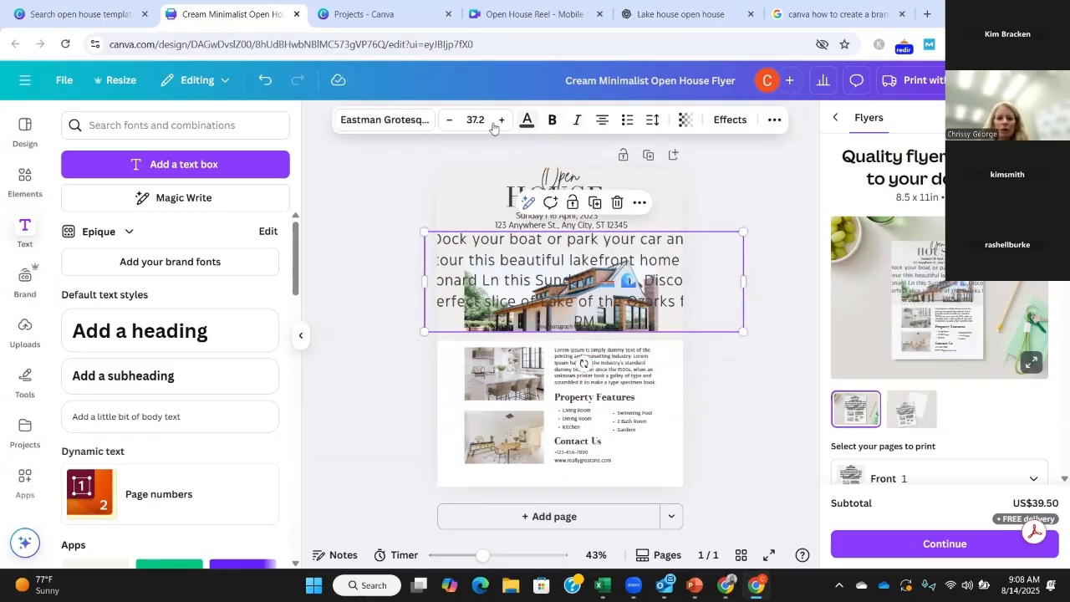
pyautogui.click(451, 123)
pyautogui.click(451, 123)
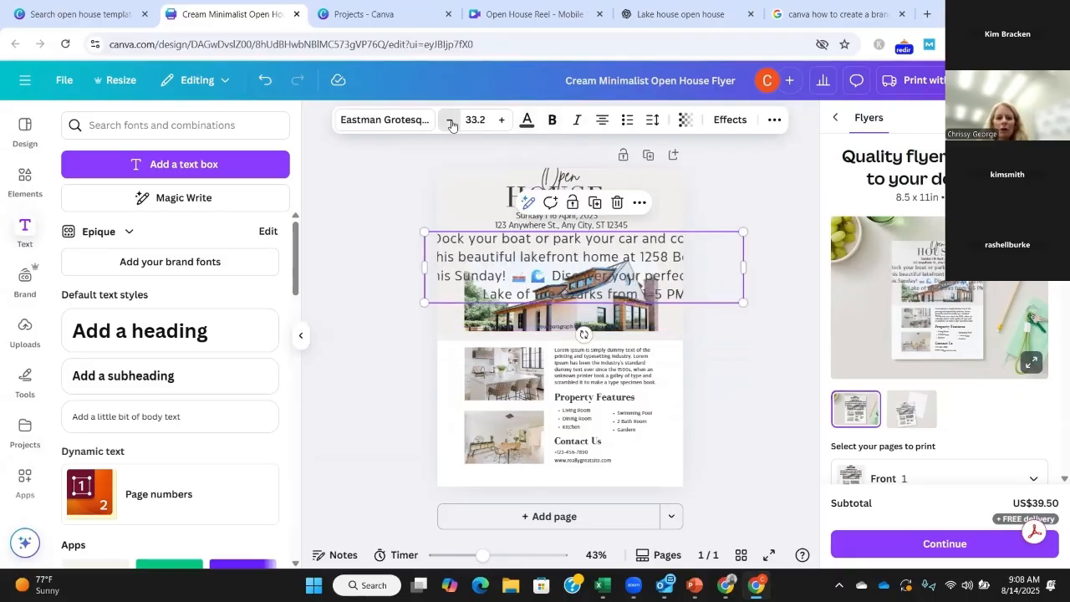
pyautogui.click(451, 123)
pyautogui.click(451, 123)
pyautogui.click(451, 123)
pyautogui.click(451, 123)
pyautogui.click(452, 122)
pyautogui.click(452, 123)
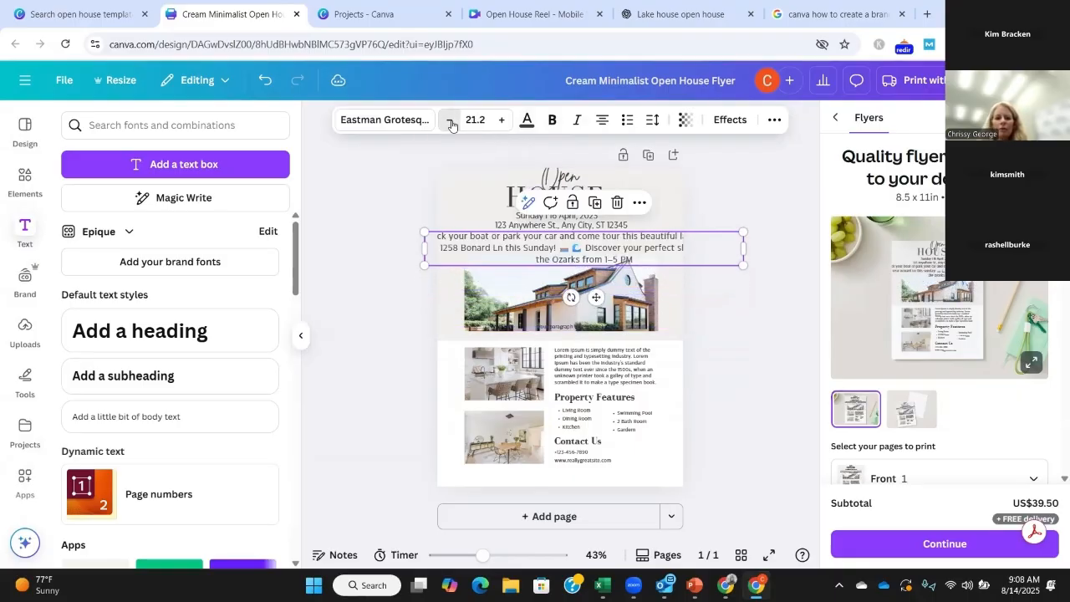
pyautogui.click(452, 123)
pyautogui.click(452, 123)
pyautogui.click(452, 123)
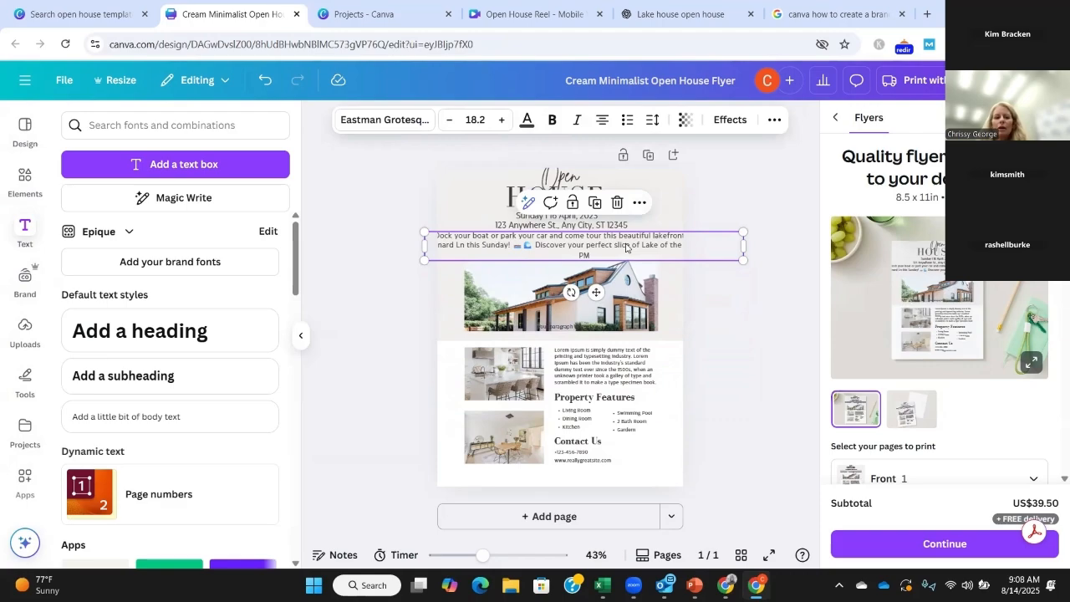
# Step: Fit the invitation text box within the flyer's width just below the address line and make its text bold
pyautogui.moveTo(626, 248); pyautogui.dragTo(626, 253)
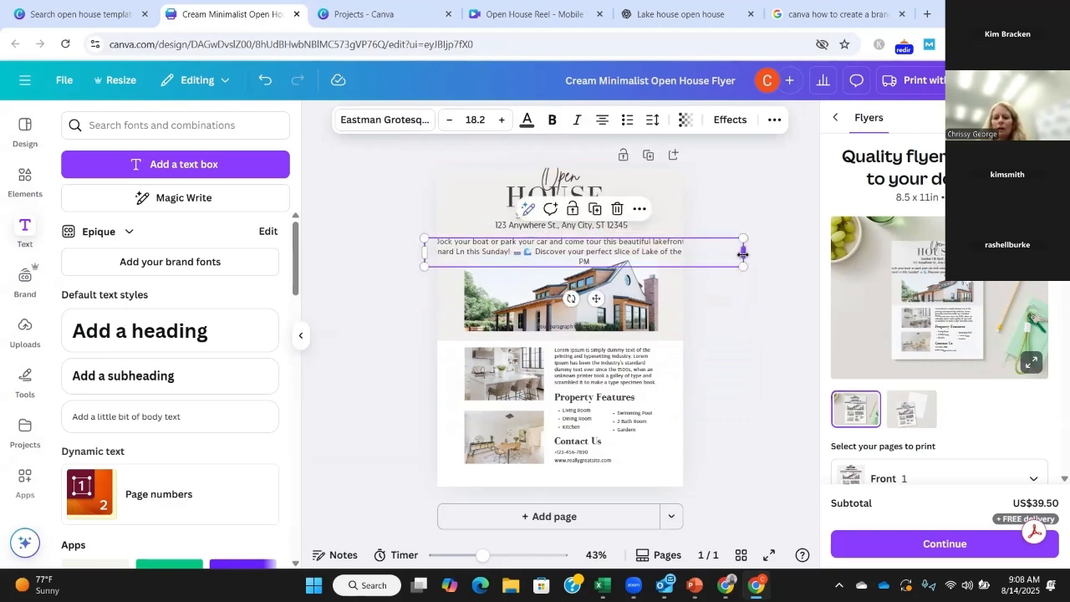
pyautogui.moveTo(717, 254); pyautogui.dragTo(676, 253)
pyautogui.moveTo(433, 253); pyautogui.dragTo(448, 253)
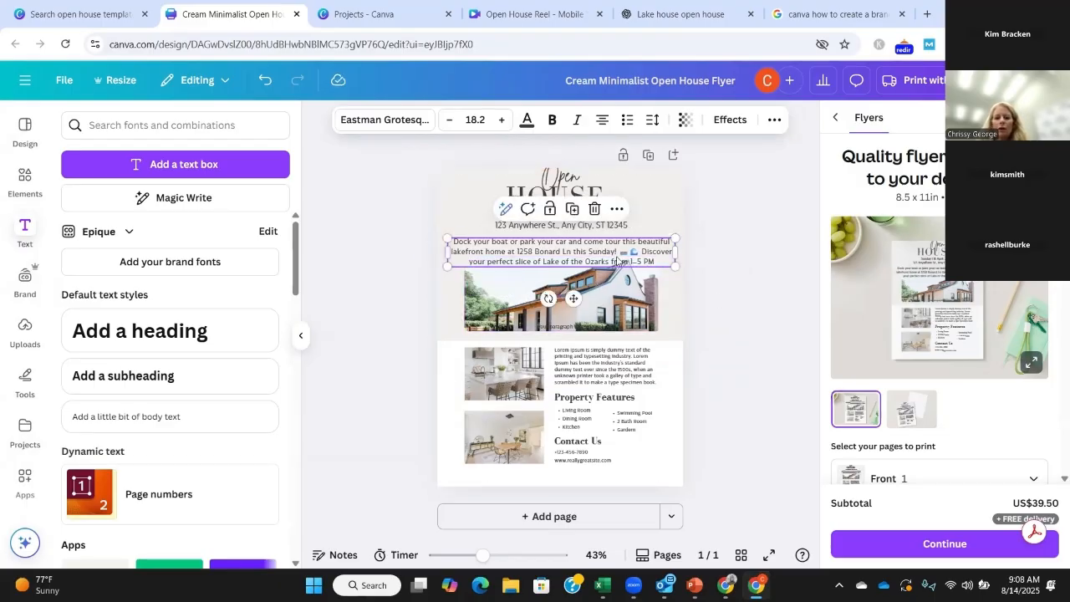
pyautogui.moveTo(613, 257); pyautogui.dragTo(607, 248)
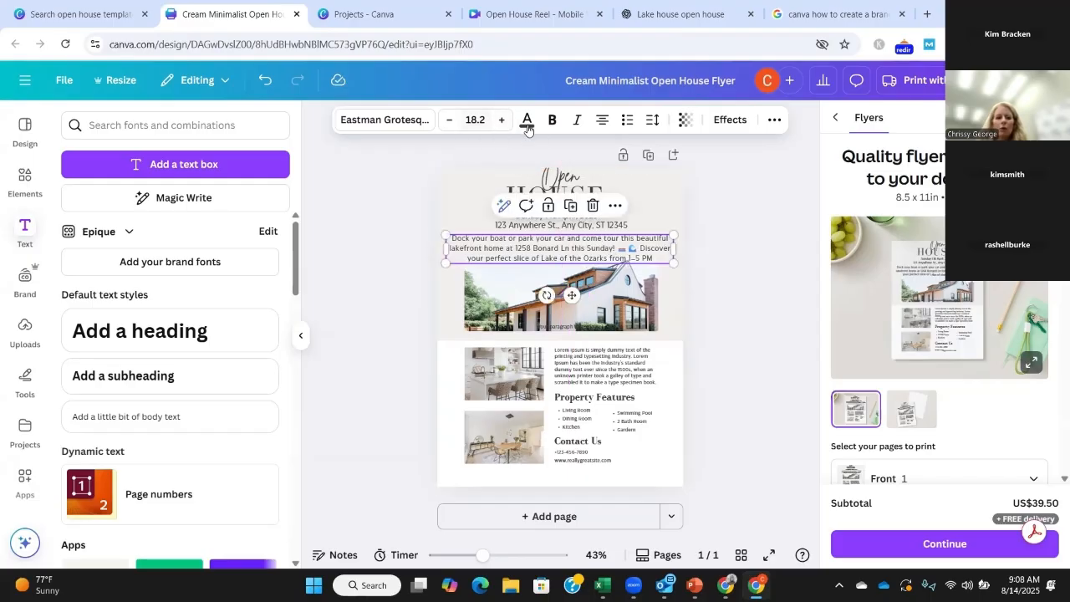
pyautogui.click(556, 122)
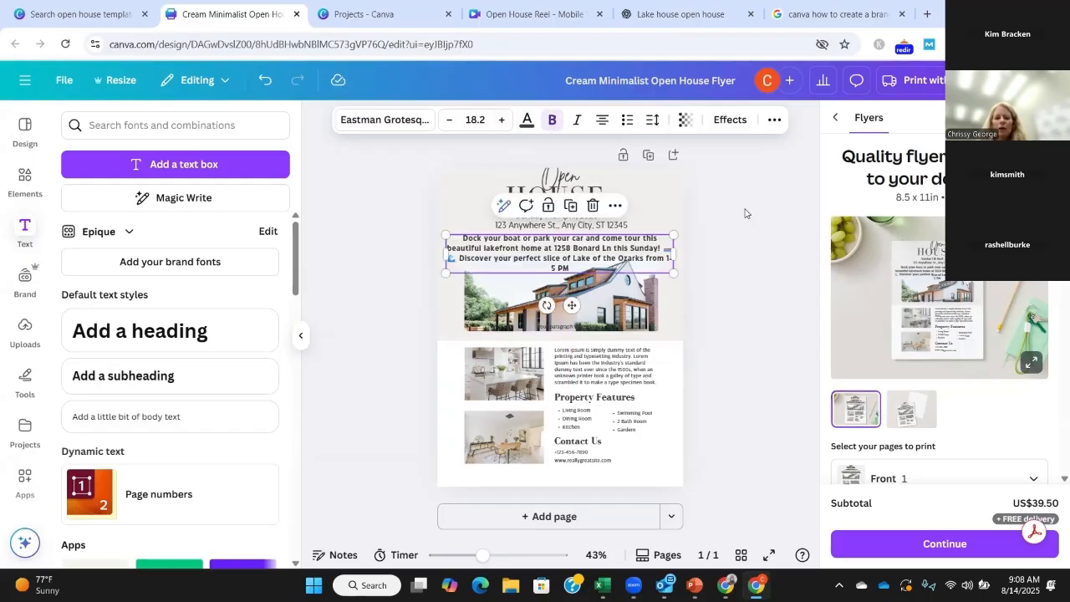
# Step: Switch to PowerPoint to check the "Step 2: Canva Customization" slide, and return to the Canva flyer
pyautogui.click(802, 234)
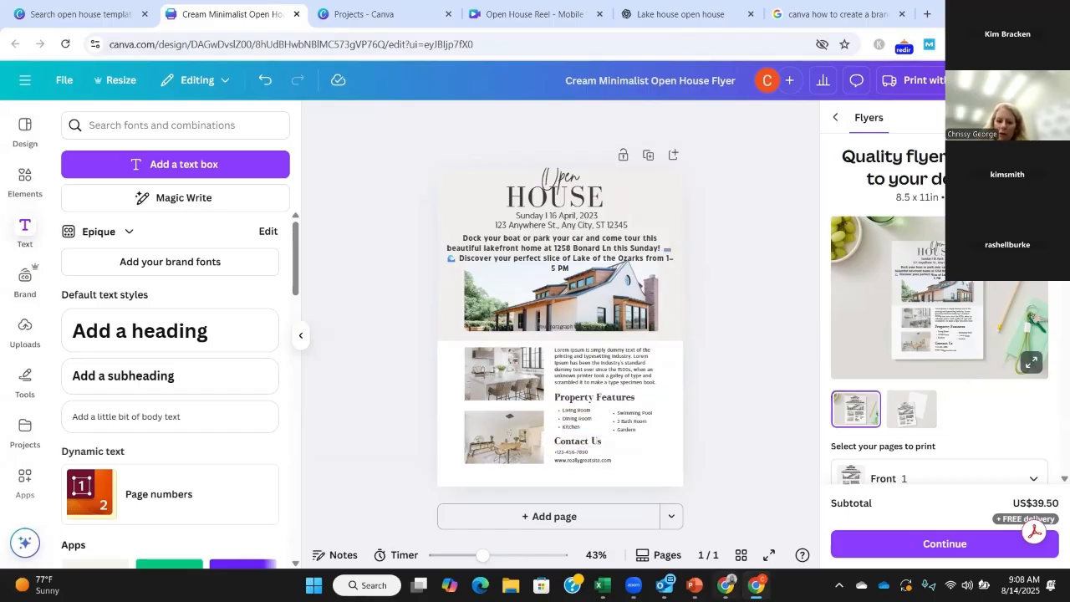
pyautogui.click(694, 585)
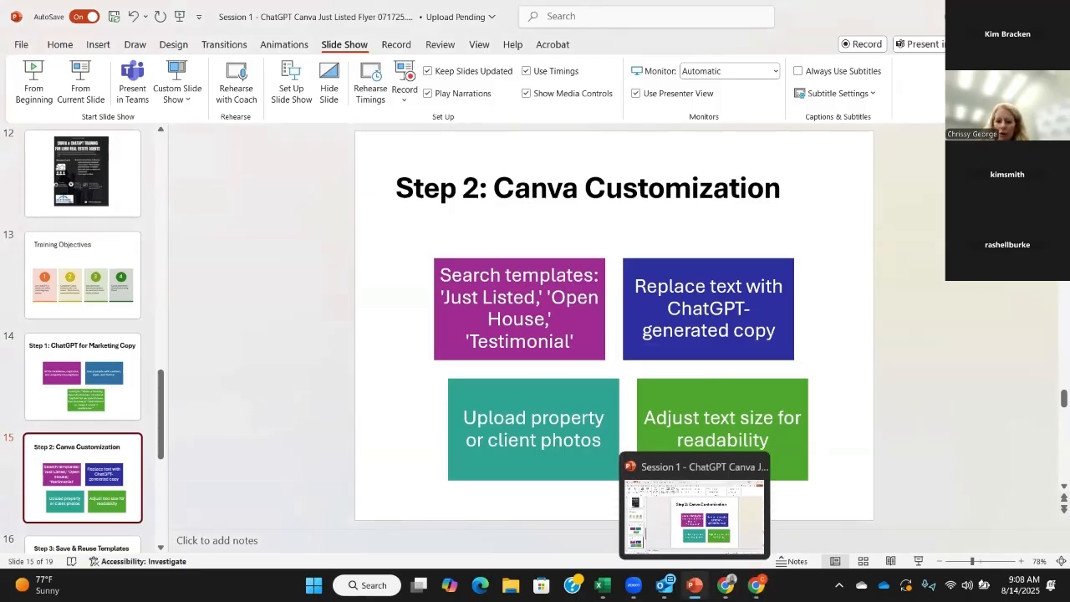
pyautogui.click(757, 586)
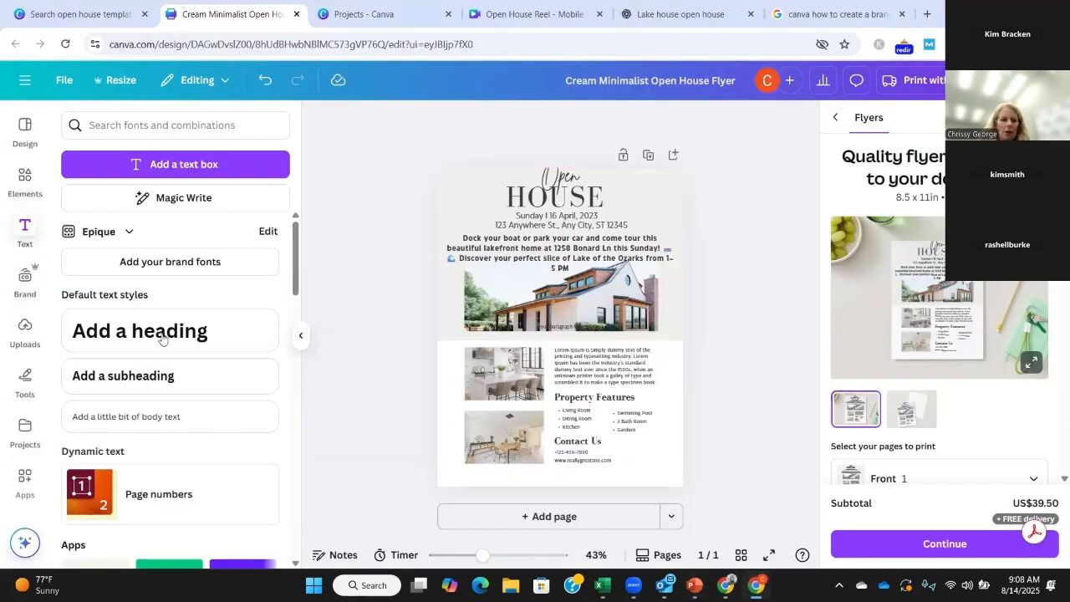
pyautogui.click(22, 333)
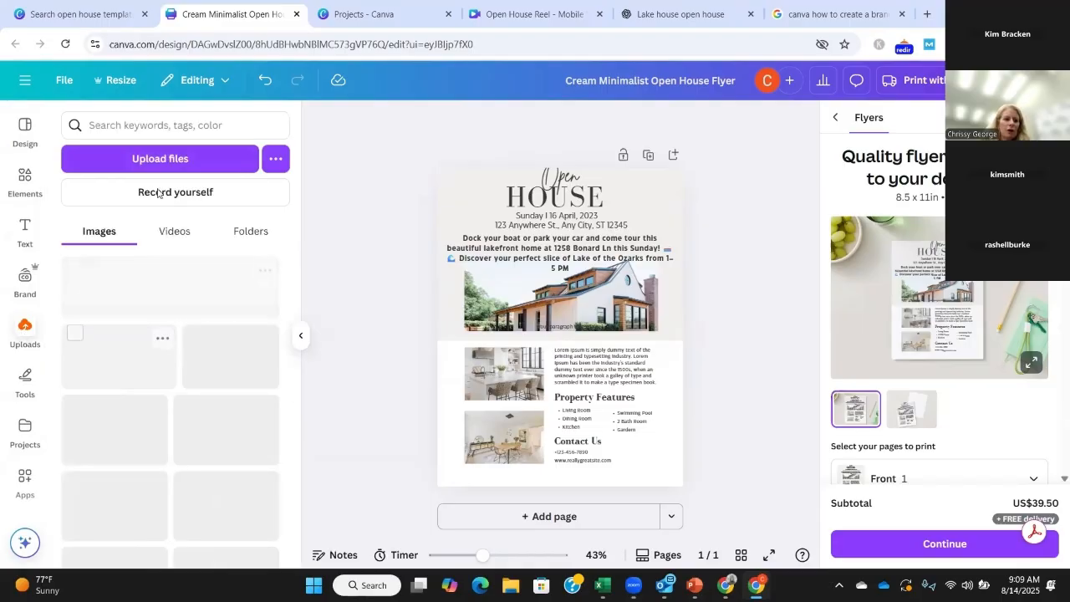
pyautogui.click(170, 165)
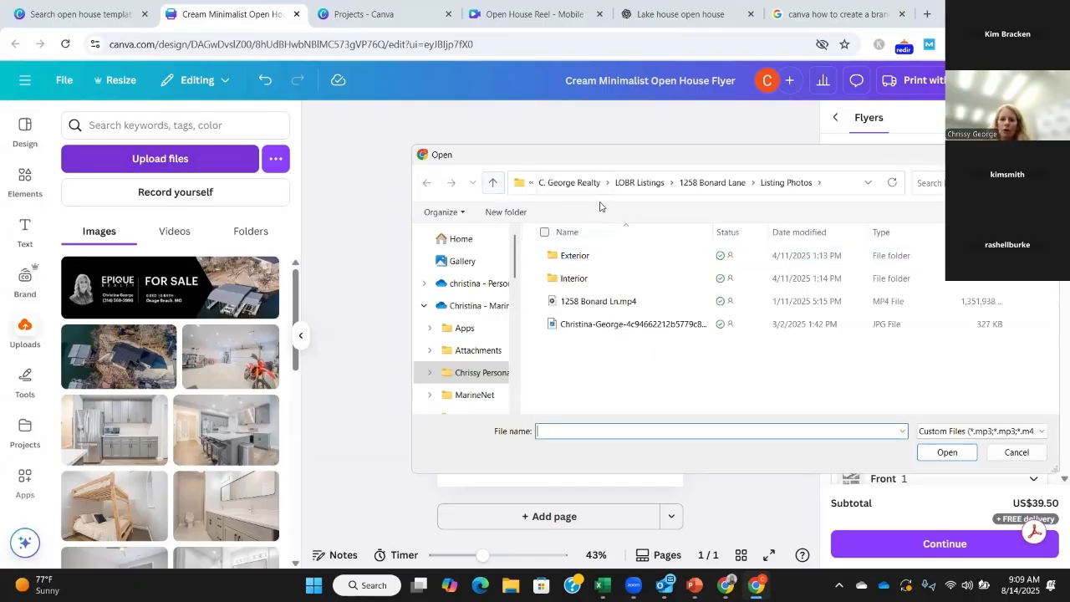
pyautogui.click(598, 326)
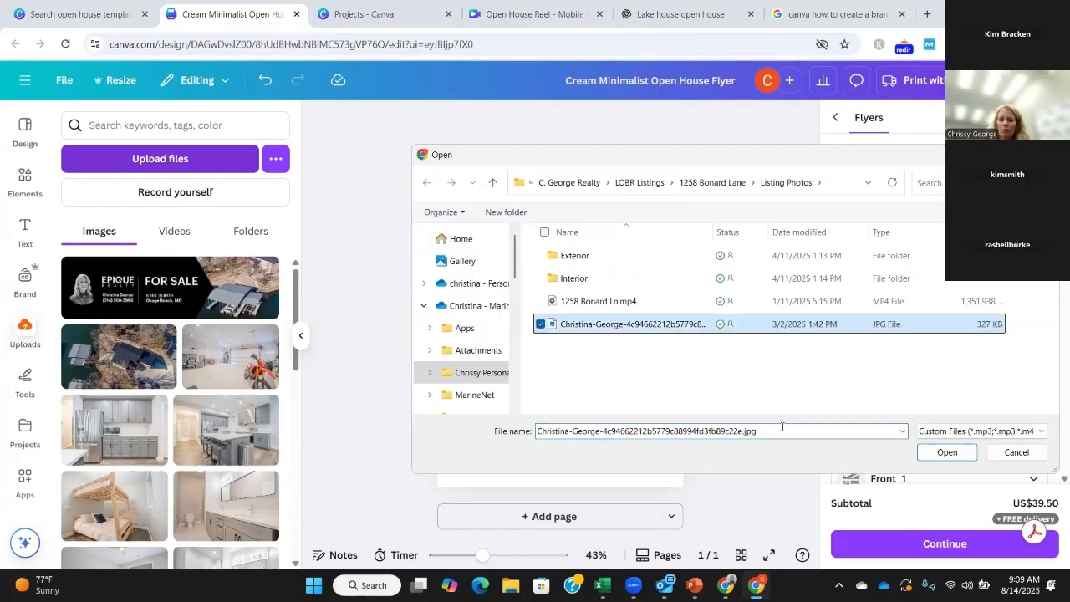
pyautogui.moveTo(733, 162); pyautogui.dragTo(587, 133)
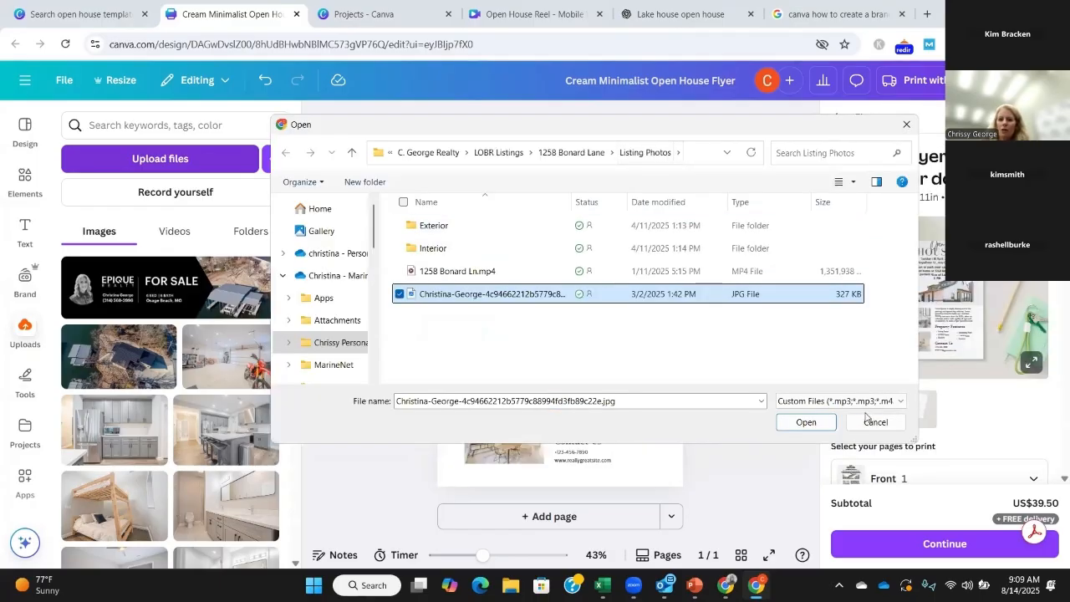
pyautogui.click(802, 424)
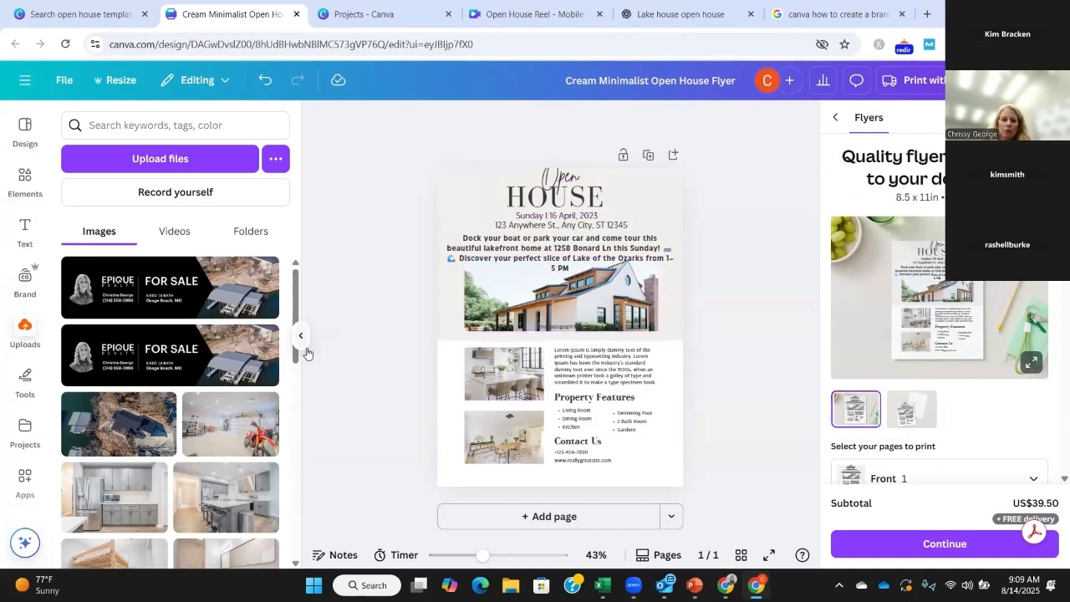
# Step: Add the aerial property photo from the uploaded images and move it over the flyer's main house photo
pyautogui.scroll(-1, 297, 308)
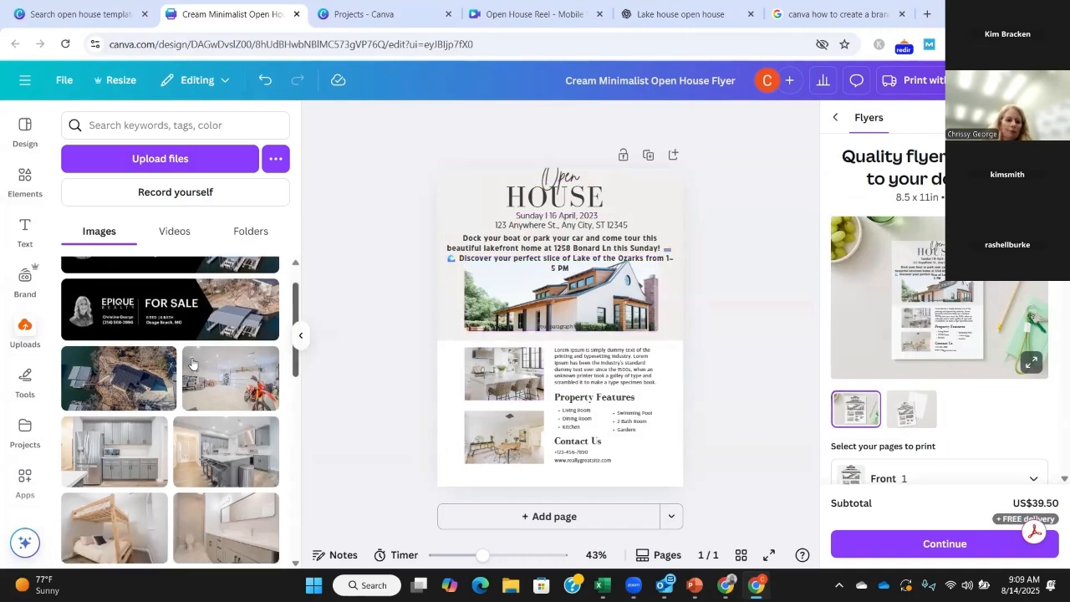
pyautogui.click(135, 388)
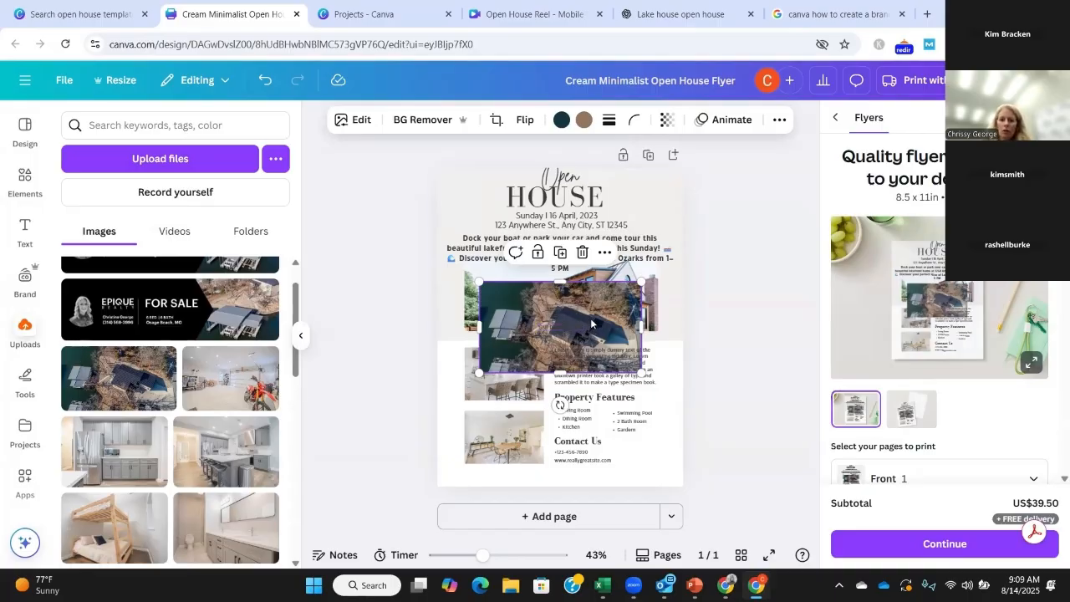
pyautogui.moveTo(597, 316)
pyautogui.mouseDown()
pyautogui.moveTo(523, 386)
pyautogui.moveTo(540, 389)
pyautogui.moveTo(574, 312)
pyautogui.moveTo(635, 330)
pyautogui.moveTo(574, 328)
pyautogui.moveTo(572, 346)
pyautogui.moveTo(534, 370)
pyautogui.moveTo(548, 456)
pyautogui.moveTo(602, 310)
pyautogui.moveTo(591, 323)
pyautogui.mouseUp()
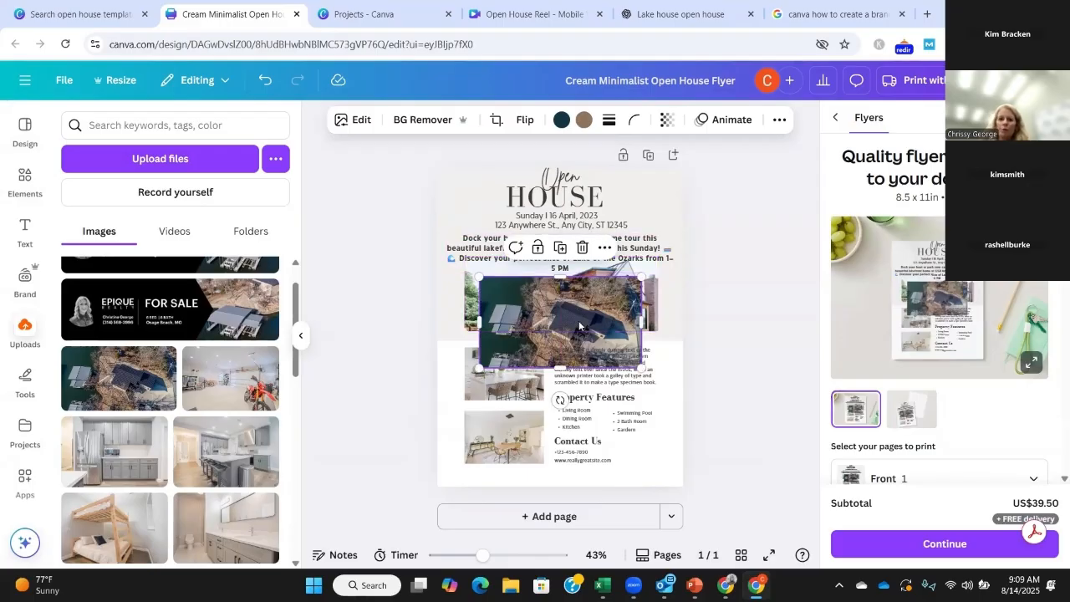
pyautogui.moveTo(575, 320); pyautogui.dragTo(574, 303)
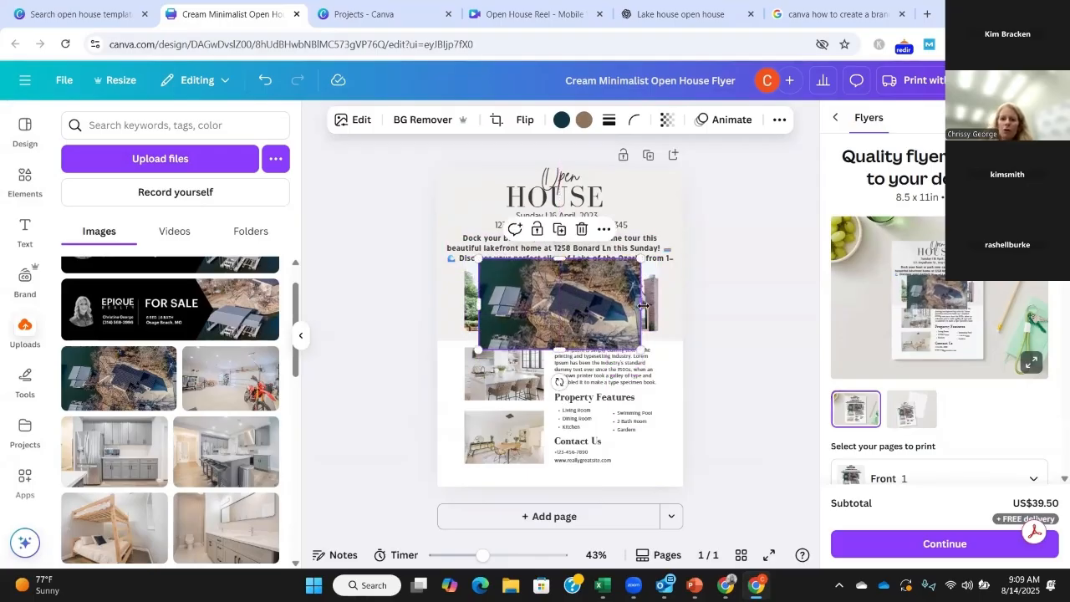
# Step: Widen the aerial photo across the main house photo and trim its height to fit between the invitation text and the white section
pyautogui.moveTo(643, 306); pyautogui.dragTo(660, 306)
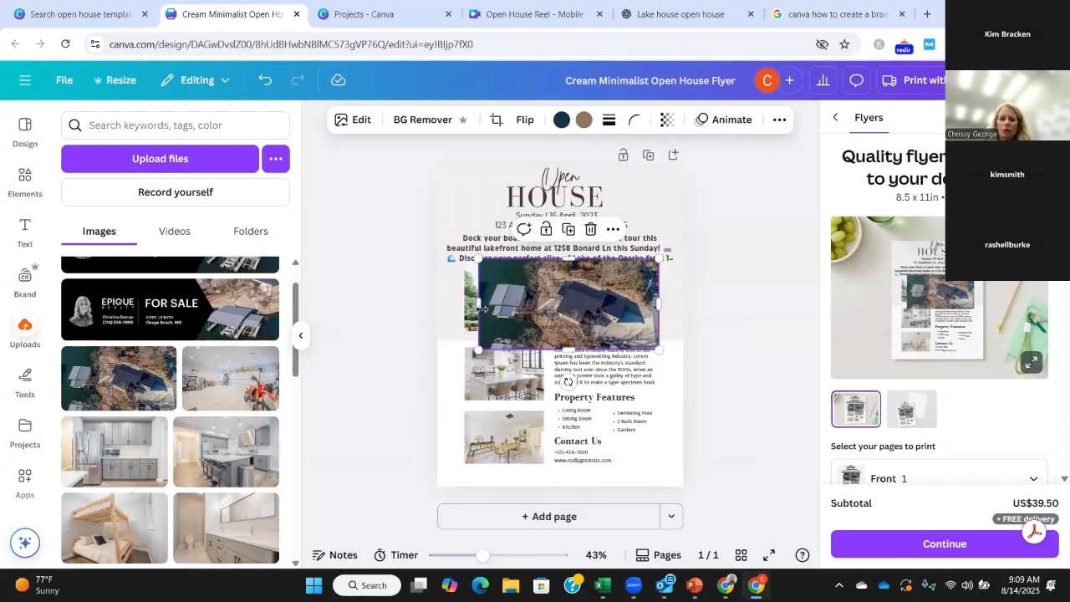
pyautogui.moveTo(479, 305); pyautogui.dragTo(461, 305)
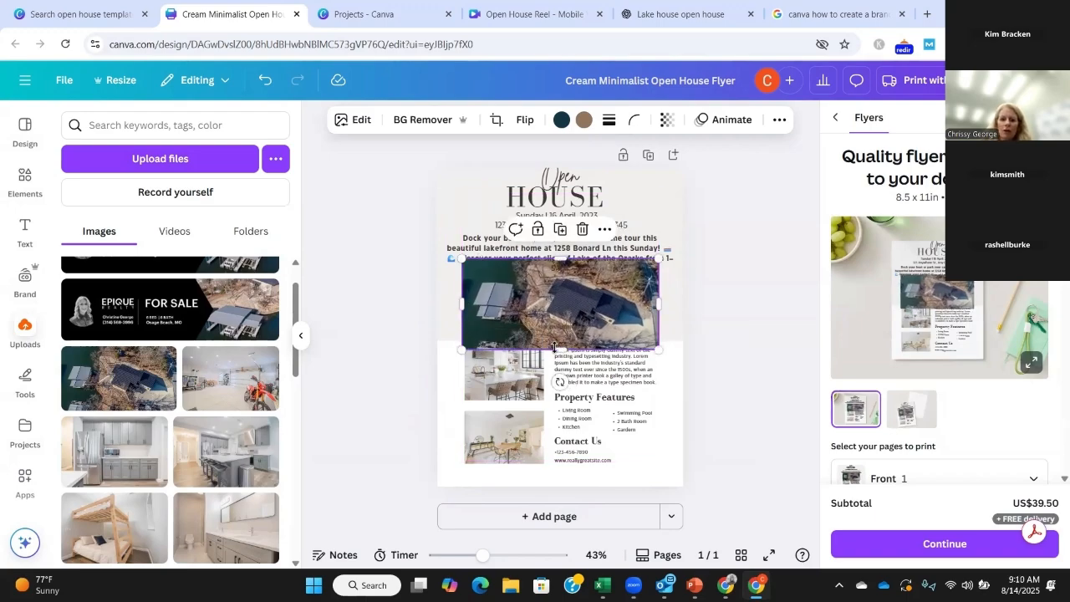
pyautogui.moveTo(555, 347); pyautogui.dragTo(556, 330)
pyautogui.moveTo(565, 268); pyautogui.dragTo(564, 274)
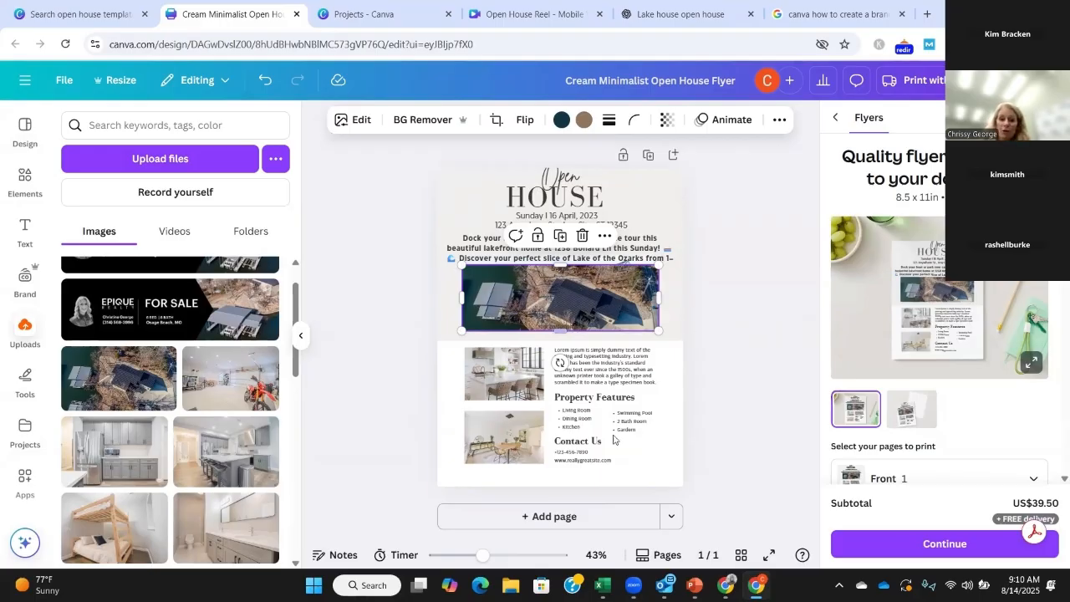
pyautogui.click(786, 325)
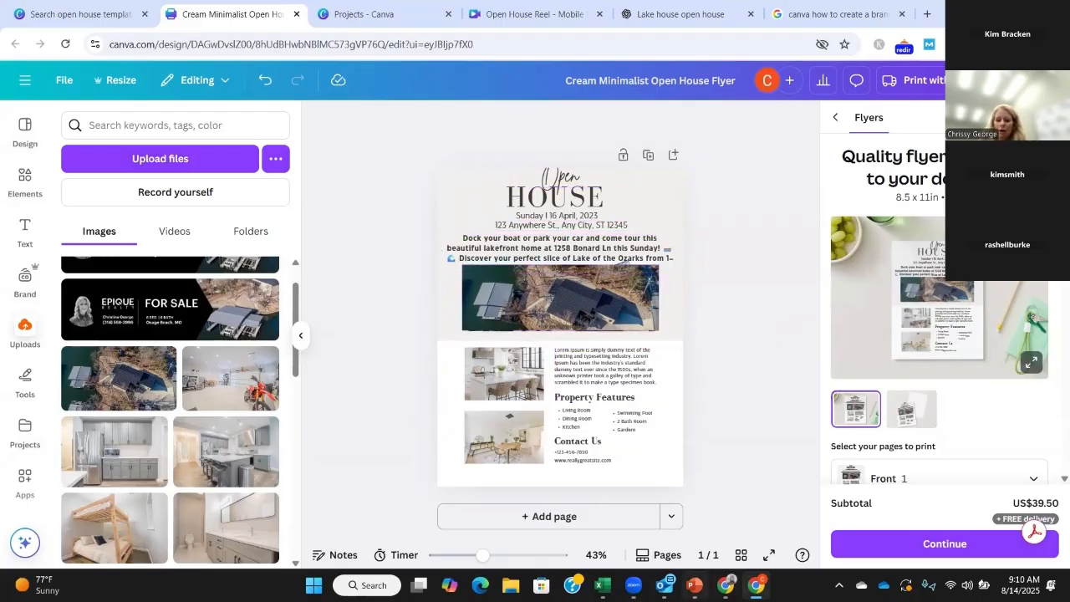
# Step: Switch to PowerPoint to view slide 16, "Step 3: Save & Reuse Templates", and return to the Canva flyer
pyautogui.moveTo(694, 586)
pyautogui.click(707, 544)
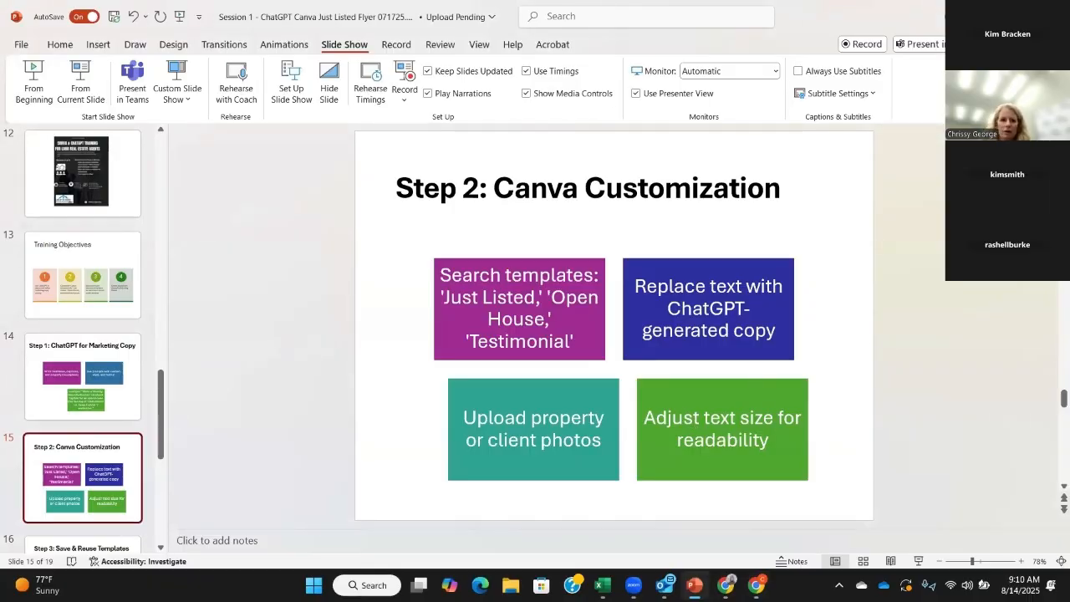
pyautogui.scroll(-3, 82, 423)
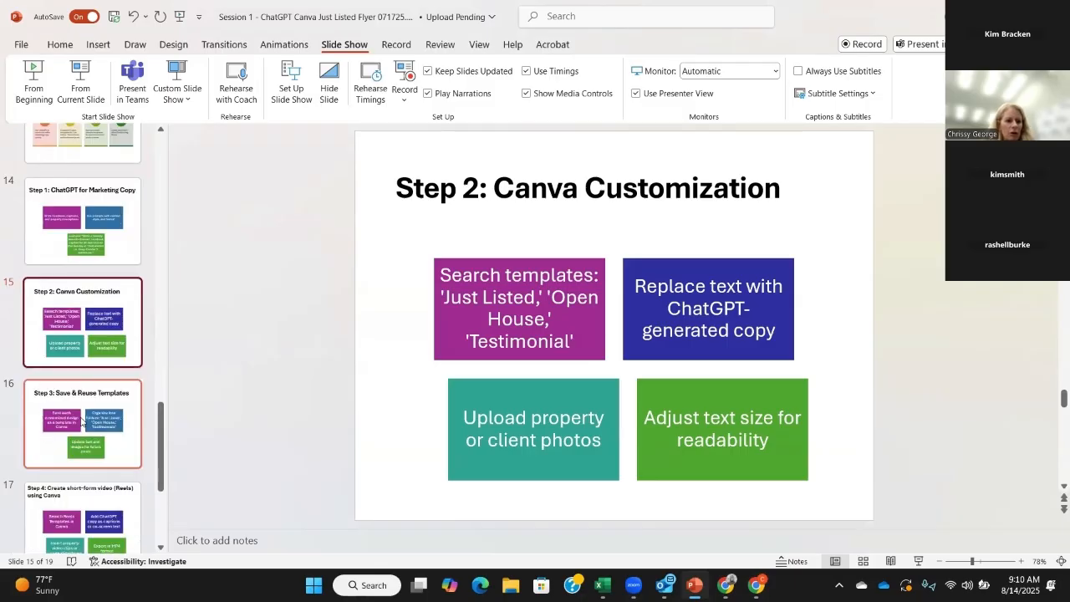
pyautogui.click(82, 424)
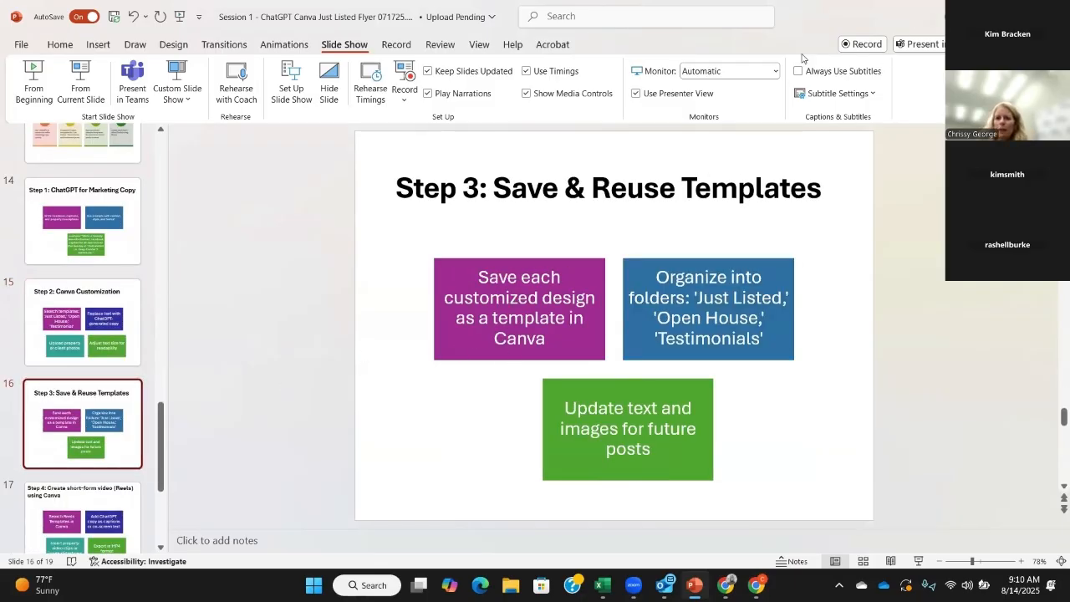
pyautogui.click(990, 16)
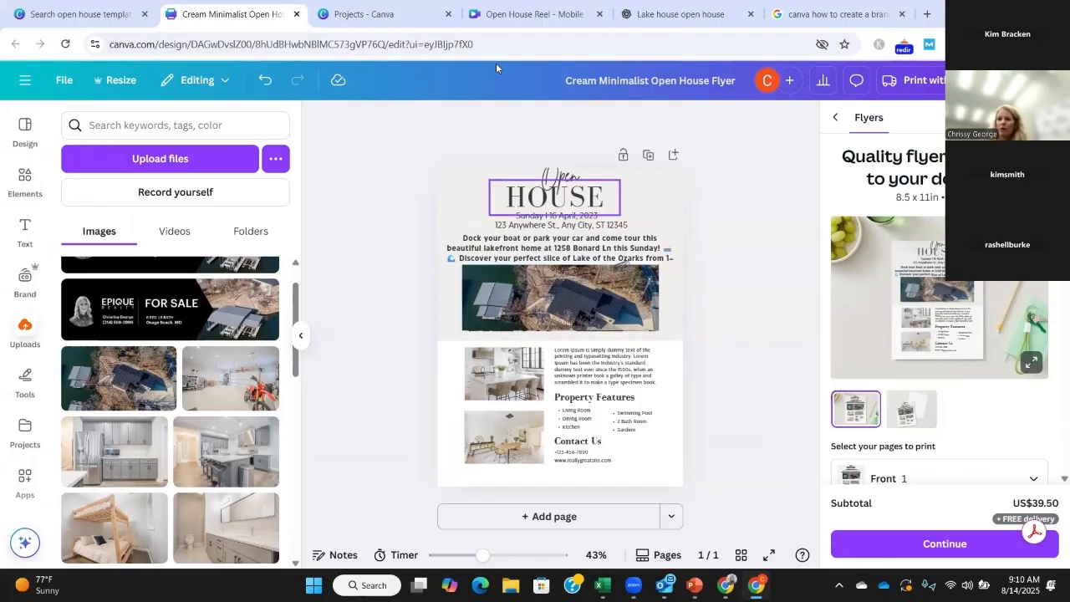
# Step: Rename the flyer design as "Open House"
pyautogui.click(667, 97)
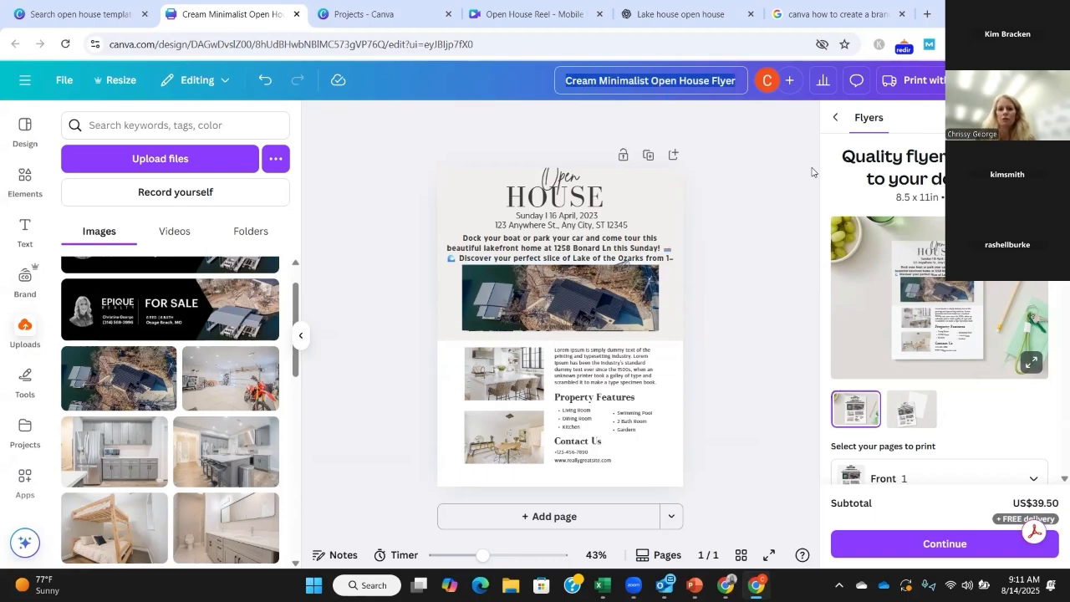
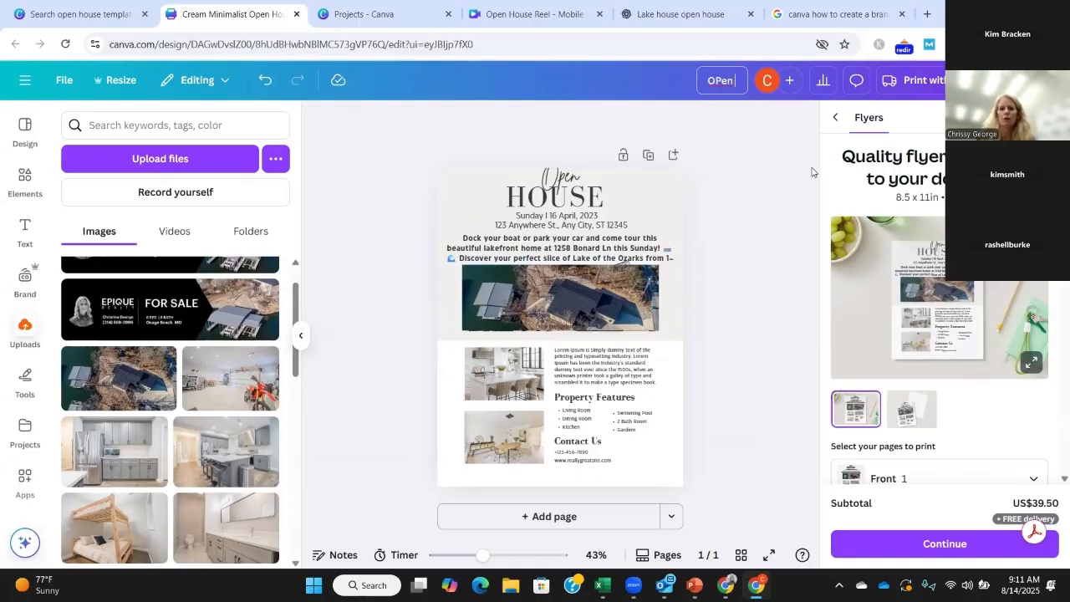
pyautogui.press('BackSpace')
pyautogui.press('BackSpace')
pyautogui.press('BackSpace')
pyautogui.press('BackSpace')
pyautogui.press('BackSpace')
pyautogui.press('BackSpace')
pyautogui.press('BackSpace')
pyautogui.press('BackSpace')
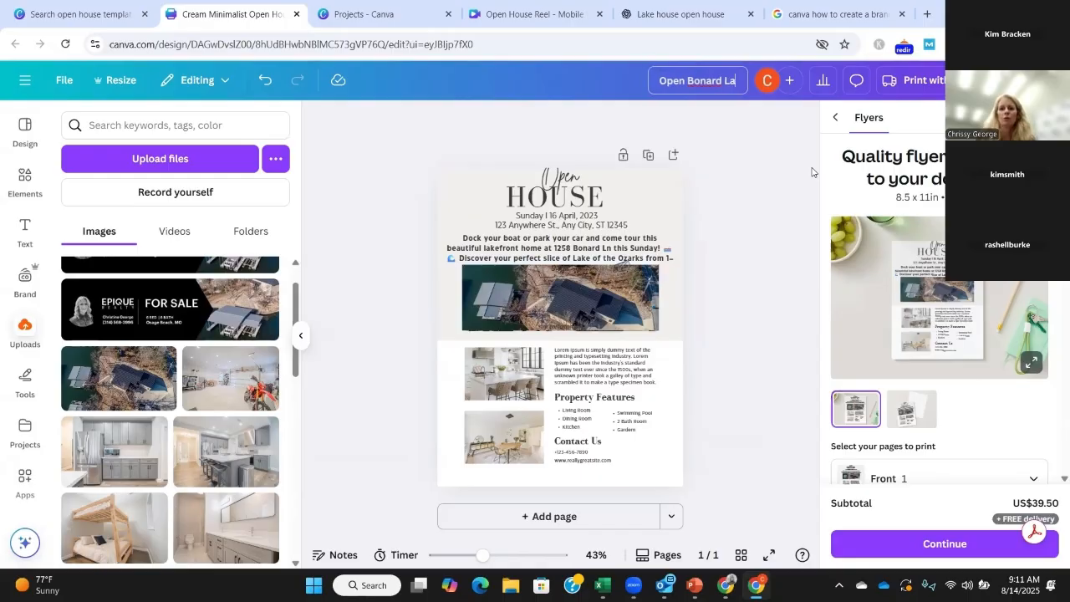
pyautogui.press('BackSpace')
pyautogui.press('BackSpace')
pyautogui.press('BackSpace')
pyautogui.press('BackSpace')
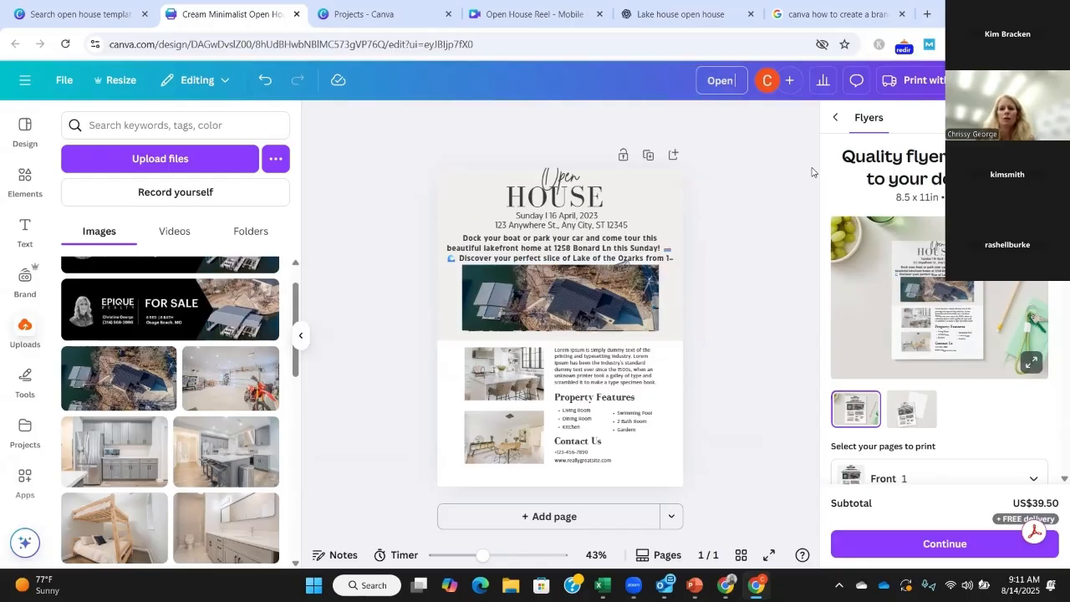
pyautogui.press('BackSpace')
pyautogui.press('BackSpace')
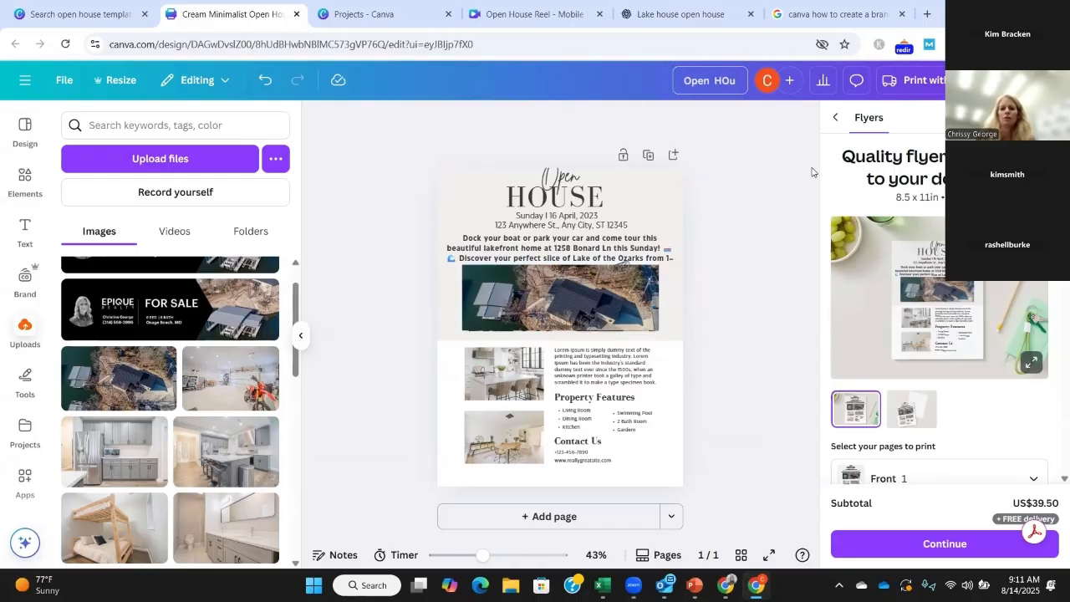
pyautogui.press('BackSpace')
pyautogui.press('BackSpace')
pyautogui.press('BackSpace')
pyautogui.press('BackSpace')
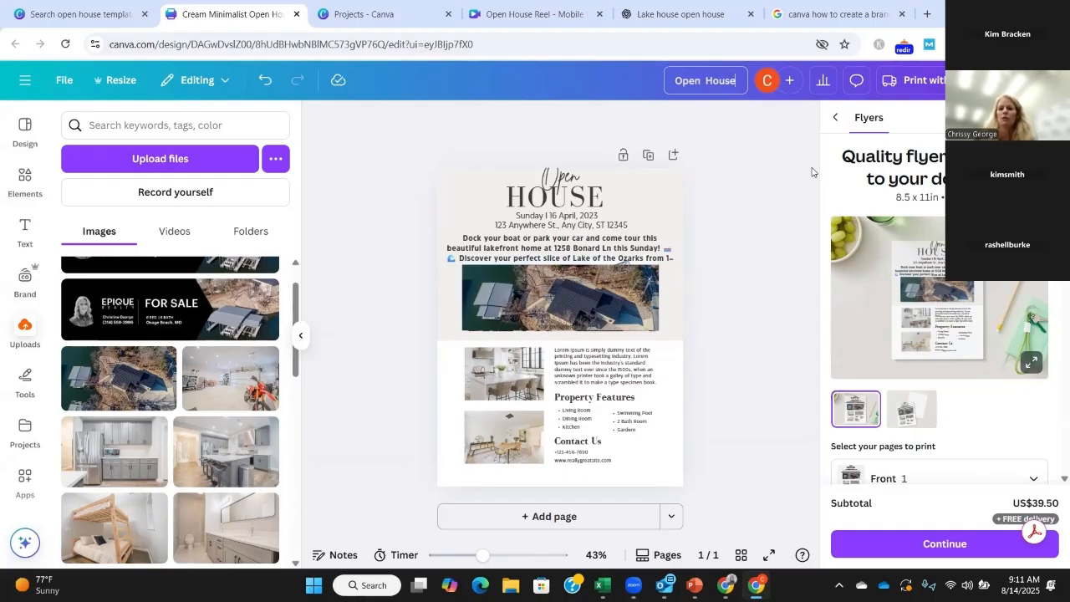
pyautogui.press('Return')
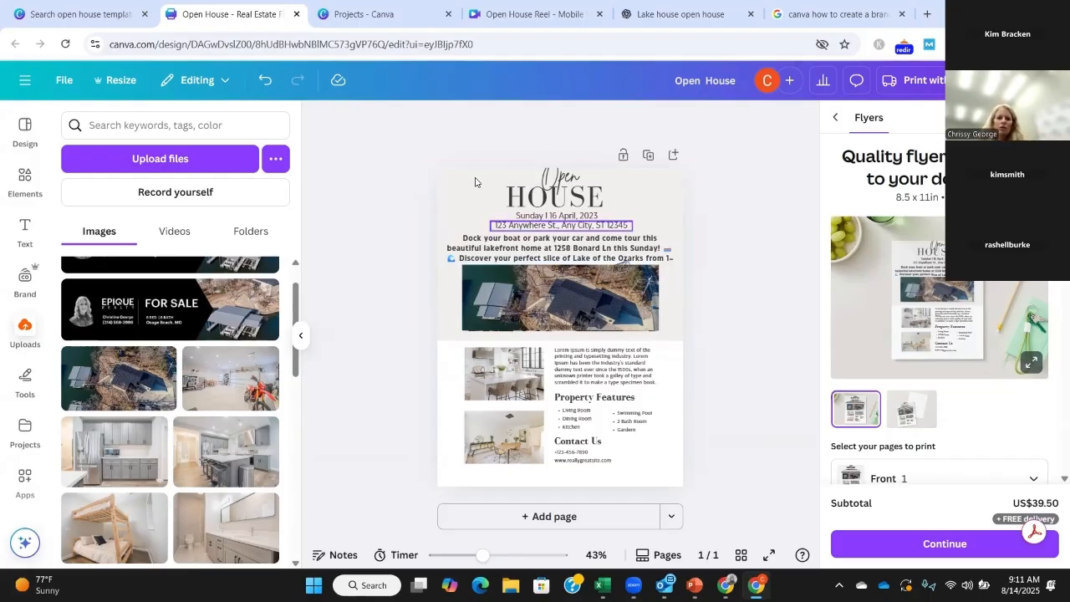
# Step: Close the template preview, examine the recent designs on the Canva home page, and return to the flyer
pyautogui.click(76, 14)
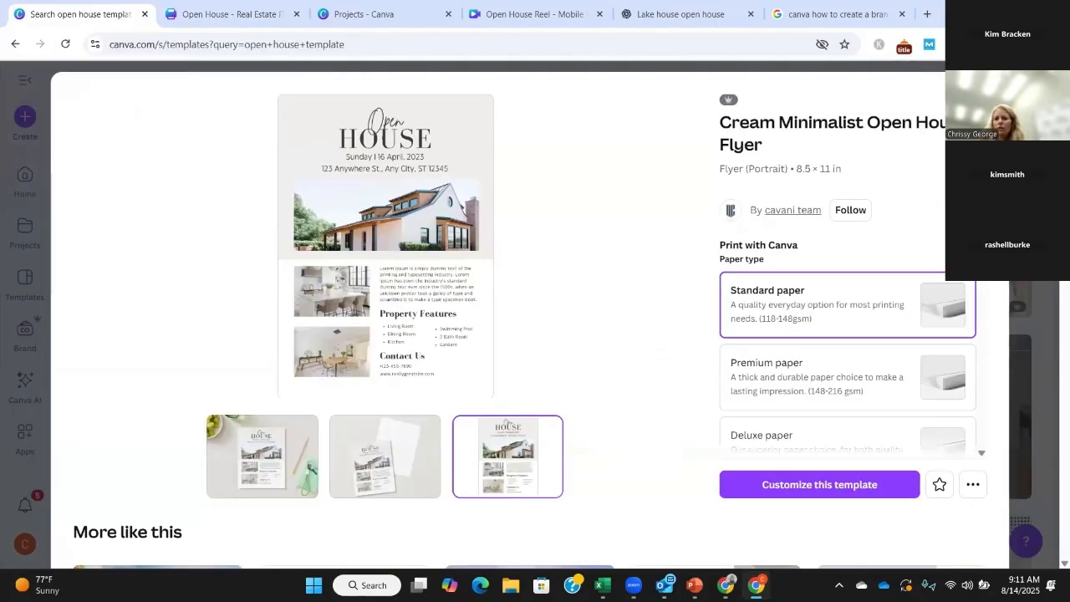
pyautogui.click(372, 69)
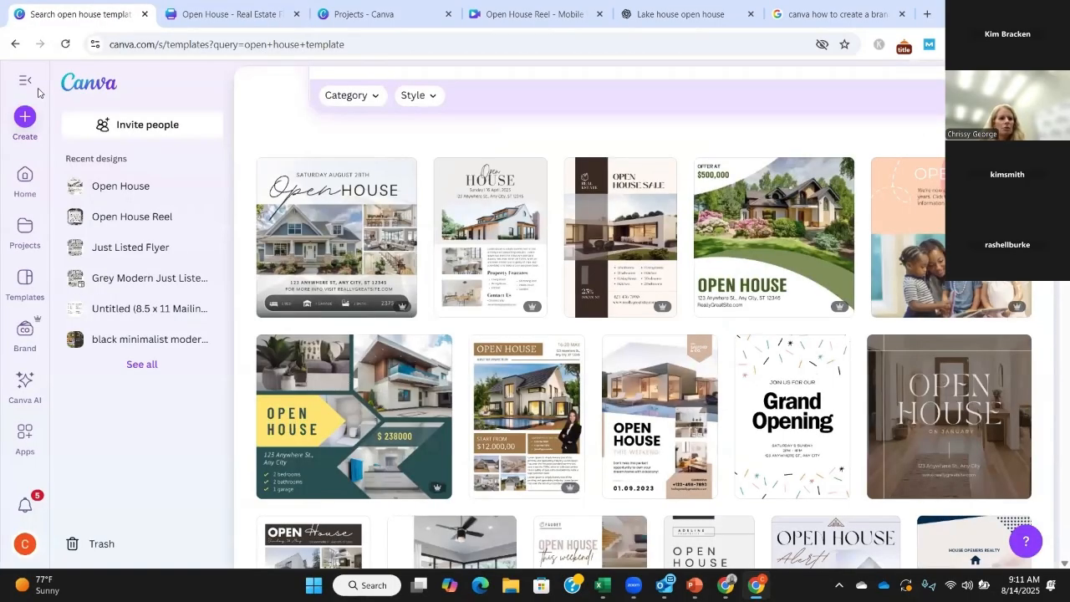
pyautogui.click(217, 98)
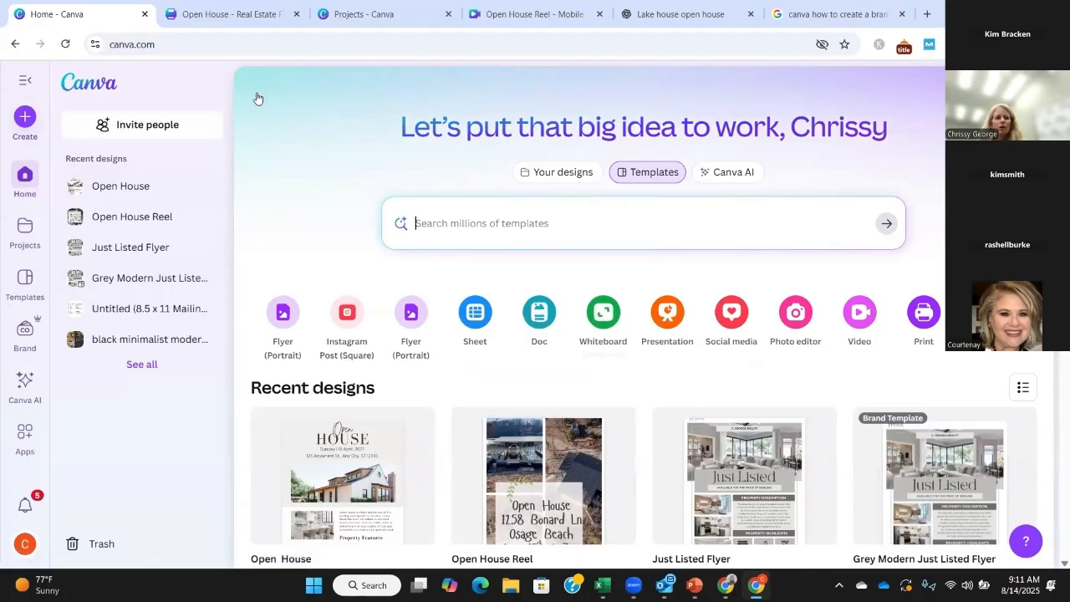
pyautogui.click(260, 28)
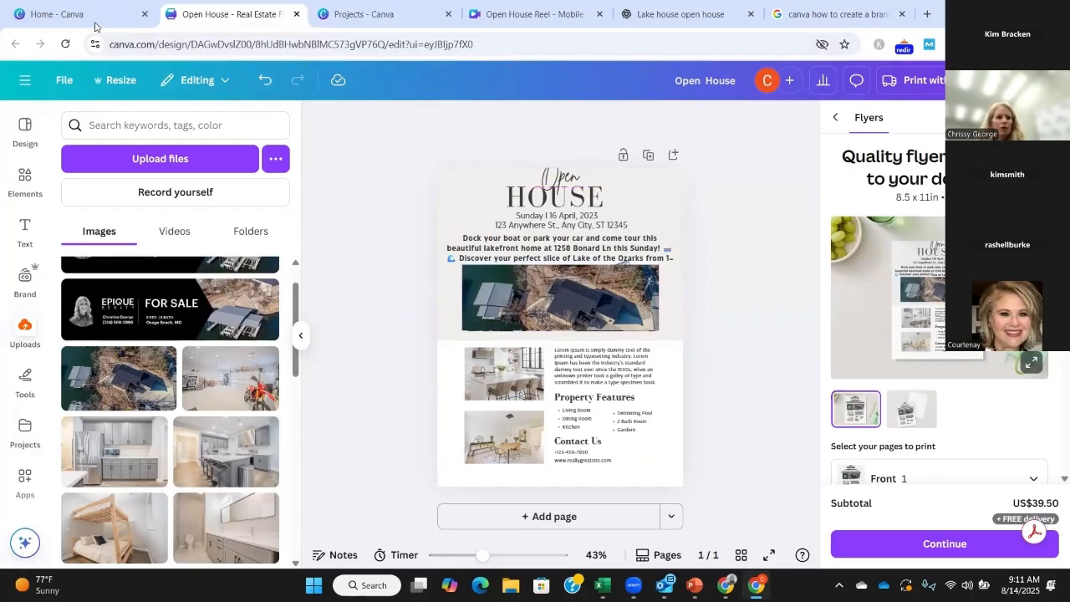
pyautogui.click(67, 15)
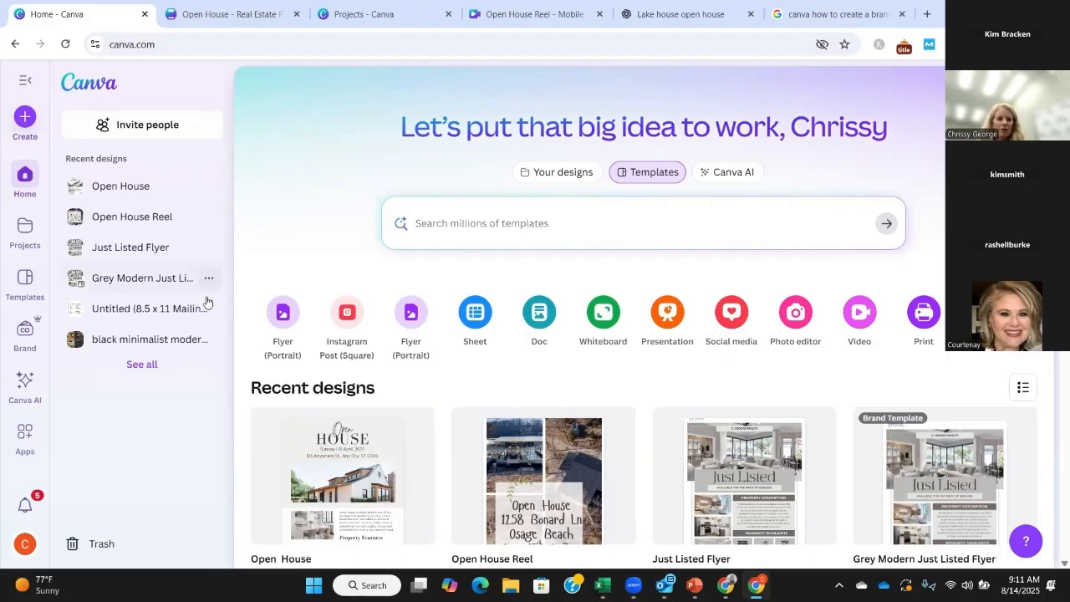
pyautogui.click(227, 14)
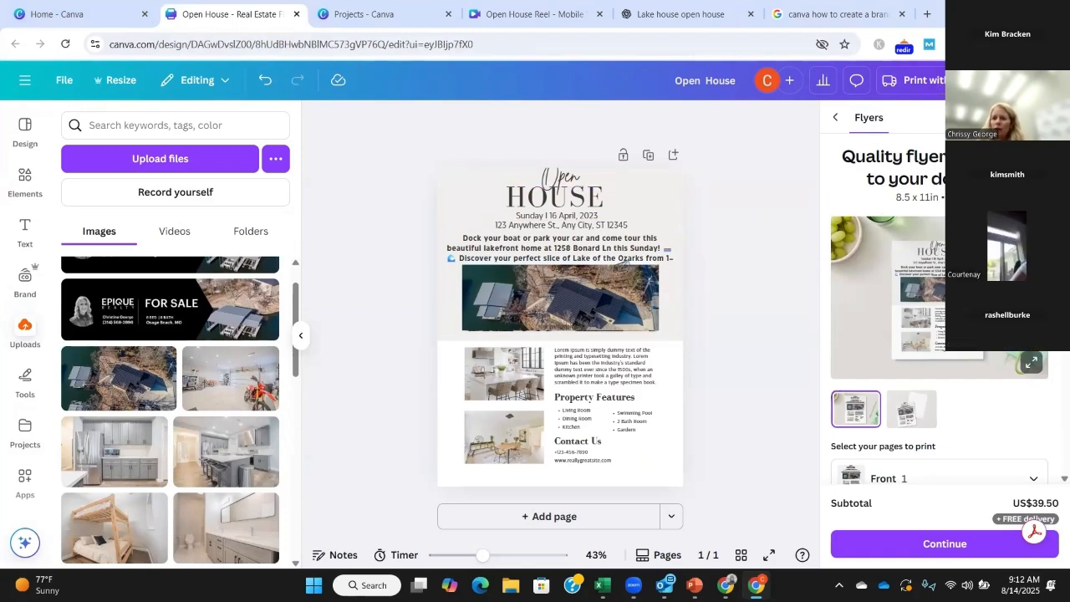
# Step: Move the flyer design into the existing "Open House" folder through the design's sharing and publishing options
pyautogui.click(1030, 80)
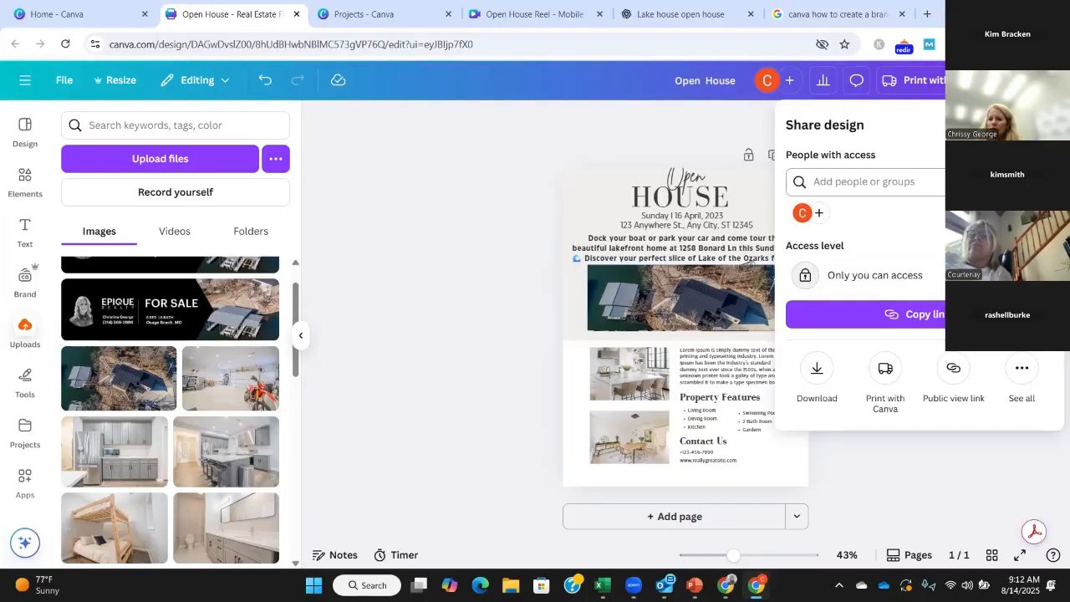
pyautogui.click(843, 182)
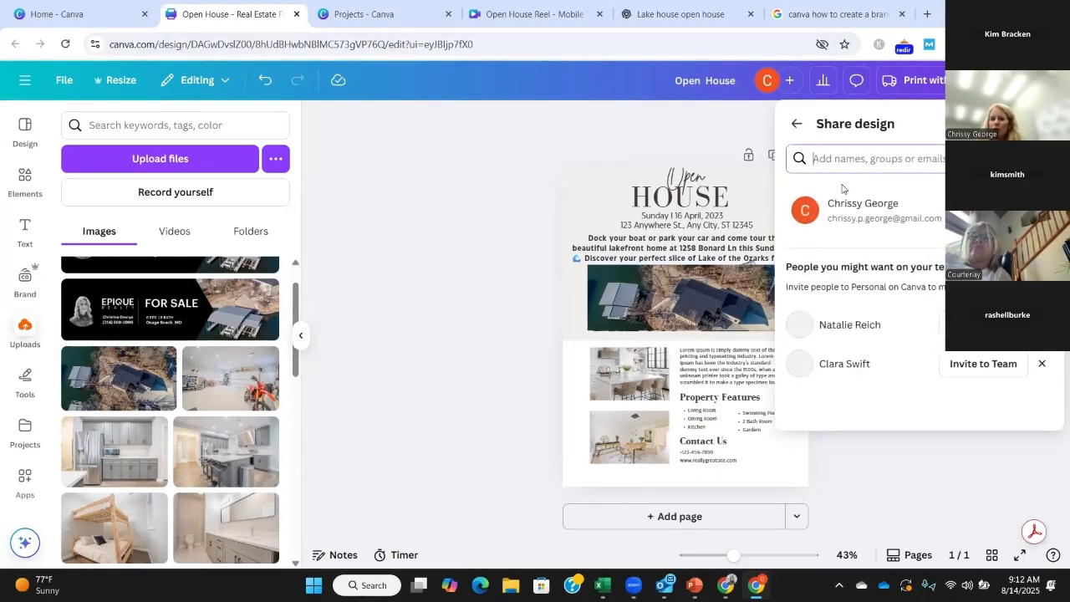
pyautogui.click(799, 127)
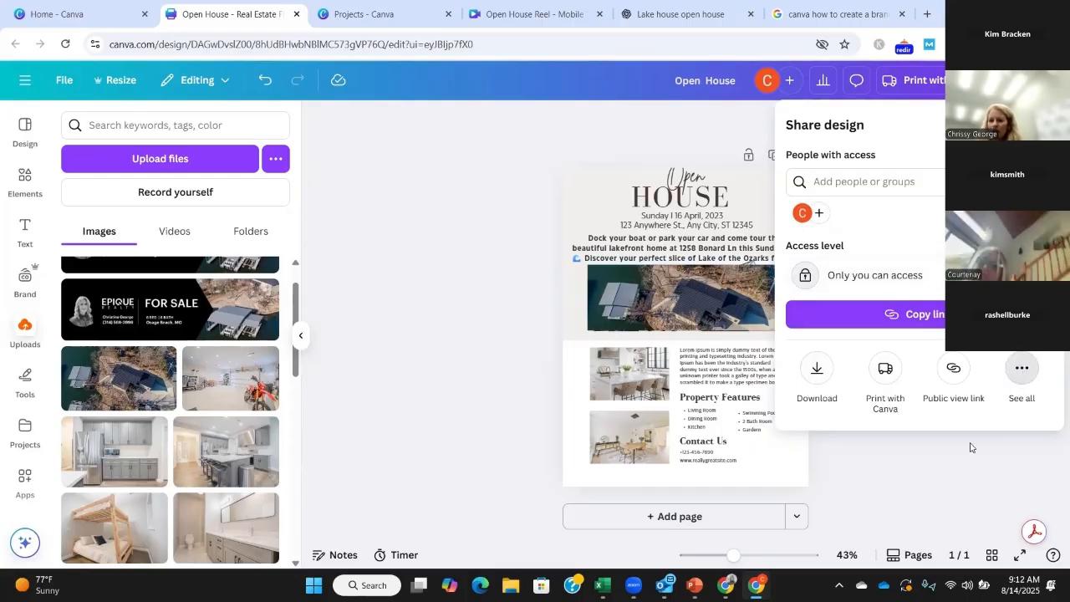
pyautogui.click(1022, 369)
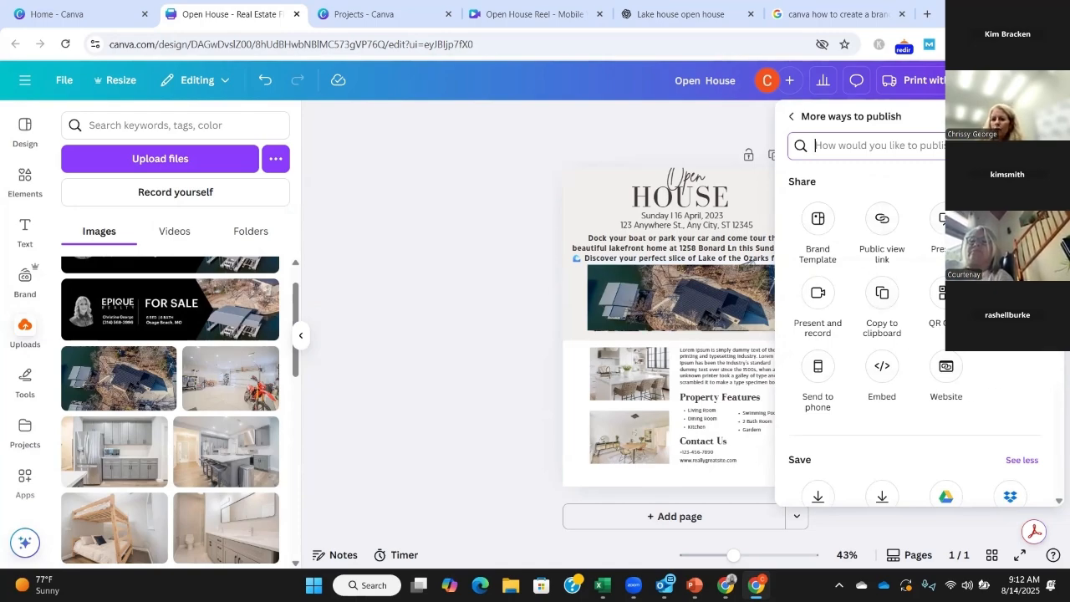
pyautogui.click(1010, 293)
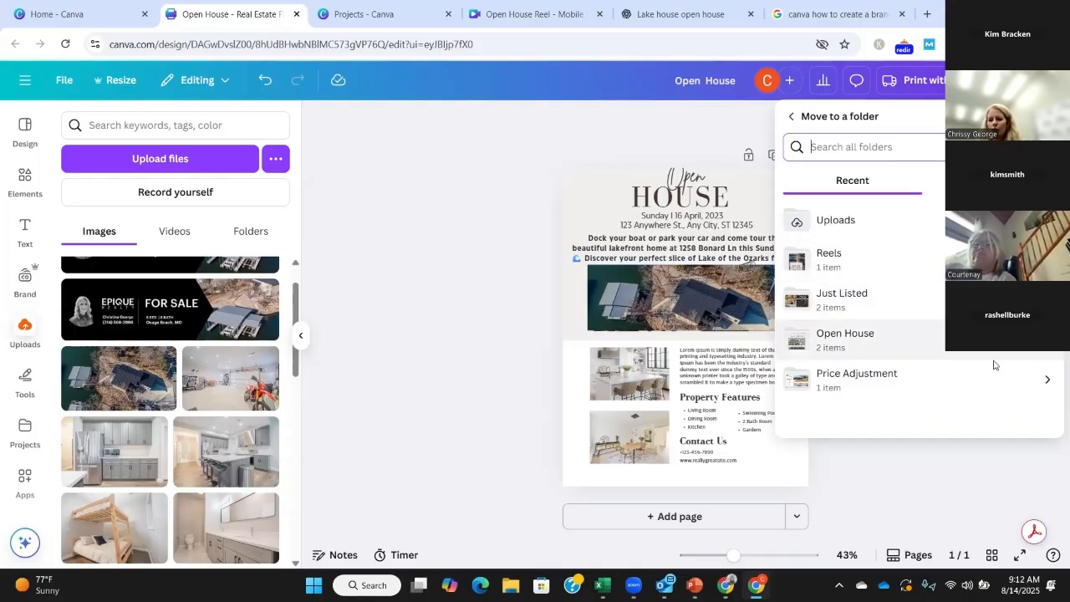
pyautogui.click(842, 339)
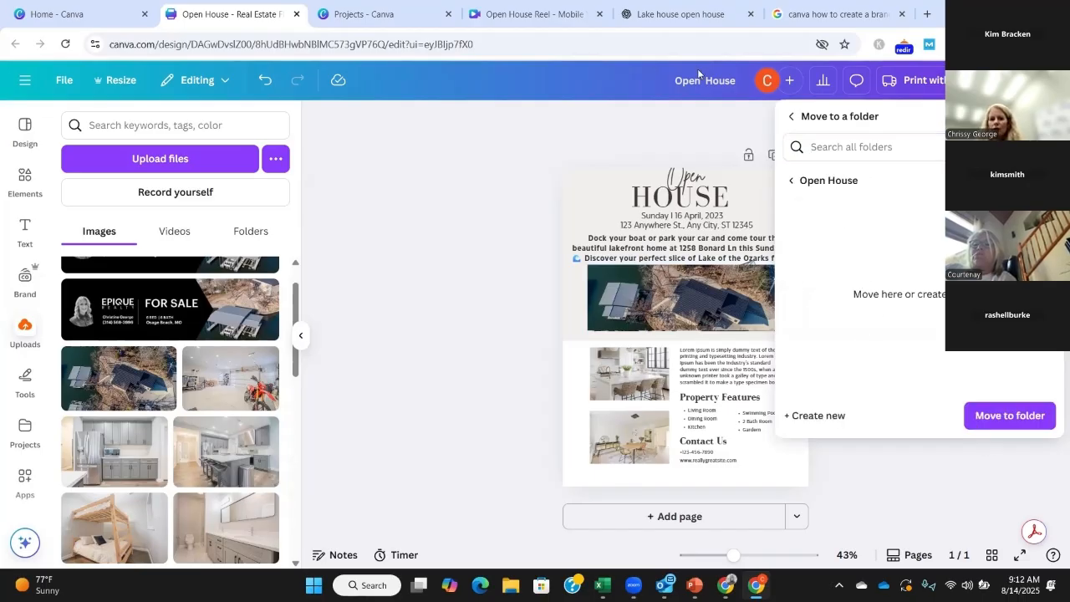
pyautogui.click(1008, 418)
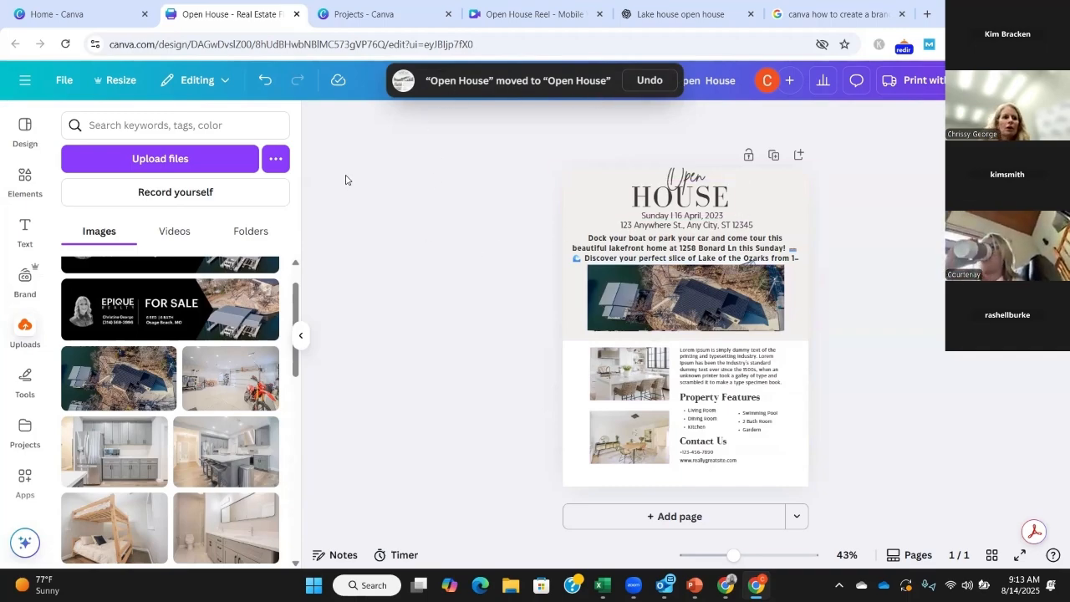
# Step: Go to the Canva projects overview and examine the recent designs and the folders, including "Open House"
pyautogui.click(41, 16)
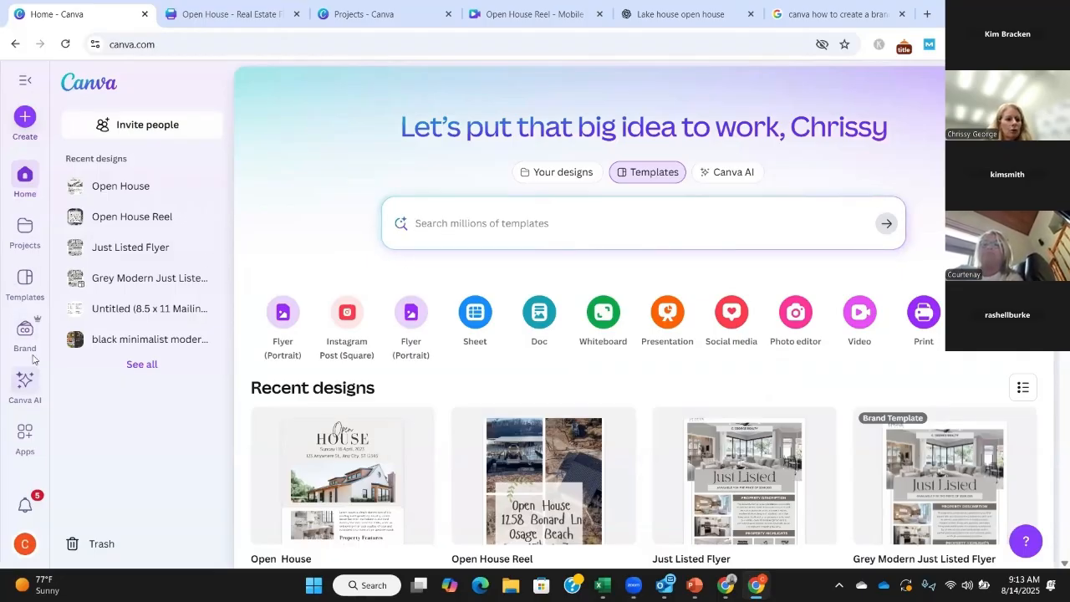
pyautogui.click(23, 230)
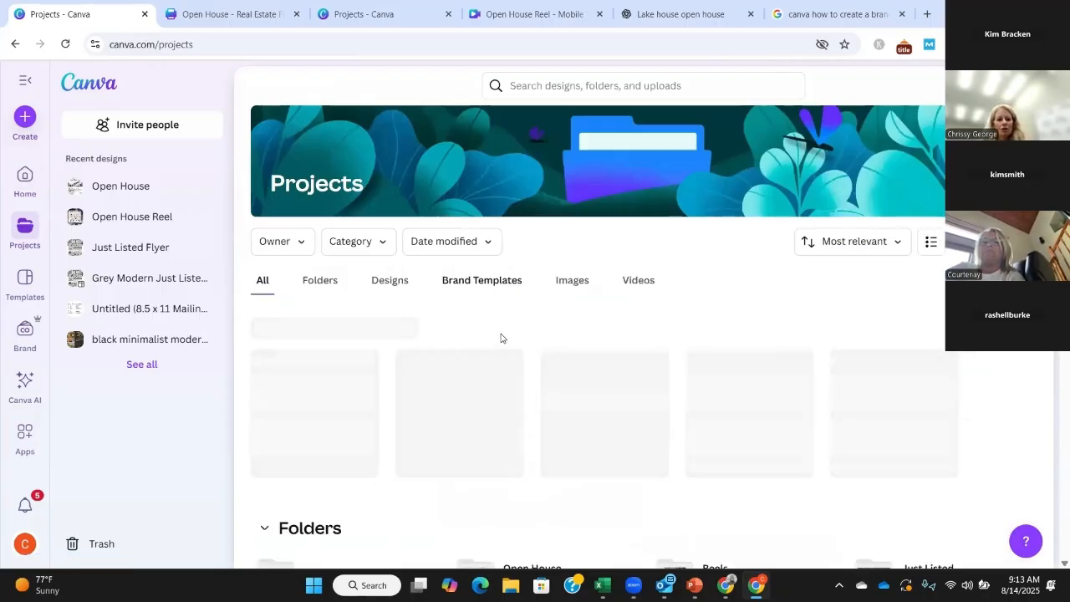
pyautogui.scroll(-2, 511, 334)
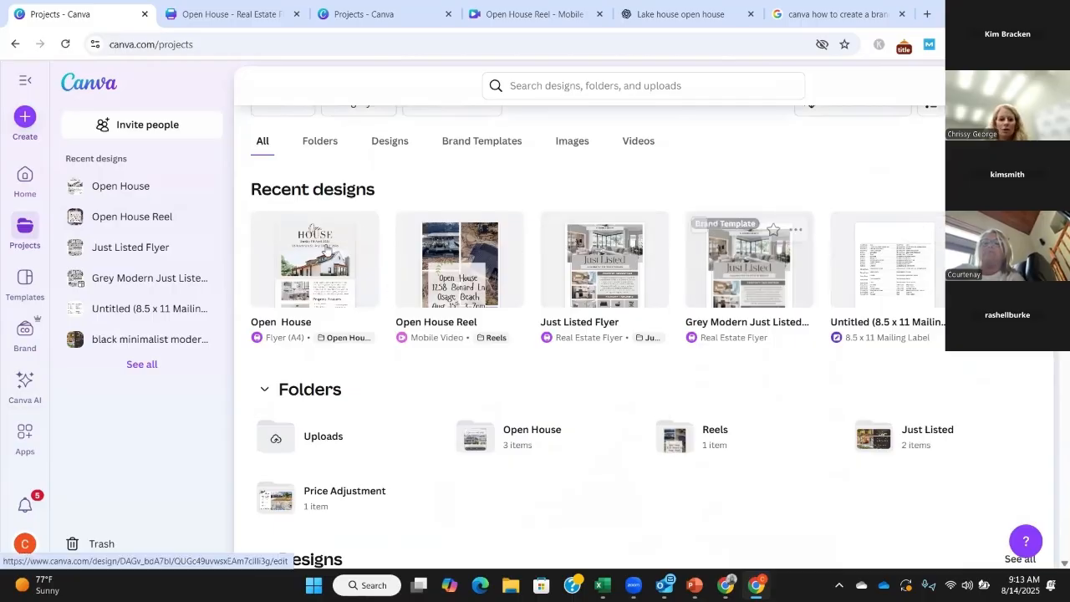
pyautogui.scroll(-2, 328, 251)
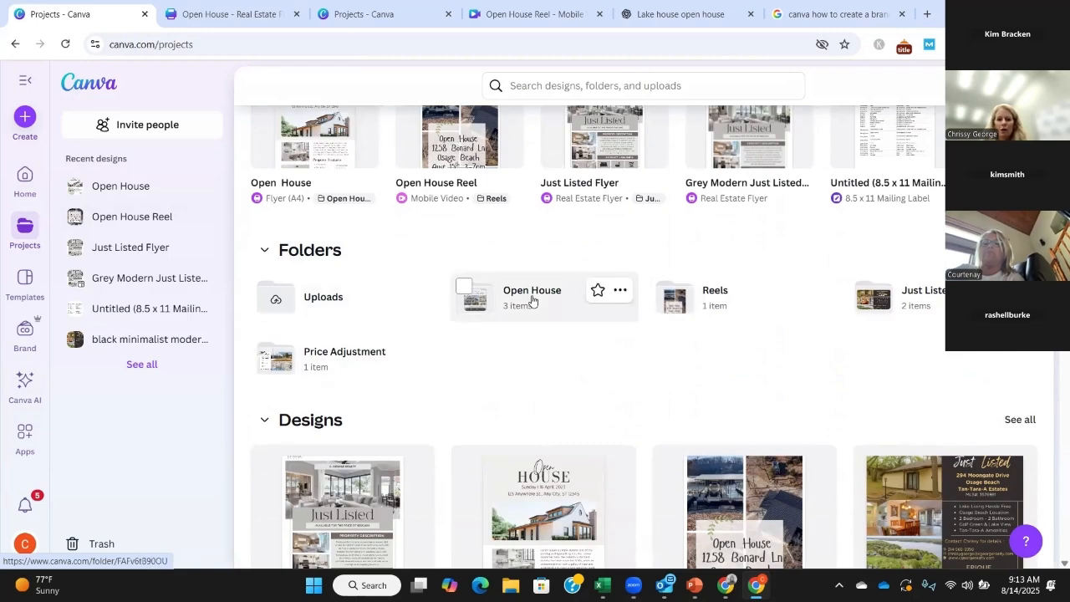
pyautogui.scroll(4, 459, 349)
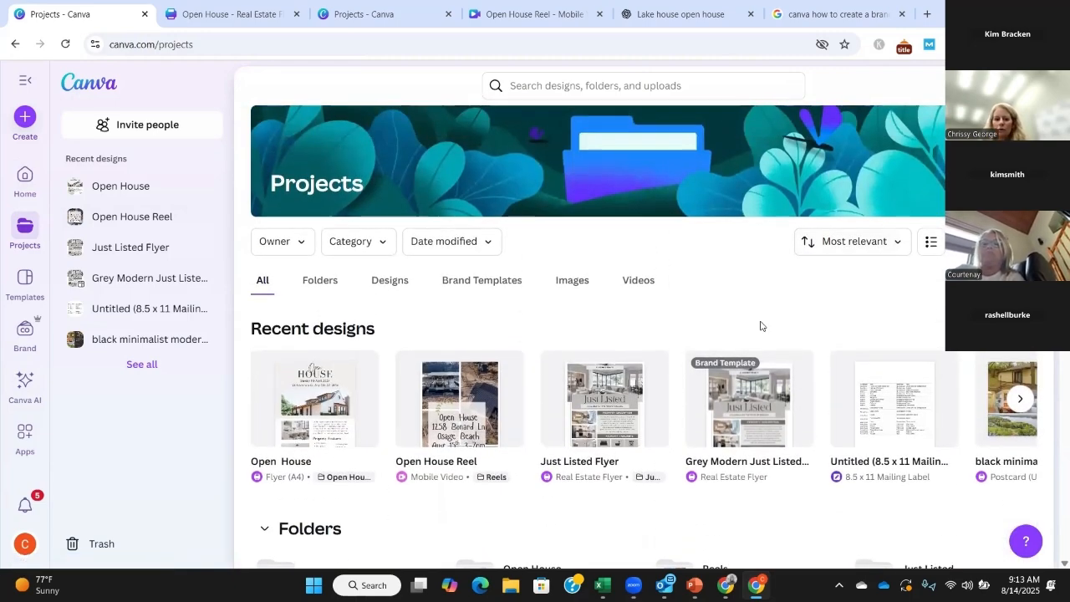
pyautogui.scroll(-3, 761, 327)
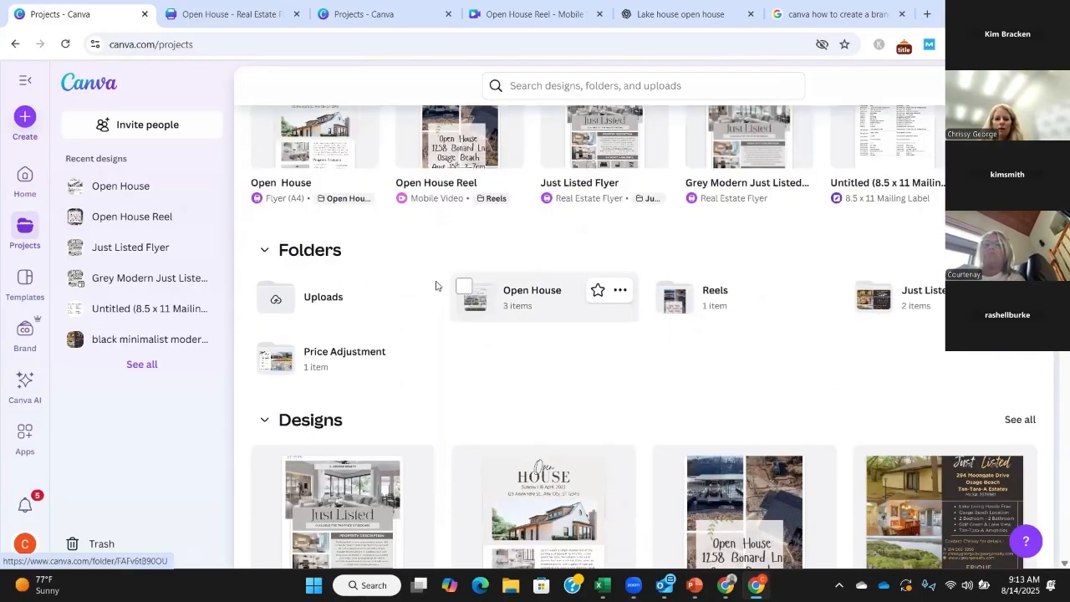
pyautogui.scroll(3, 761, 287)
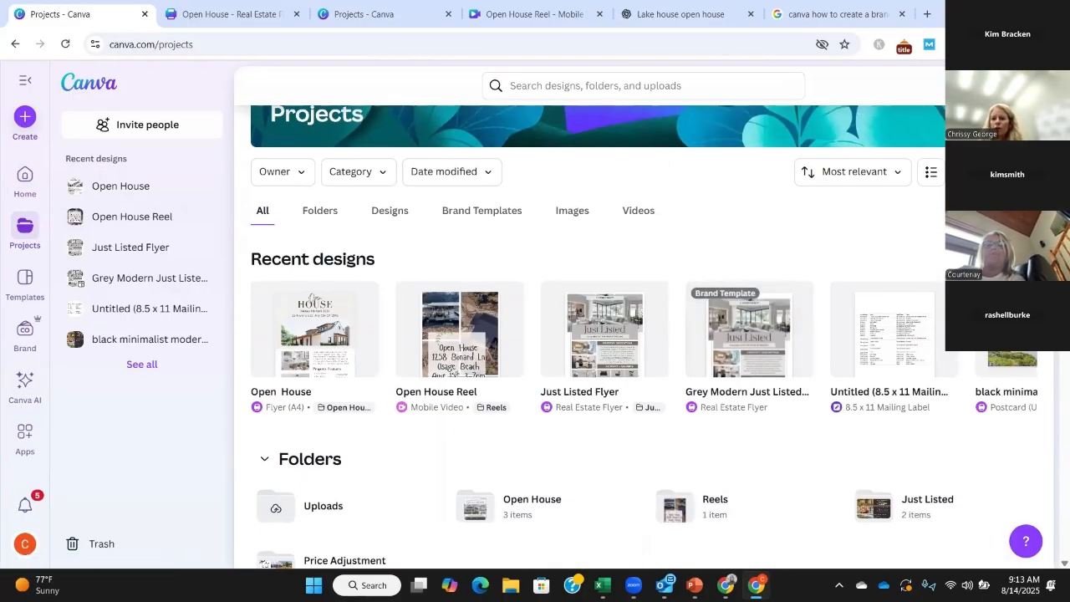
# Step: Create a new project folder named "Price Adjustment" without sharing it with anyone
pyautogui.click(995, 172)
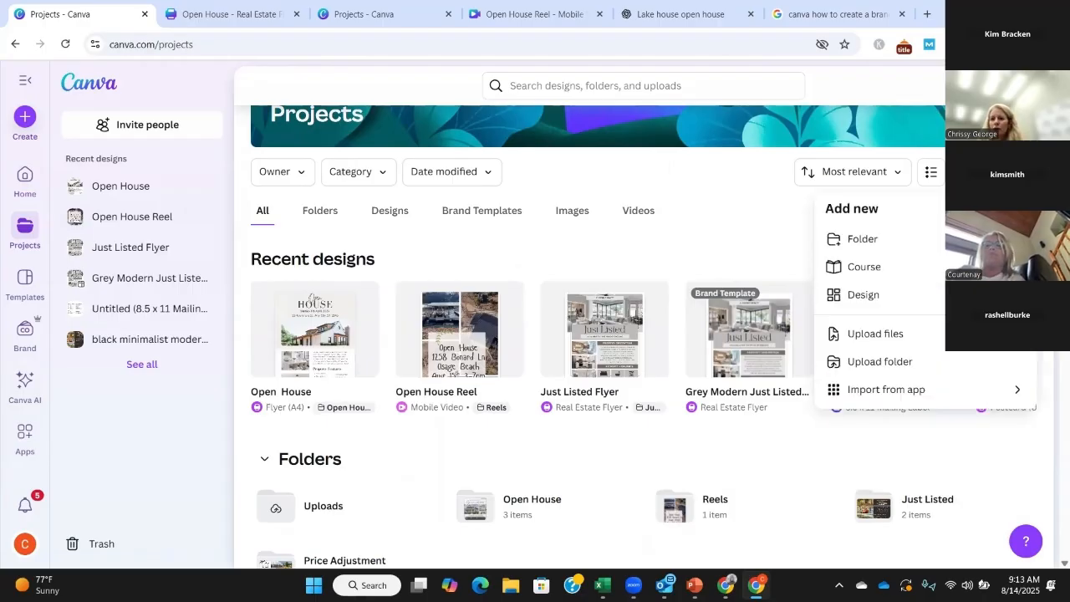
pyautogui.click(863, 240)
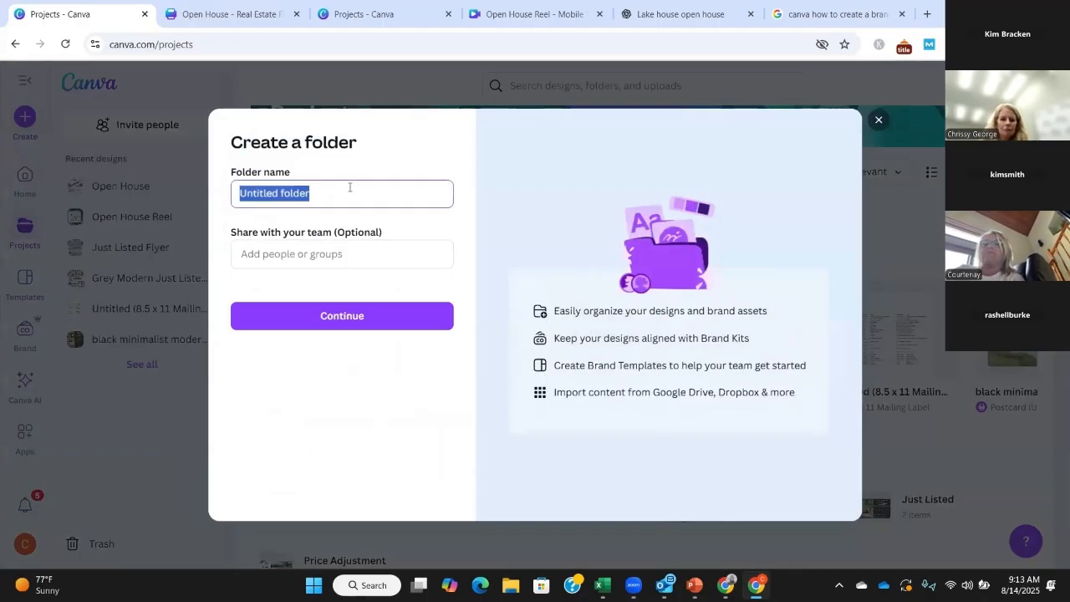
pyautogui.write('Price Adjustment')
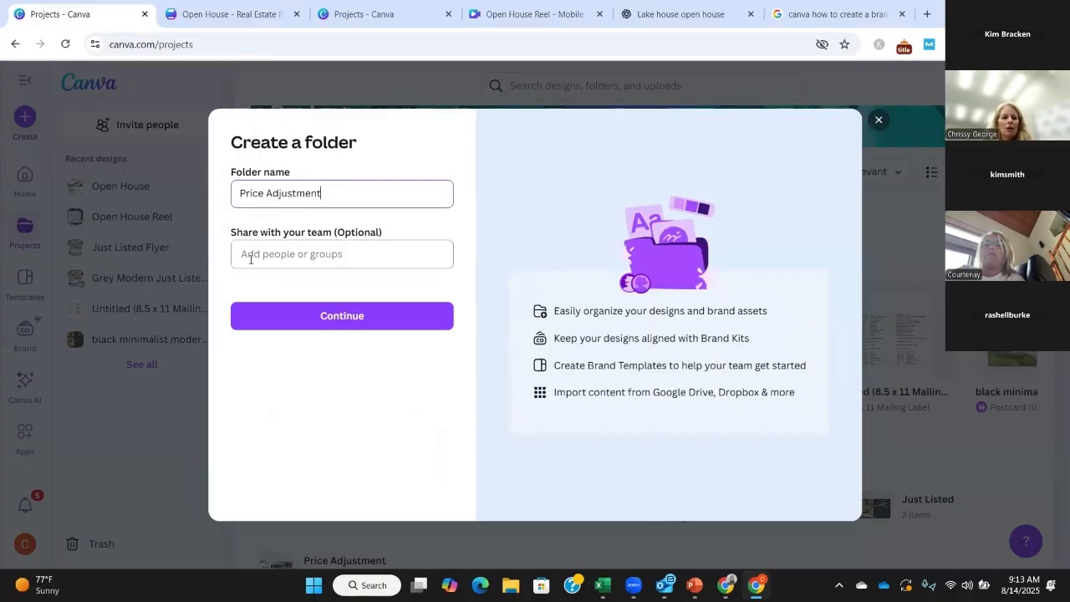
pyautogui.click(373, 323)
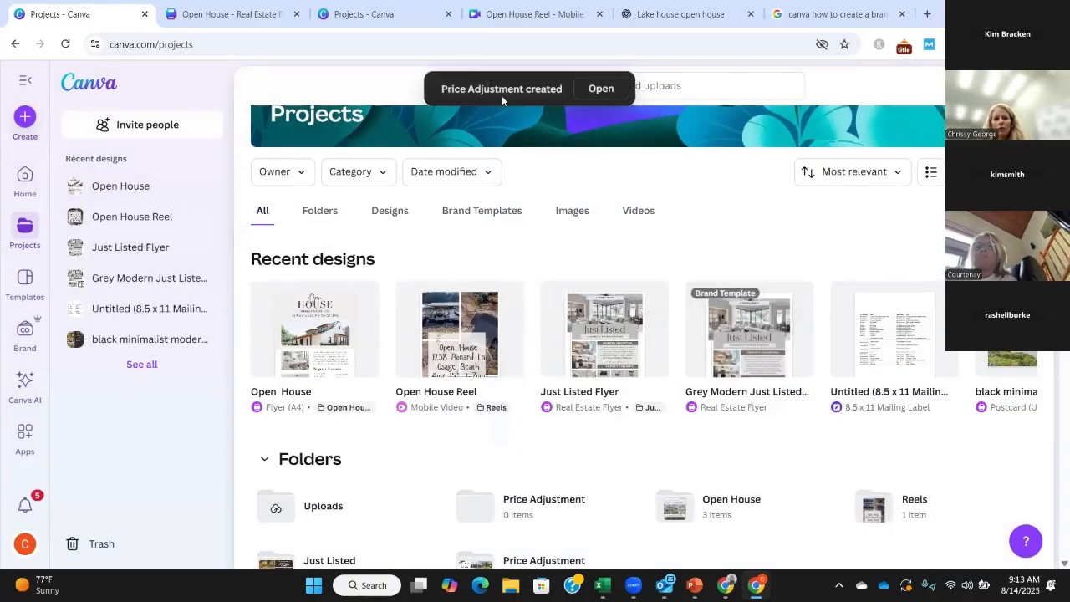
# Step: Open the "Open House" flyer from the "Open House" project folder, then switch to the PowerPoint presentation
pyautogui.scroll(-3, 468, 256)
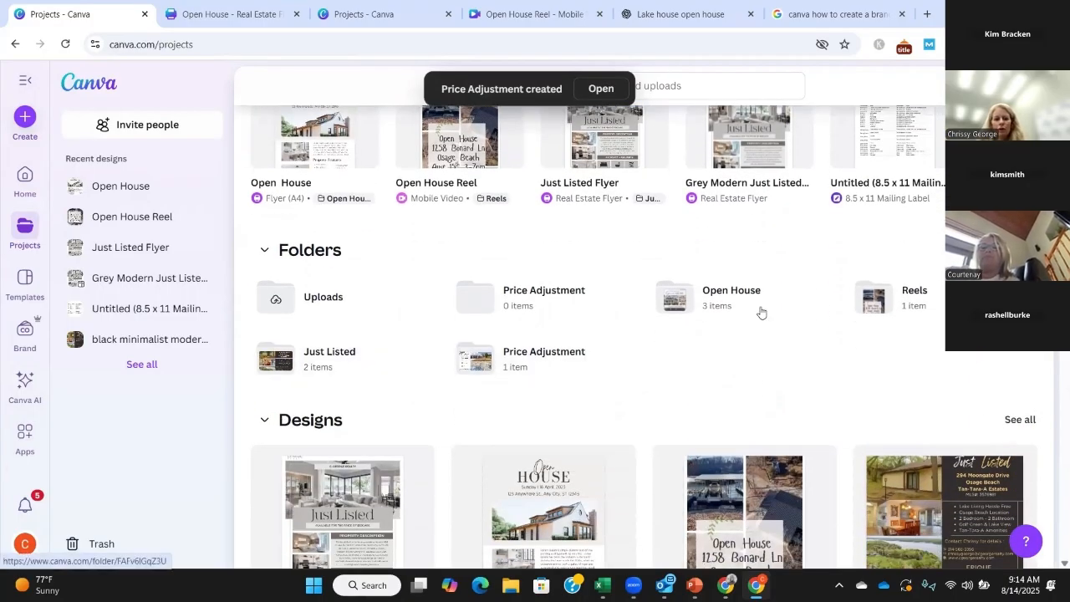
pyautogui.click(717, 297)
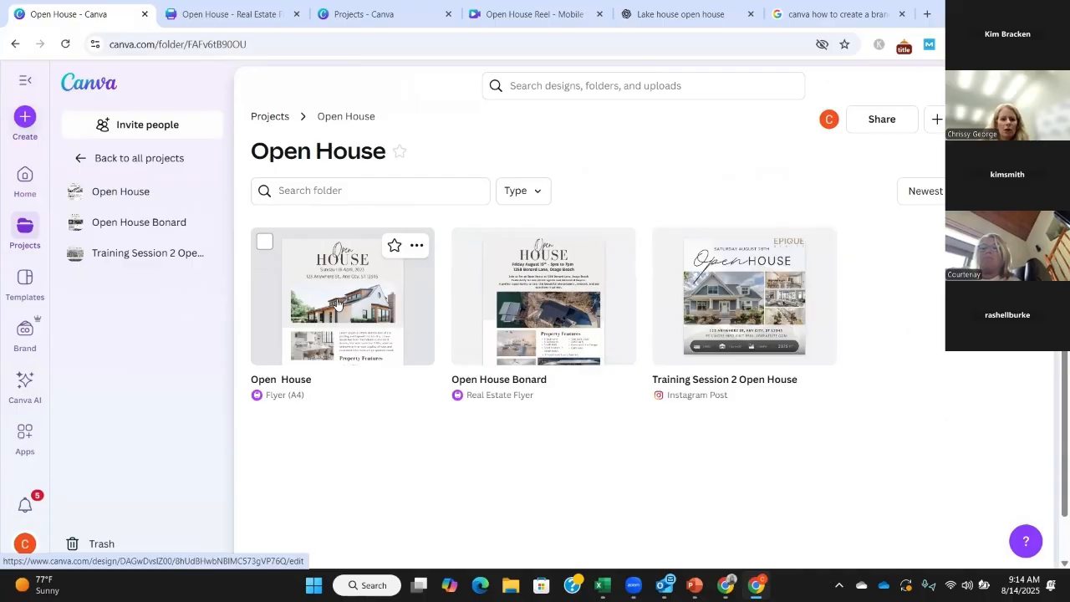
pyautogui.click(565, 281)
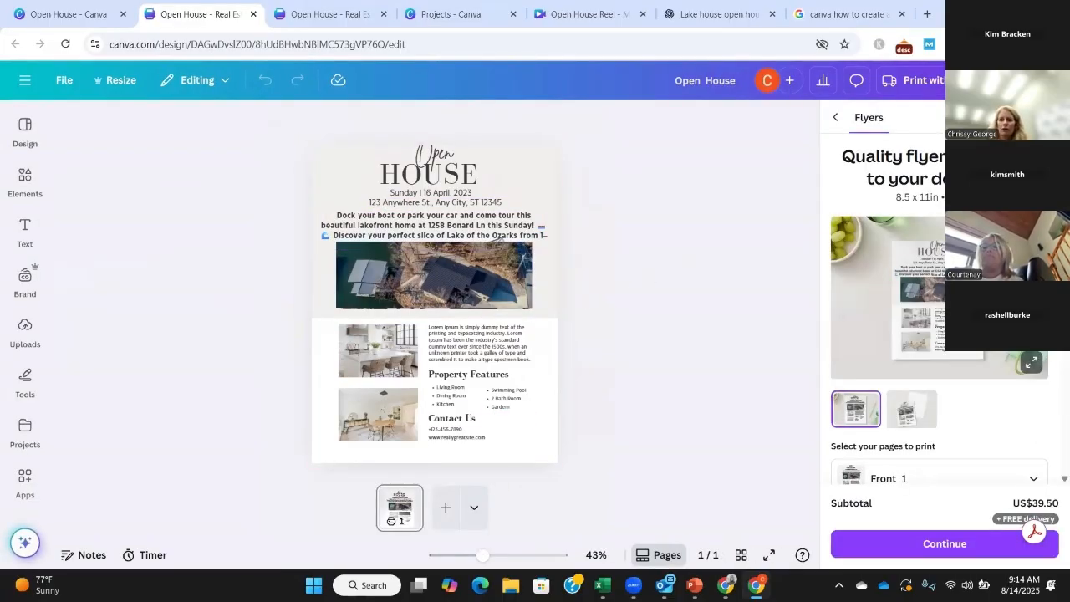
pyautogui.click(583, 334)
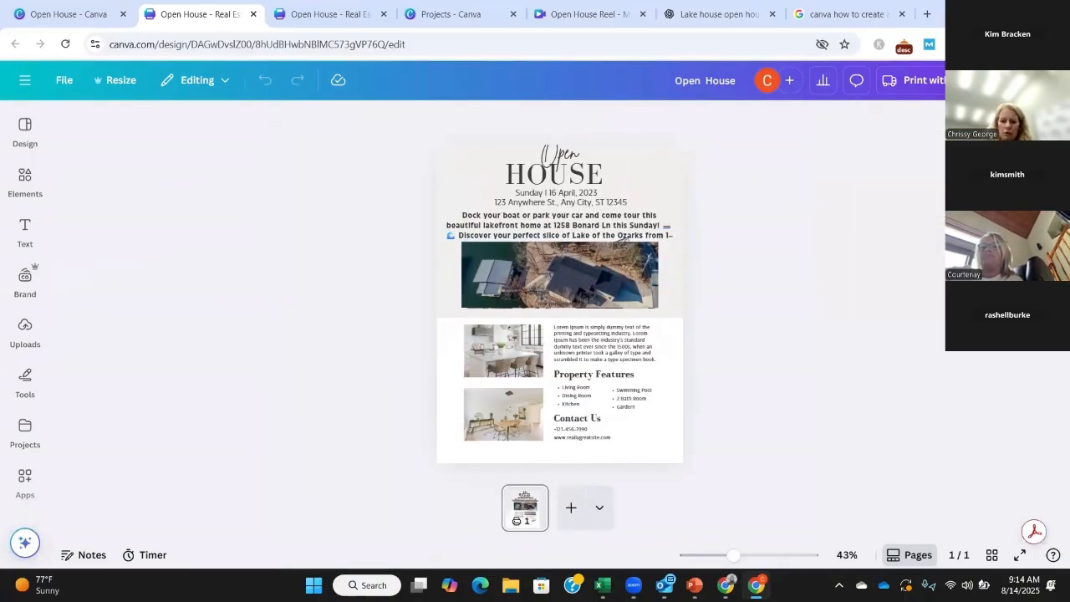
pyautogui.hotkey('alt', 'Tab')
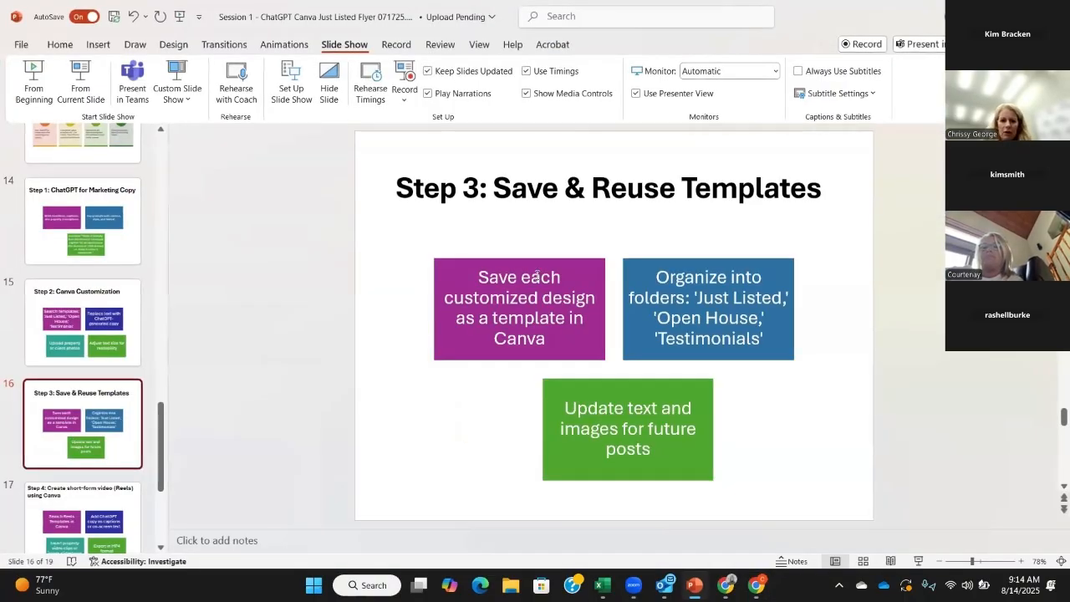
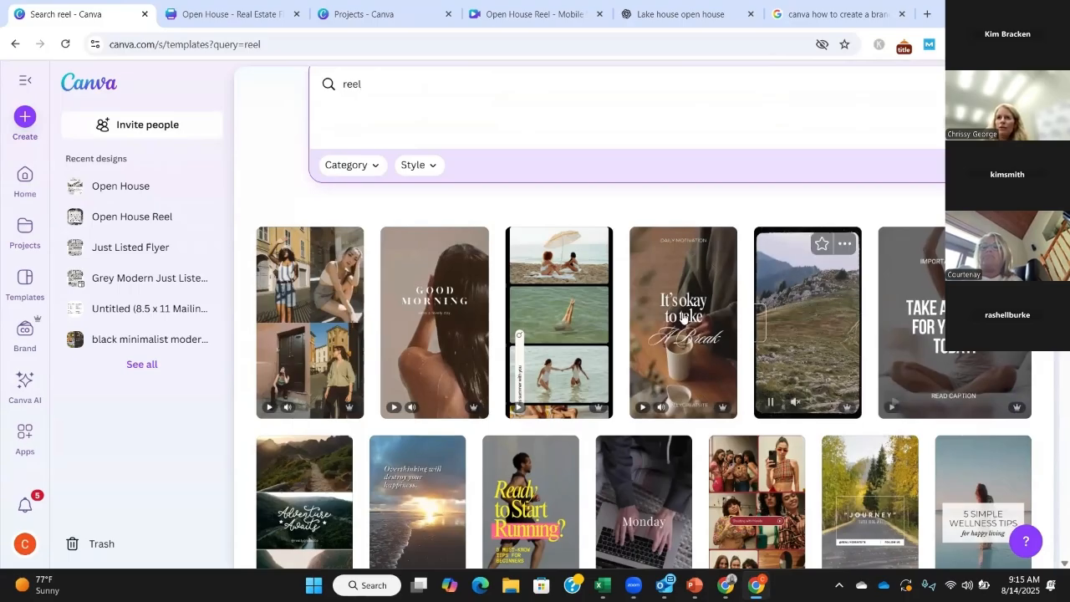
# Step: Browse the template results for "reel" and examine the previews of the available reel designs
pyautogui.scroll(-2, 653, 303)
pyautogui.scroll(2, 653, 303)
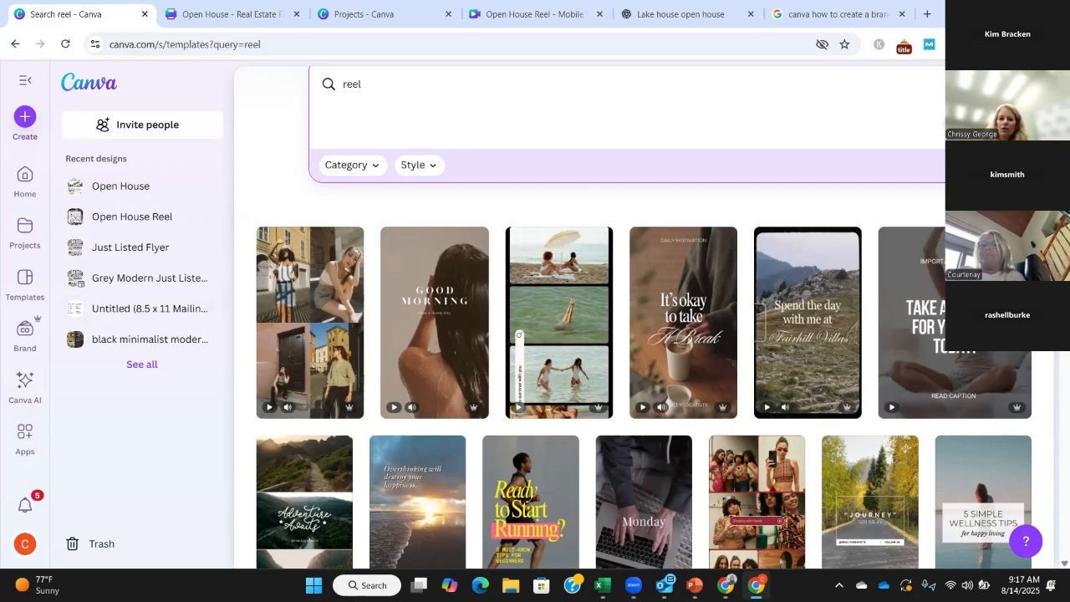
pyautogui.scroll(-2, 586, 374)
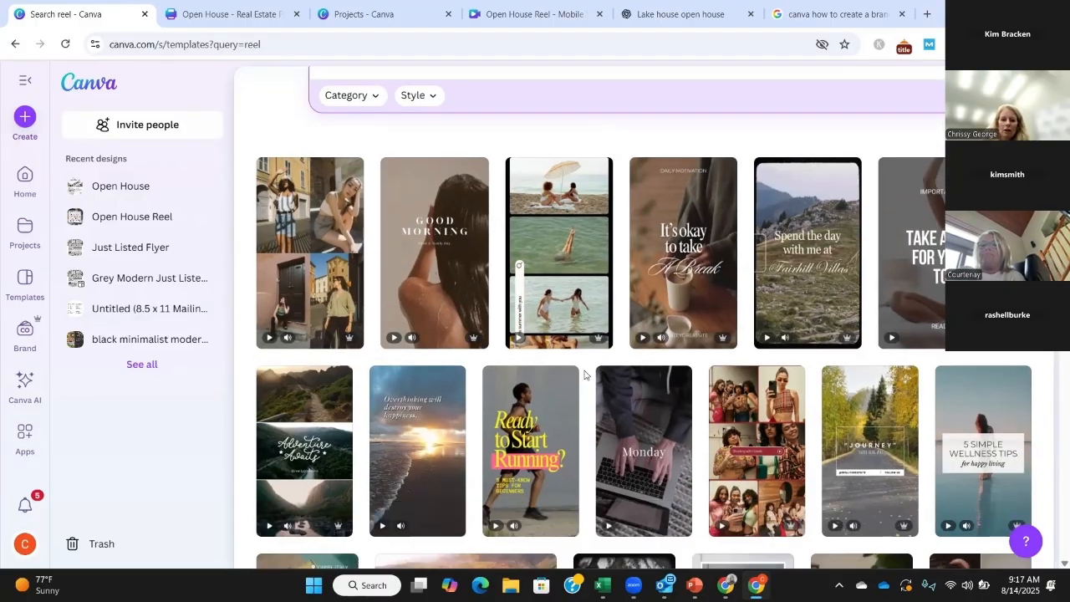
pyautogui.scroll(2, 633, 317)
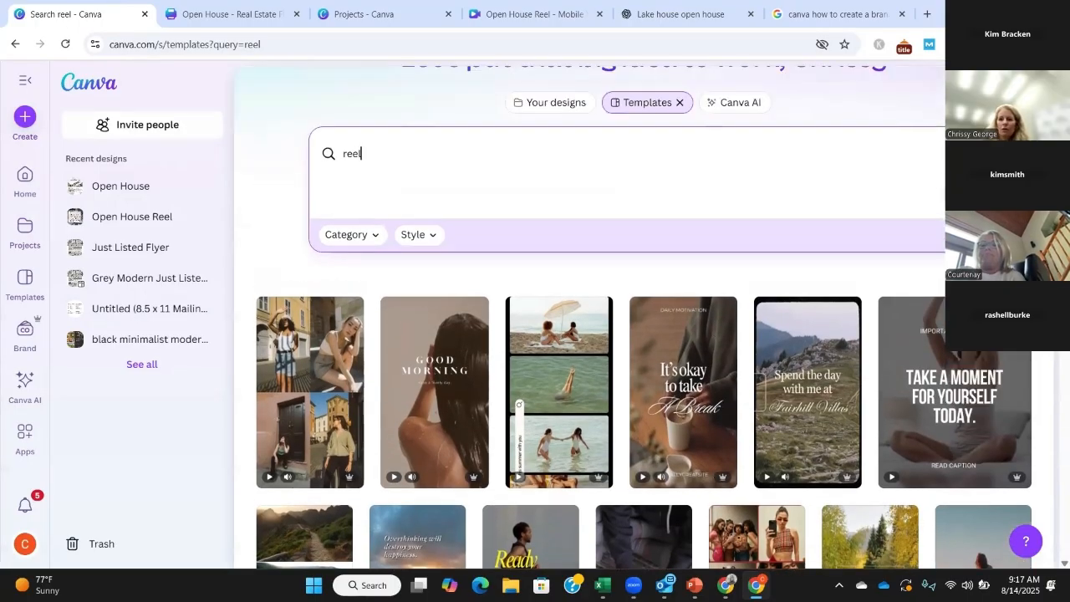
pyautogui.scroll(-2, 401, 175)
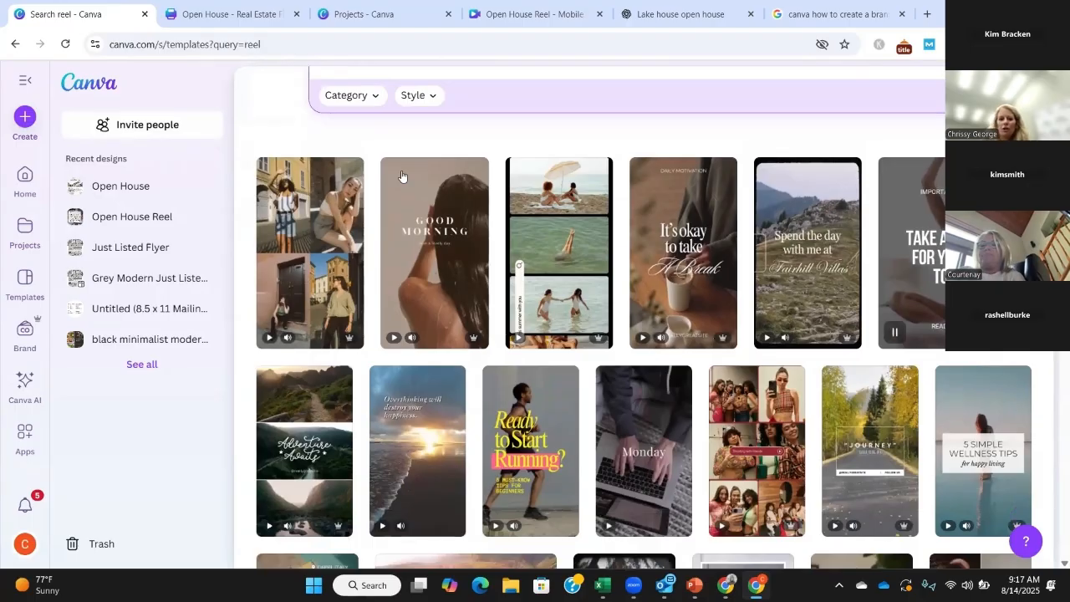
pyautogui.moveTo(301, 426)
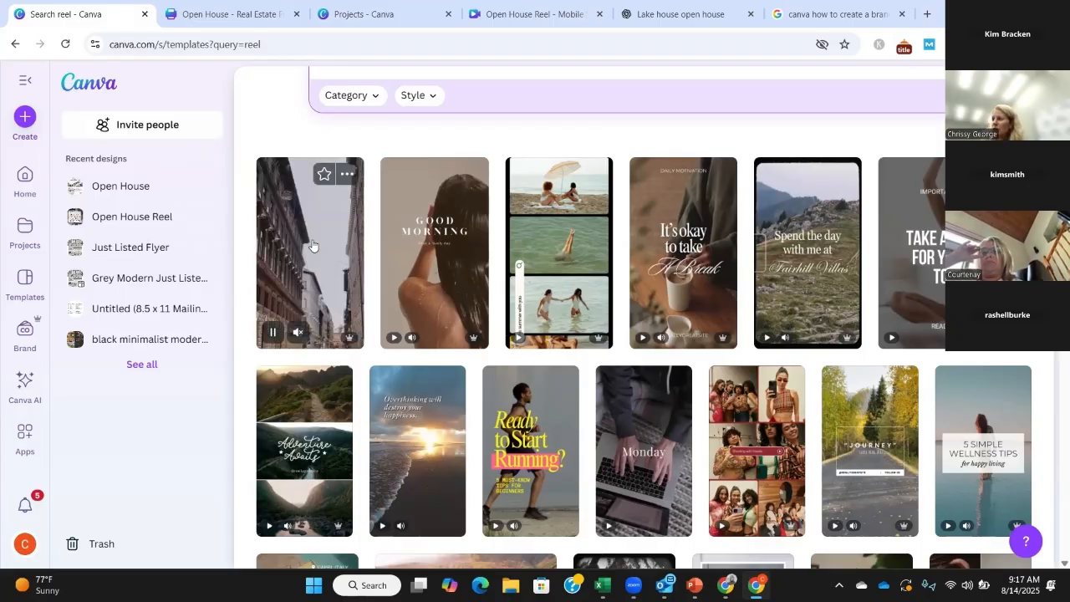
pyautogui.moveTo(433, 240)
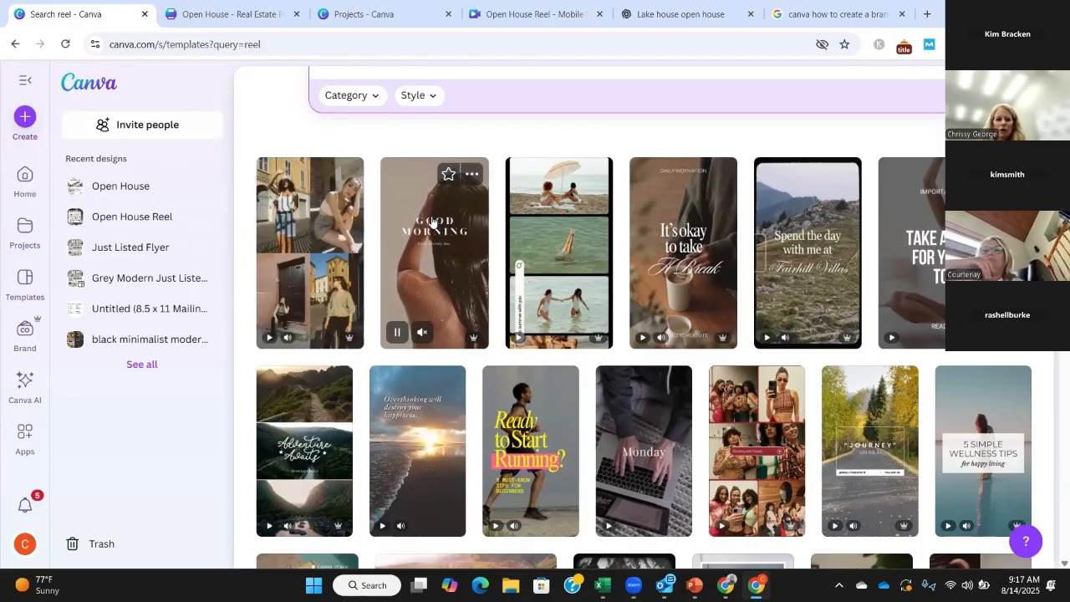
pyautogui.moveTo(552, 241)
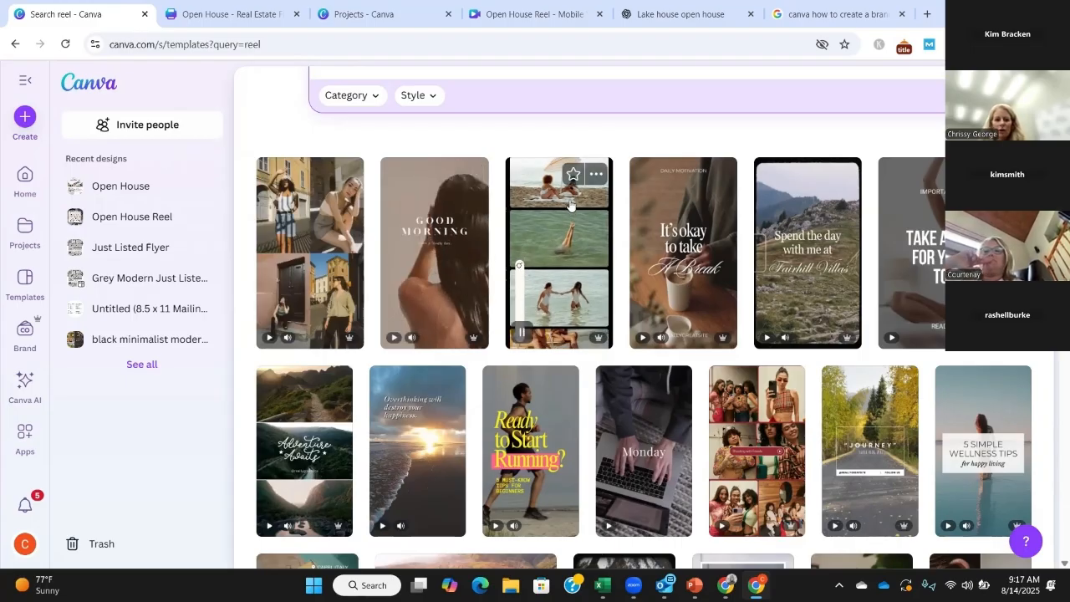
pyautogui.scroll(-1, 563, 247)
pyautogui.scroll(2, 563, 248)
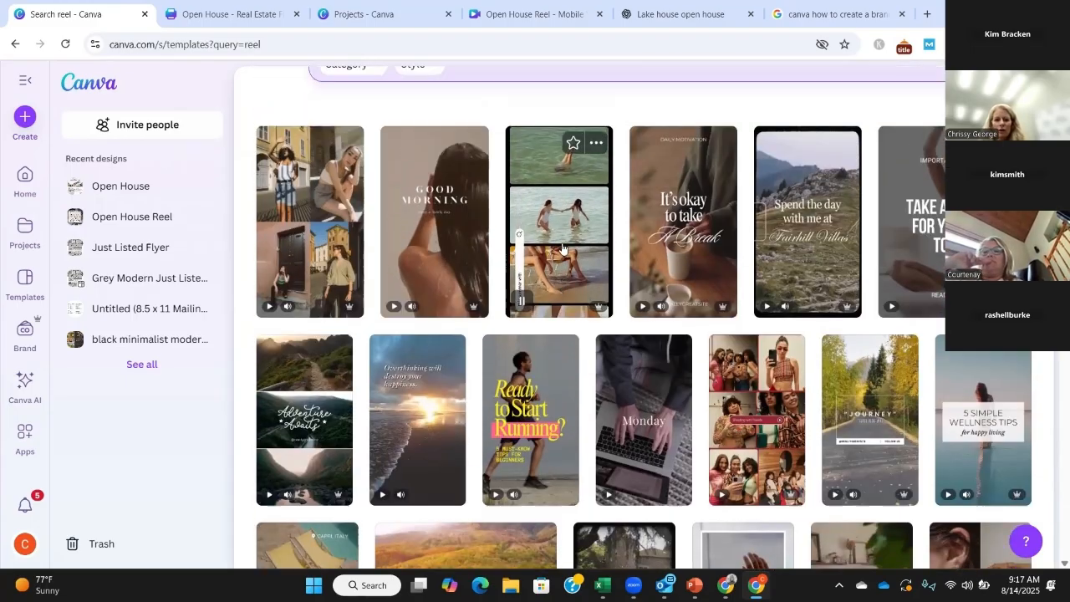
pyautogui.moveTo(650, 316)
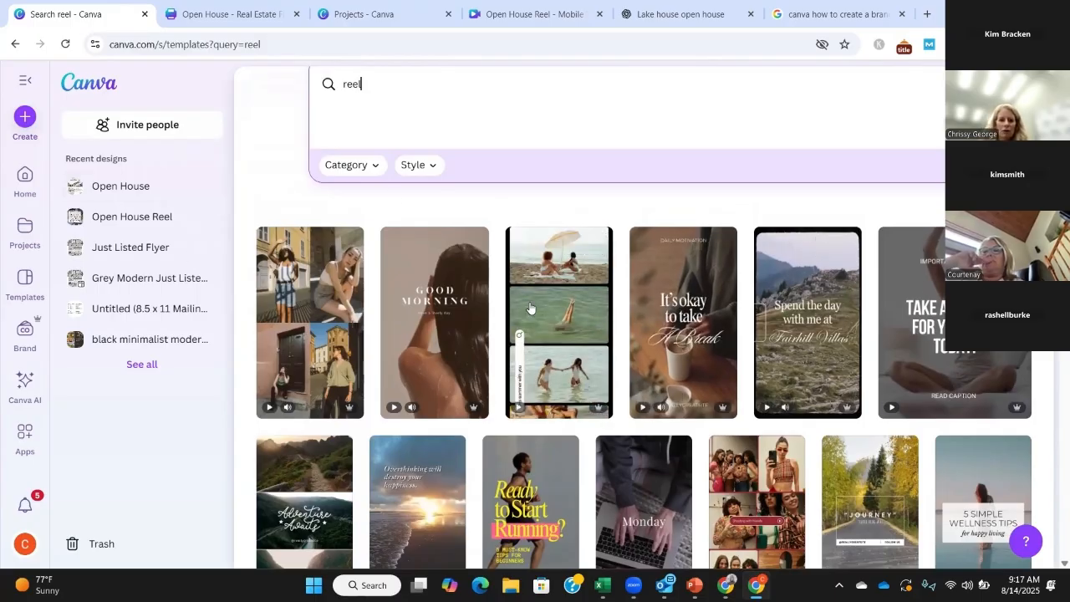
# Step: Preview the "Beige Gray Elegant Serif Euro Summer Instagram Reel" template and look through its similar designs
pyautogui.click(317, 289)
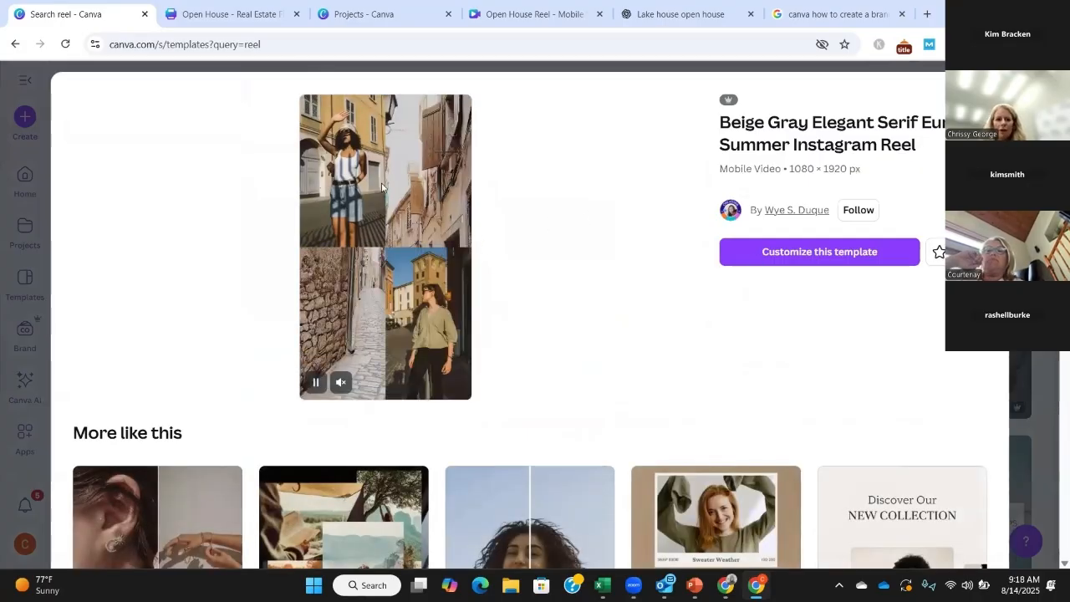
pyautogui.scroll(-2, 544, 346)
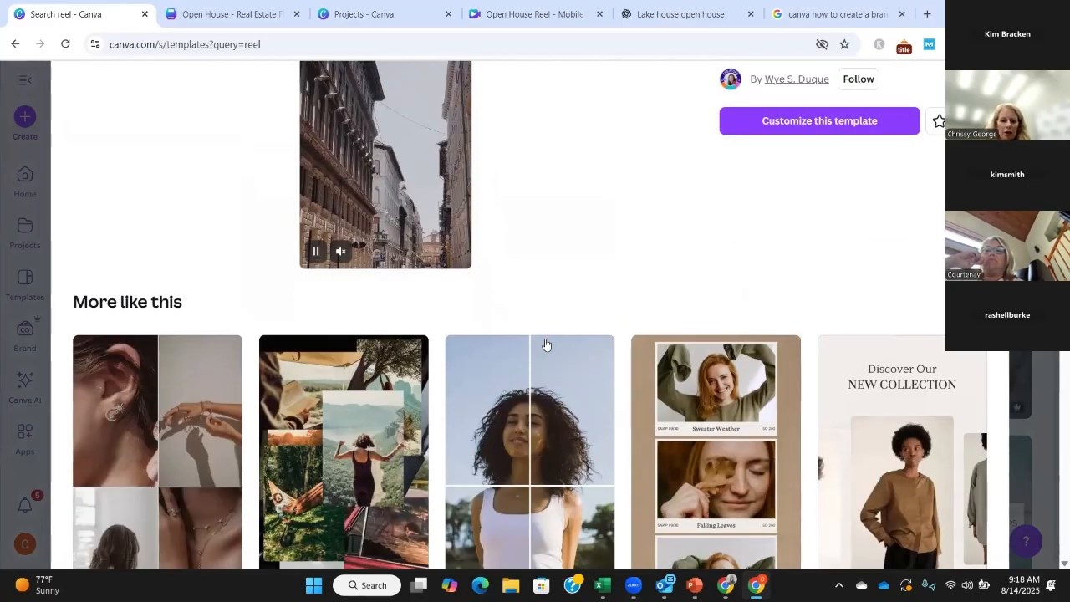
pyautogui.scroll(-2, 546, 344)
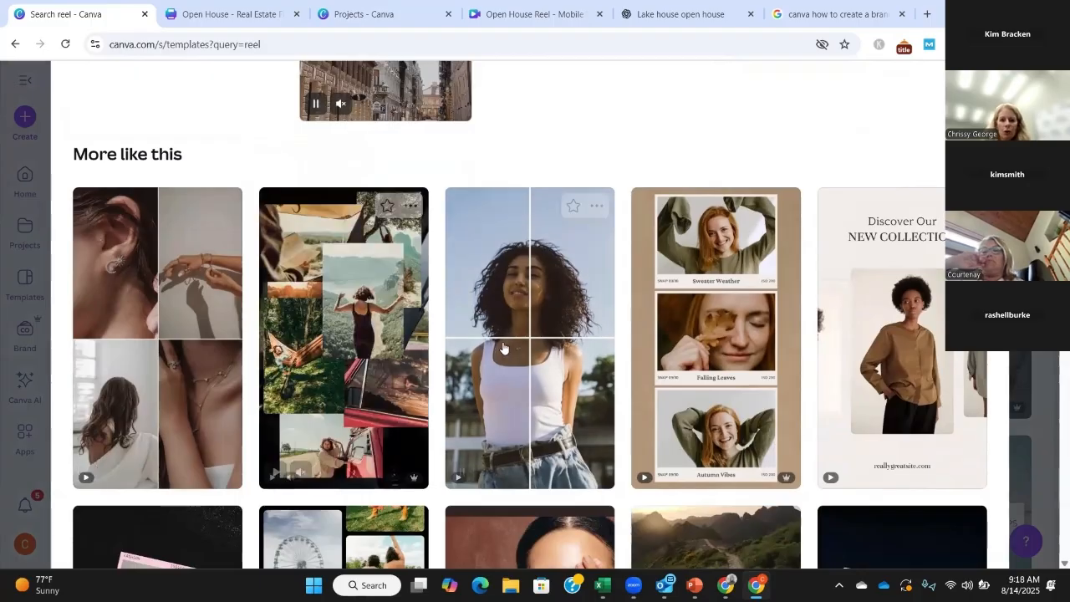
pyautogui.scroll(4, 617, 335)
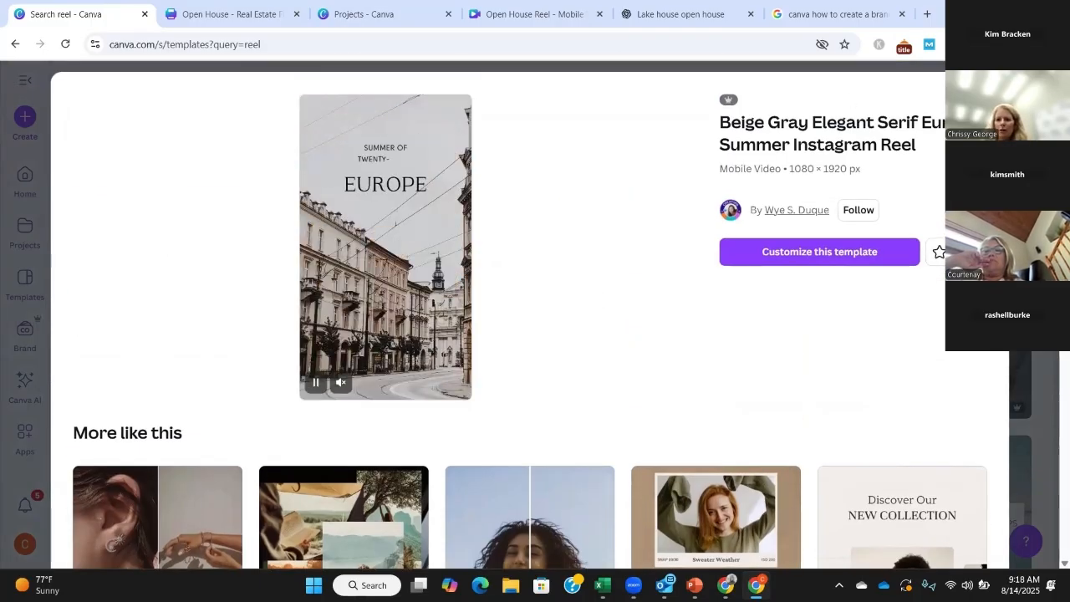
pyautogui.press('Escape')
# Step: Preview the "Brown Coffee Motivational Instagram Reel" template and its similar designs, then return to the results
pyautogui.click(686, 318)
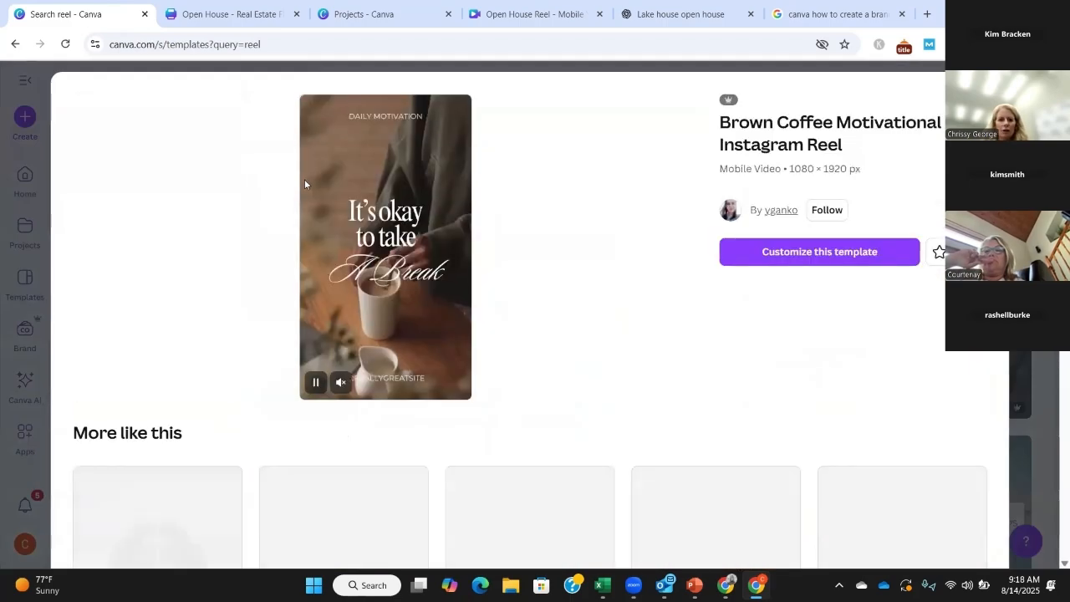
pyautogui.scroll(-3, 161, 420)
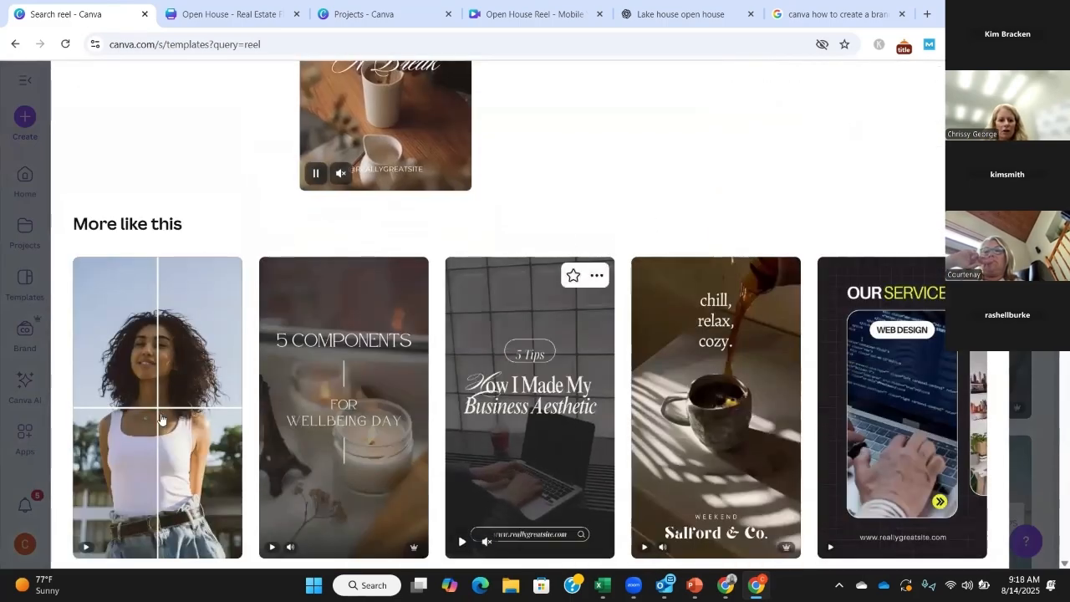
pyautogui.scroll(2, 685, 228)
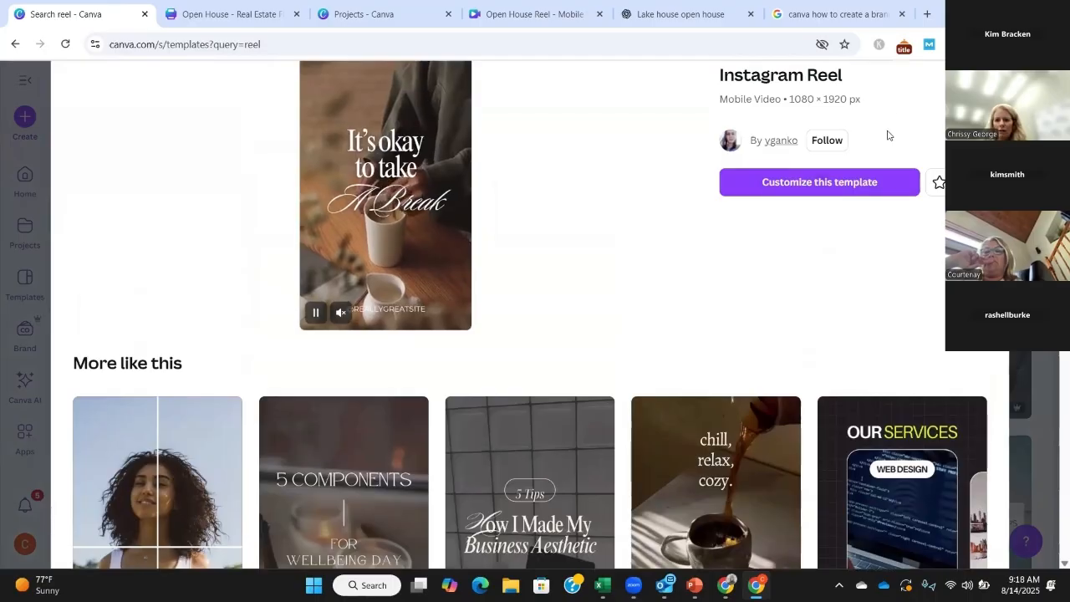
pyautogui.scroll(1, 888, 135)
pyautogui.press('Escape')
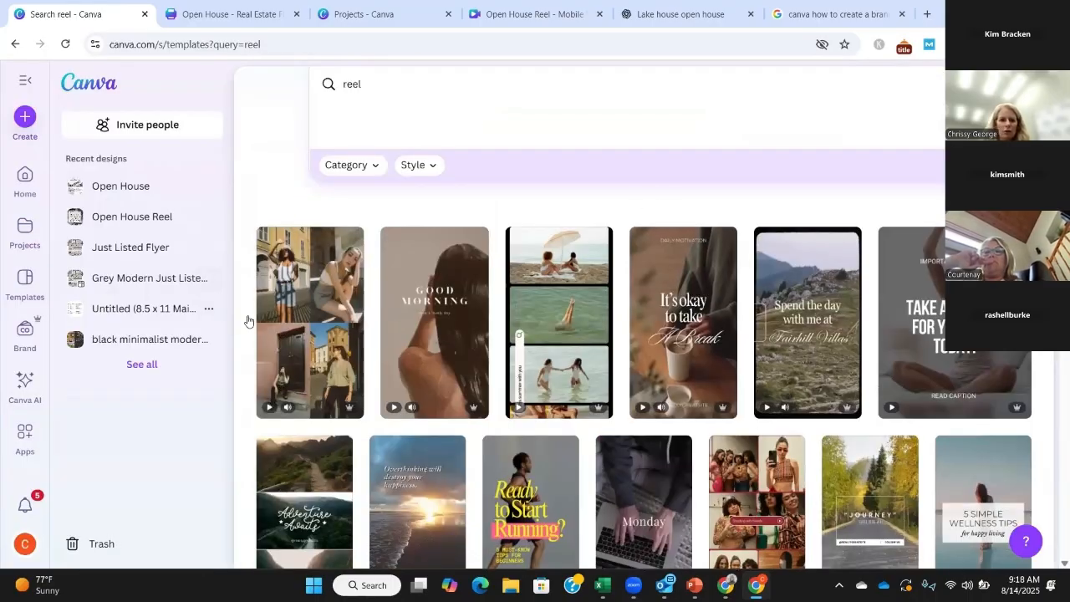
# Step: Open the "Beige Gray Elegant Serif Euro Summer Instagram Reel" template for customizing and play it through
pyautogui.click(293, 283)
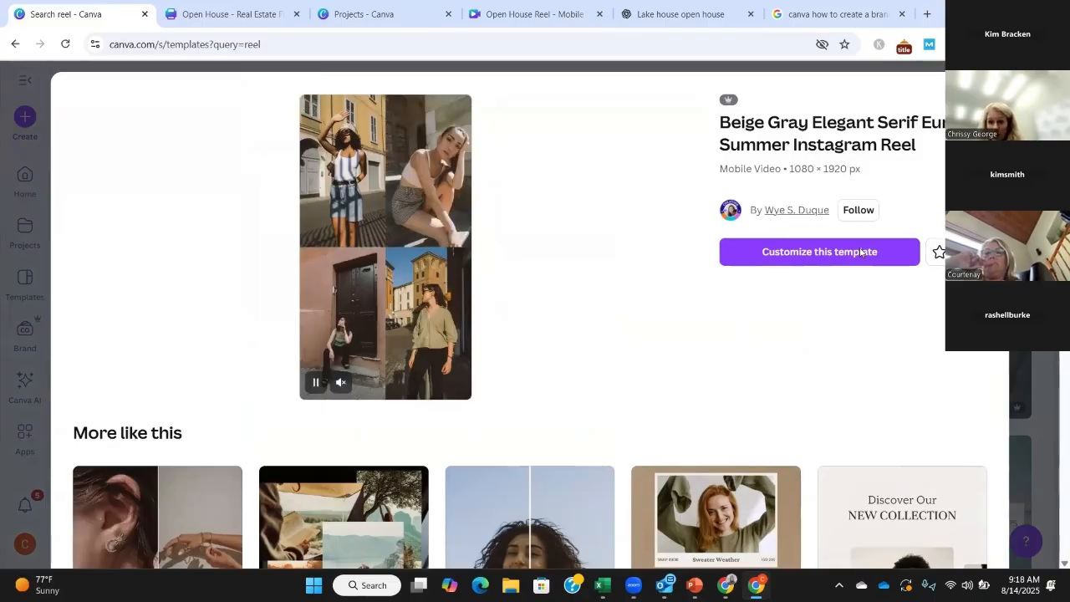
pyautogui.click(749, 264)
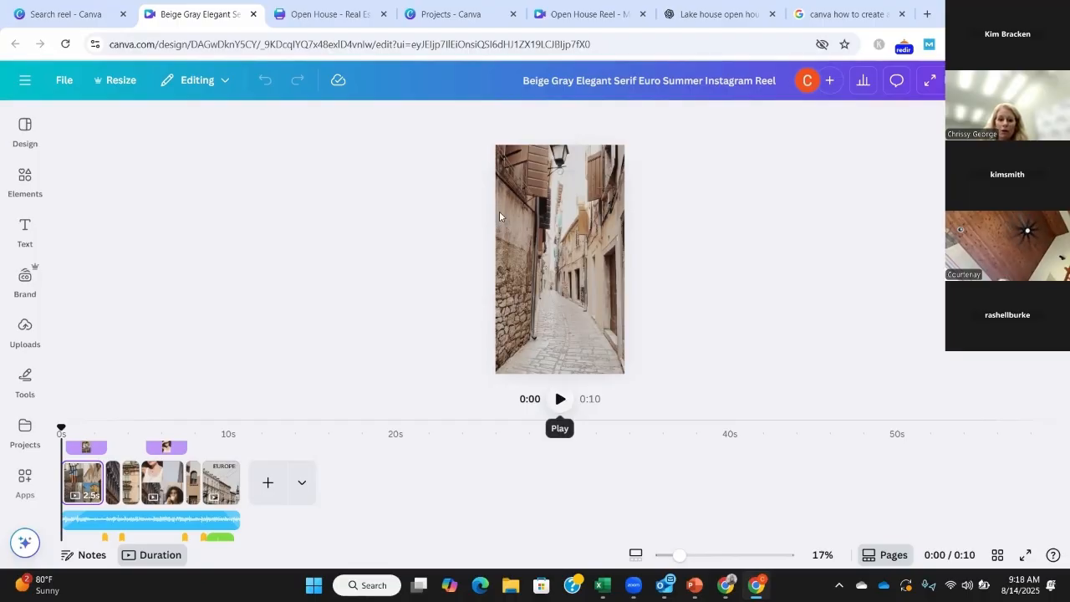
pyautogui.click(560, 399)
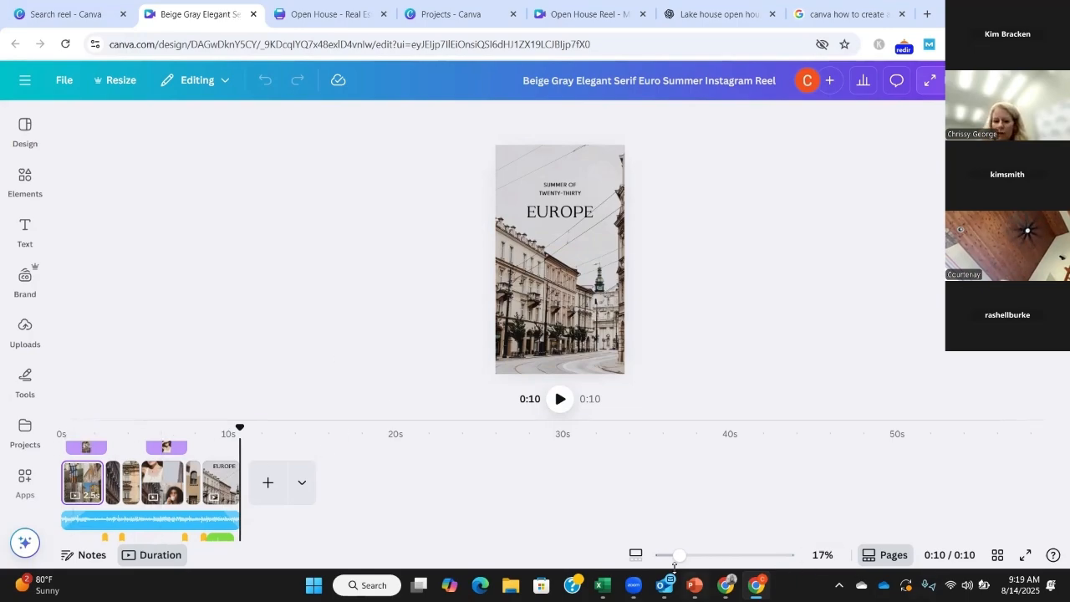
# Step: Expand the timeline to examine the layered image clips on the first page and scrub through the reel back to the start
pyautogui.moveTo(712, 562); pyautogui.dragTo(665, 558)
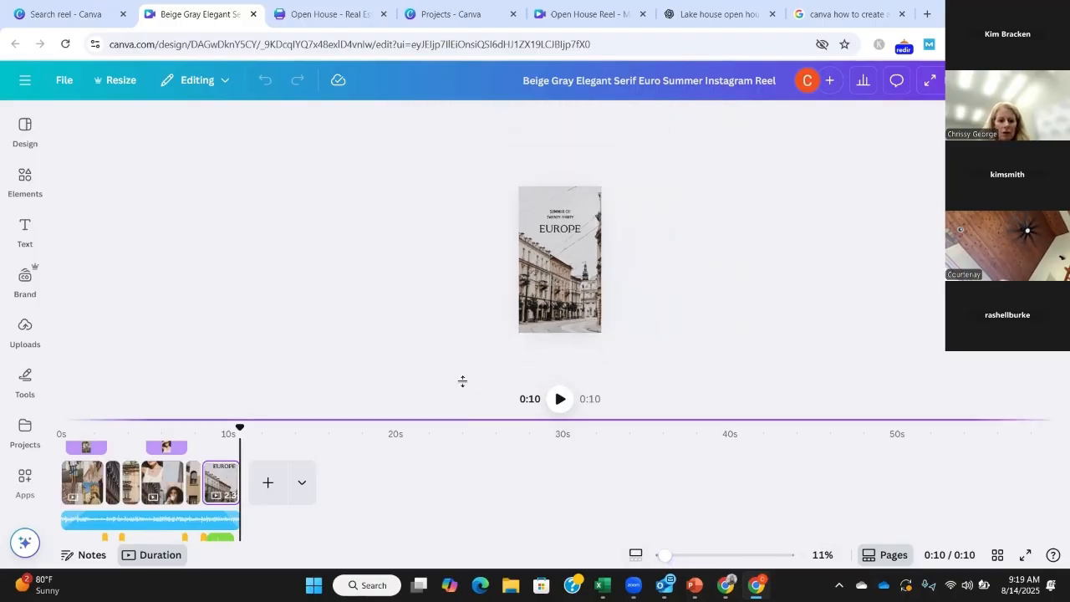
pyautogui.moveTo(462, 382); pyautogui.dragTo(452, 163)
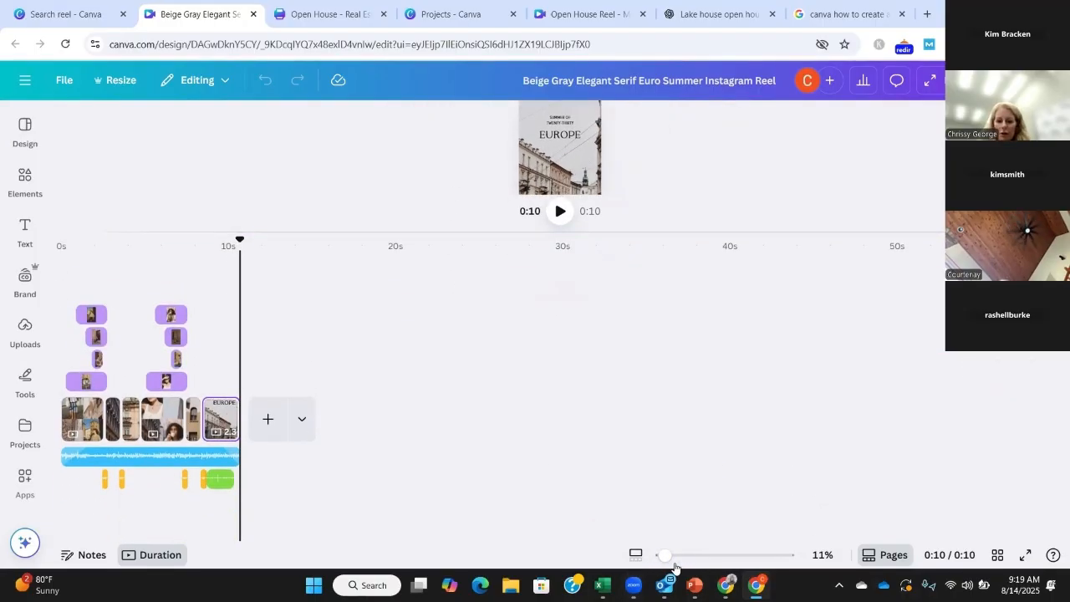
pyautogui.moveTo(669, 555); pyautogui.dragTo(710, 555)
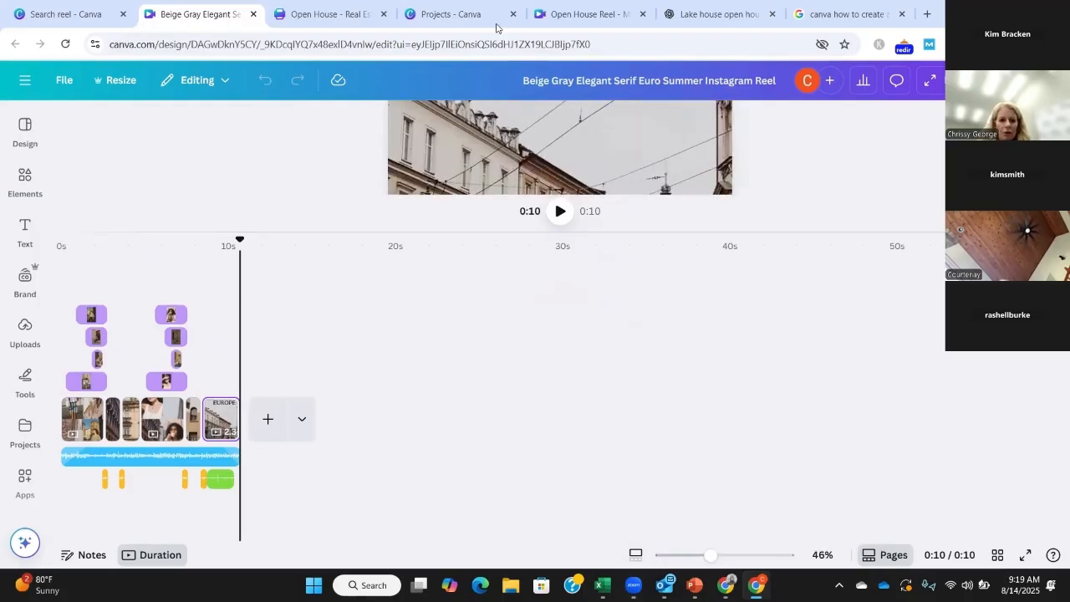
pyautogui.click(87, 314)
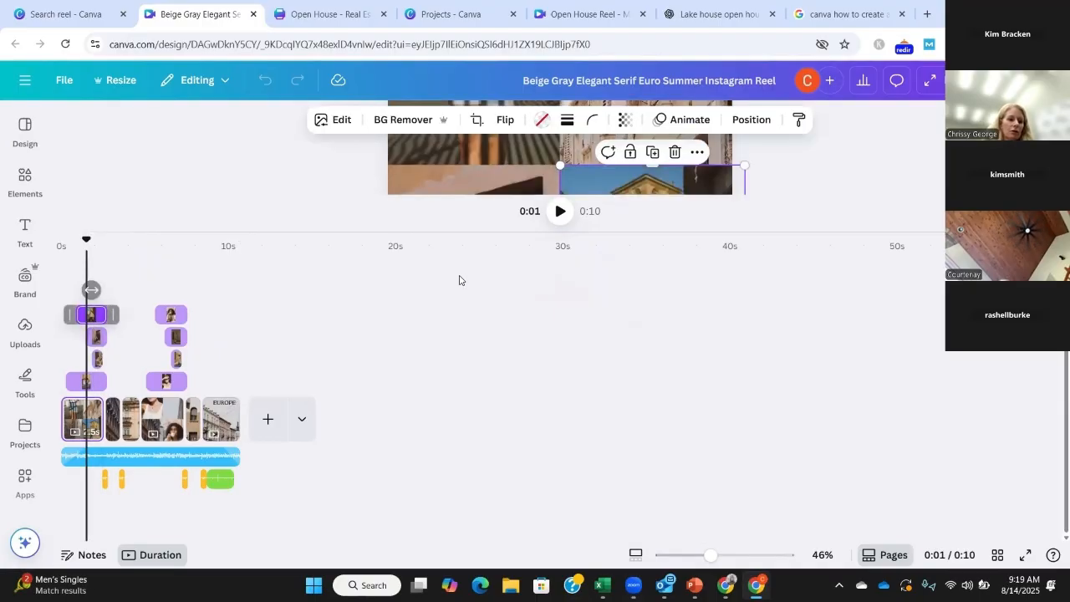
pyautogui.click(98, 338)
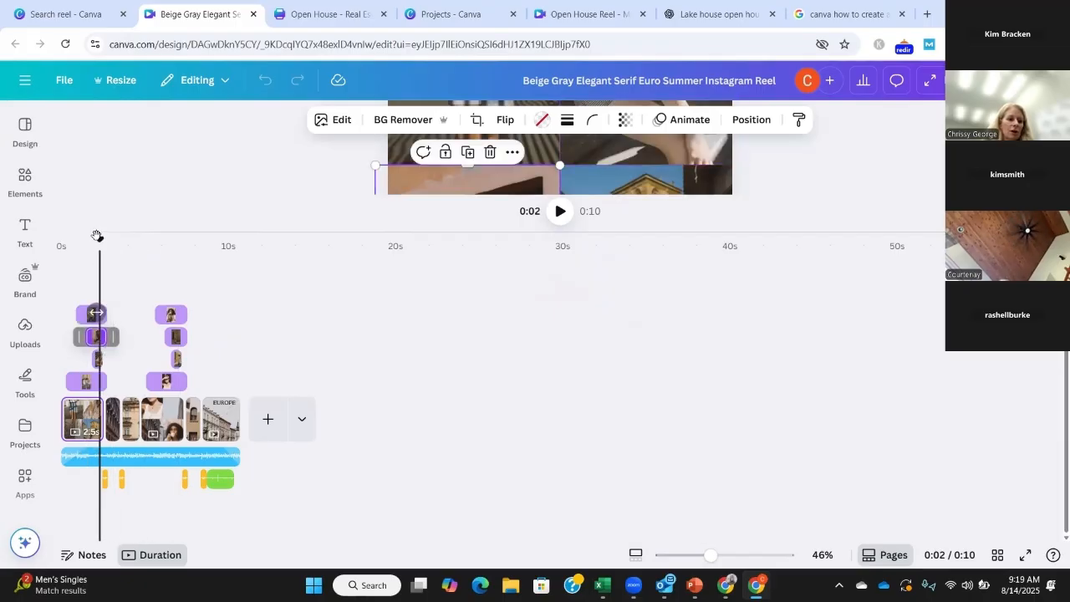
pyautogui.moveTo(99, 240); pyautogui.dragTo(365, 252)
pyautogui.moveTo(433, 257); pyautogui.dragTo(40, 248)
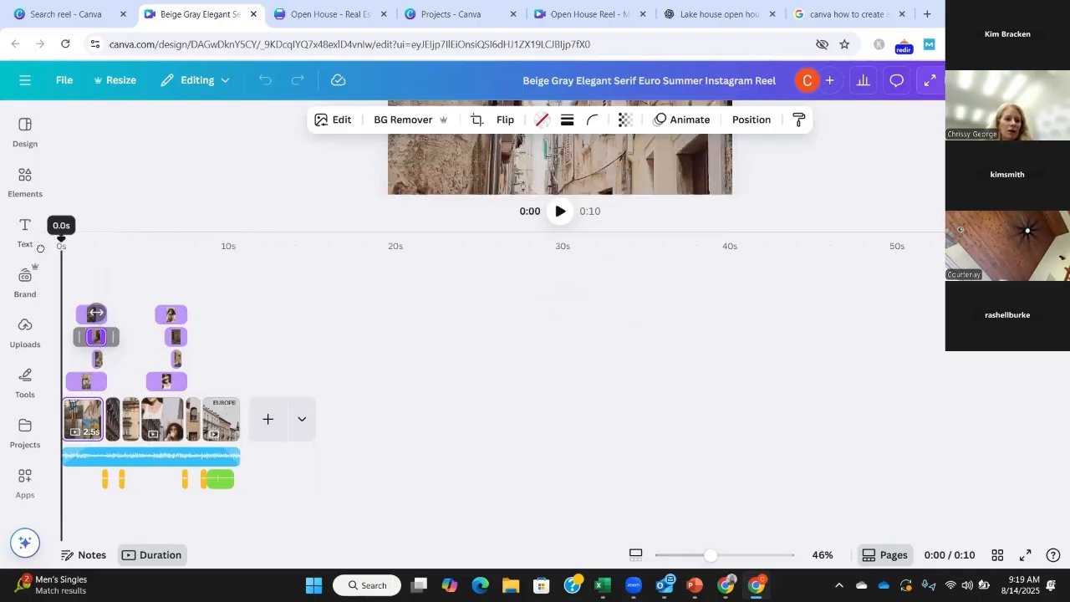
pyautogui.click(28, 235)
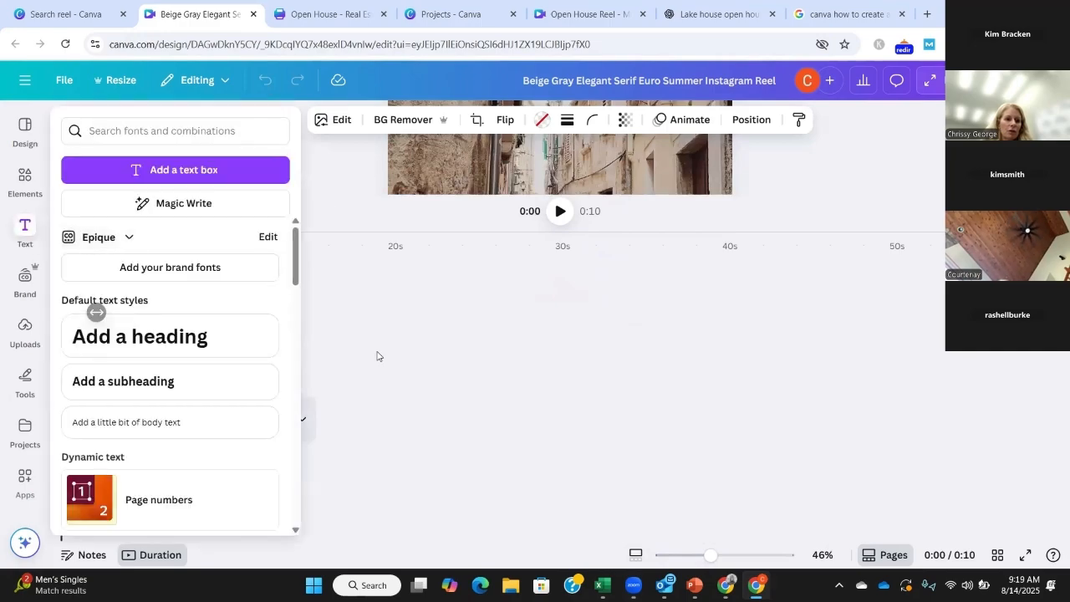
pyautogui.click(377, 357)
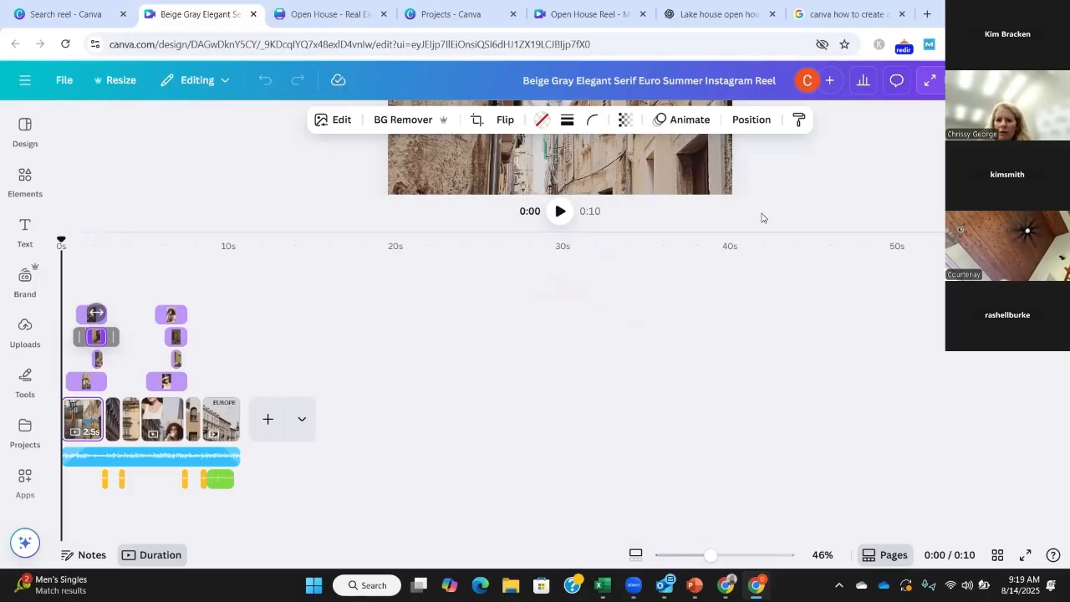
# Step: Place the uploaded Epique Realty "FOR SALE" banner over the first page's alley photo, trim its upper edge and extend it to the page's full width
pyautogui.moveTo(763, 226); pyautogui.dragTo(790, 436)
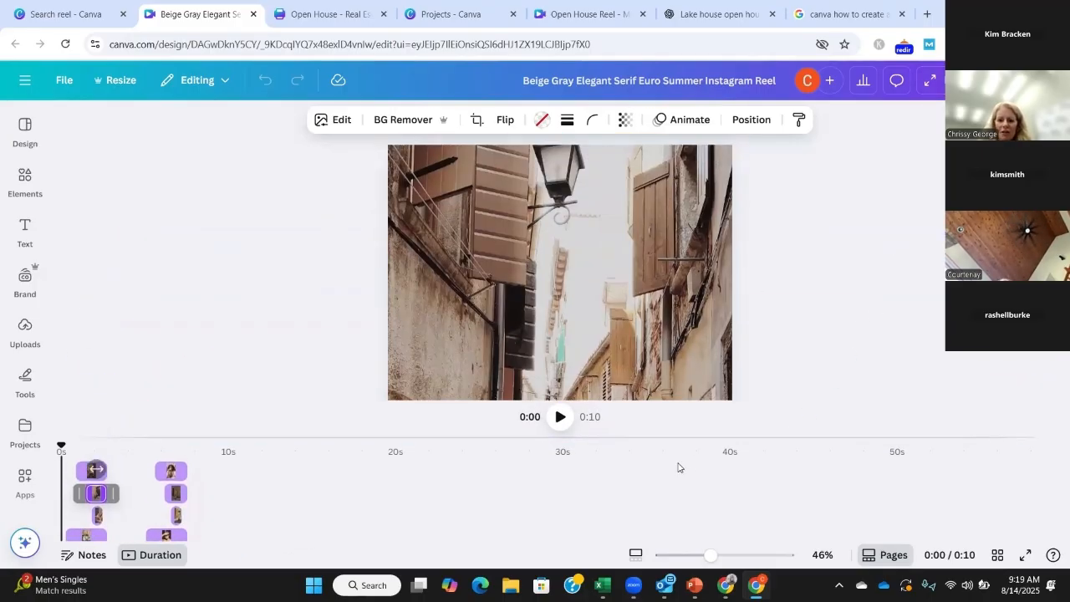
pyautogui.moveTo(662, 434); pyautogui.dragTo(676, 550)
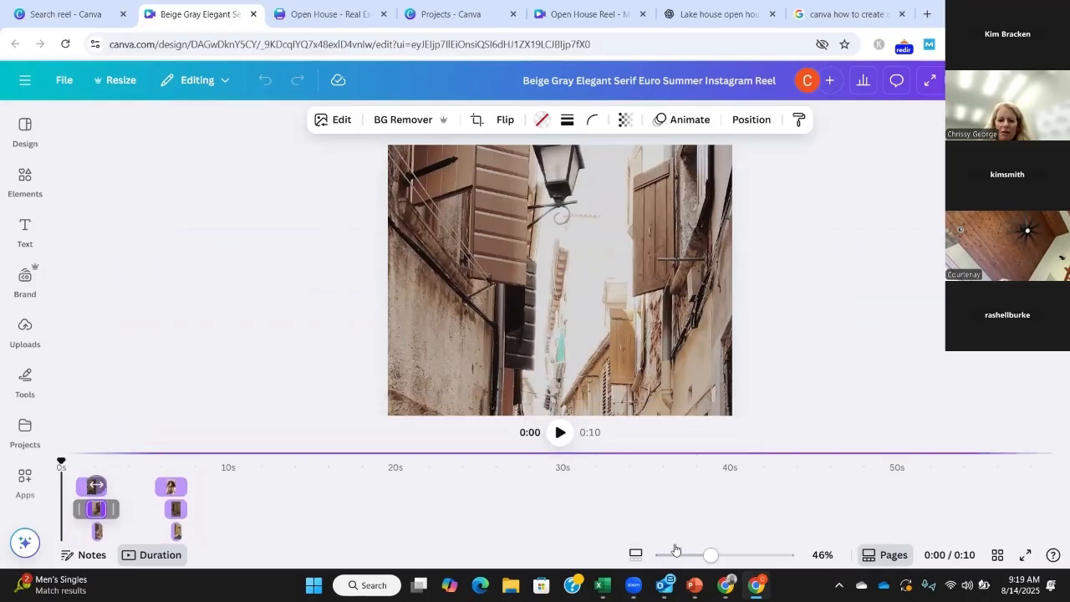
pyautogui.click(513, 240)
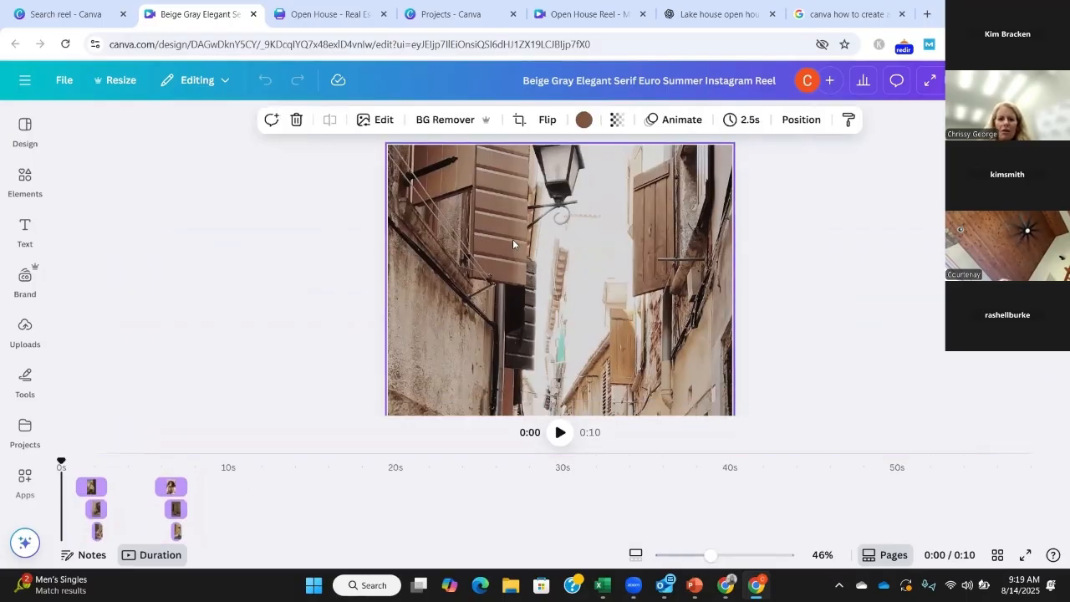
pyautogui.click(24, 329)
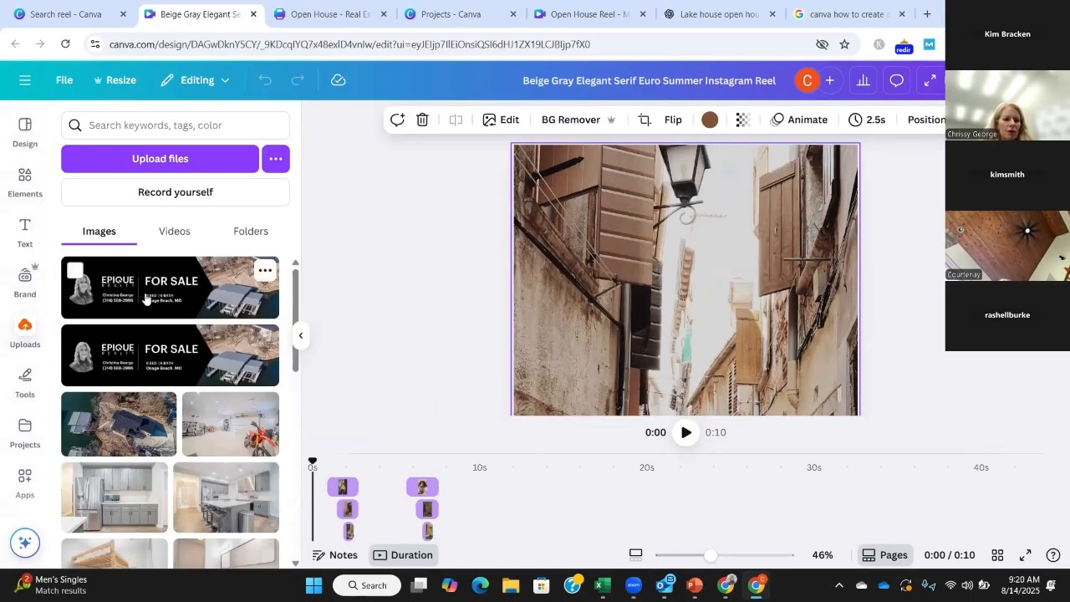
pyautogui.moveTo(156, 296); pyautogui.dragTo(629, 255)
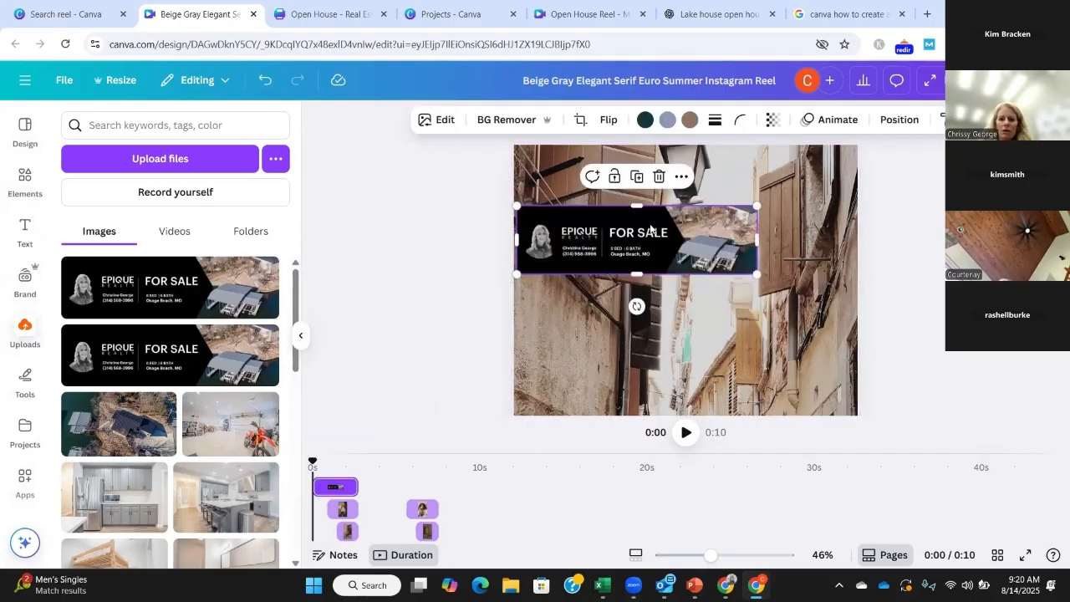
pyautogui.moveTo(639, 206); pyautogui.dragTo(676, 238)
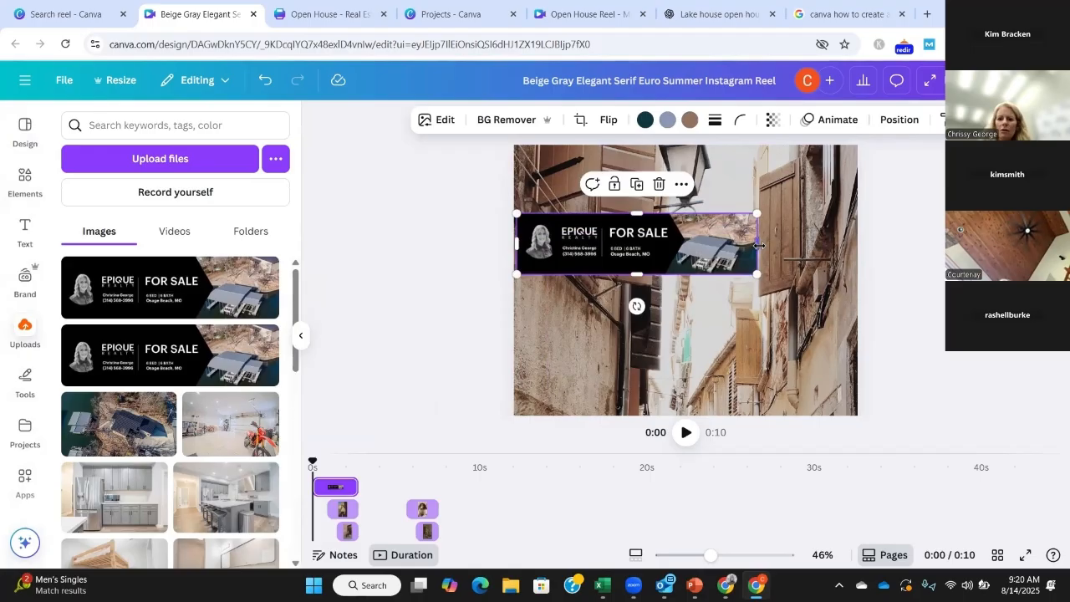
pyautogui.moveTo(759, 244); pyautogui.dragTo(859, 231)
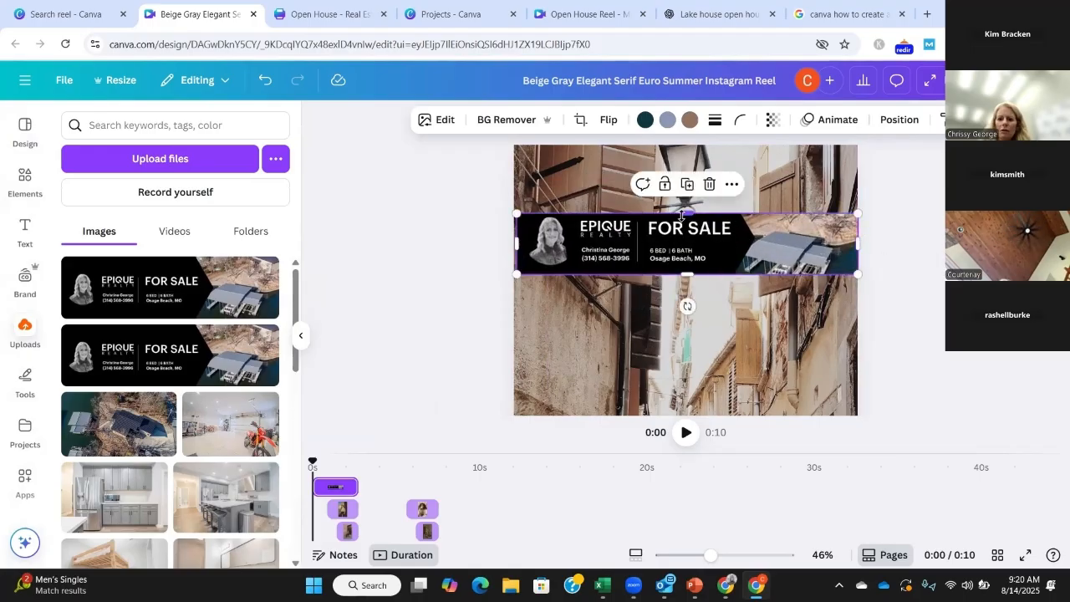
# Step: Stretch the "FOR SALE" banner to the first page's upper edge, then remove it from the page
pyautogui.moveTo(685, 202); pyautogui.dragTo(685, 145)
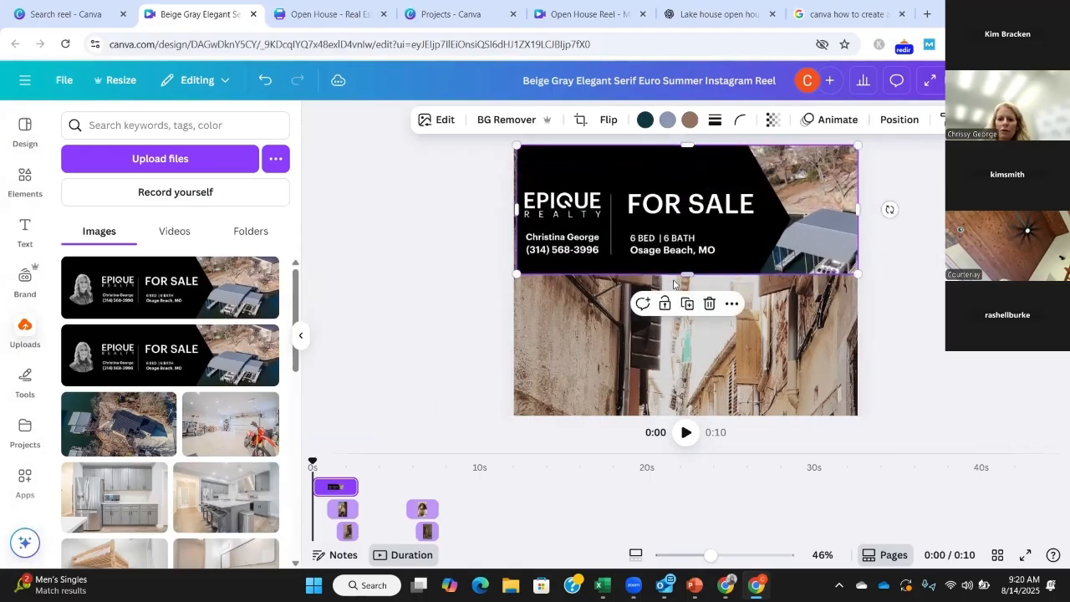
pyautogui.moveTo(688, 276); pyautogui.dragTo(711, 290)
pyautogui.moveTo(705, 198); pyautogui.dragTo(200, 284)
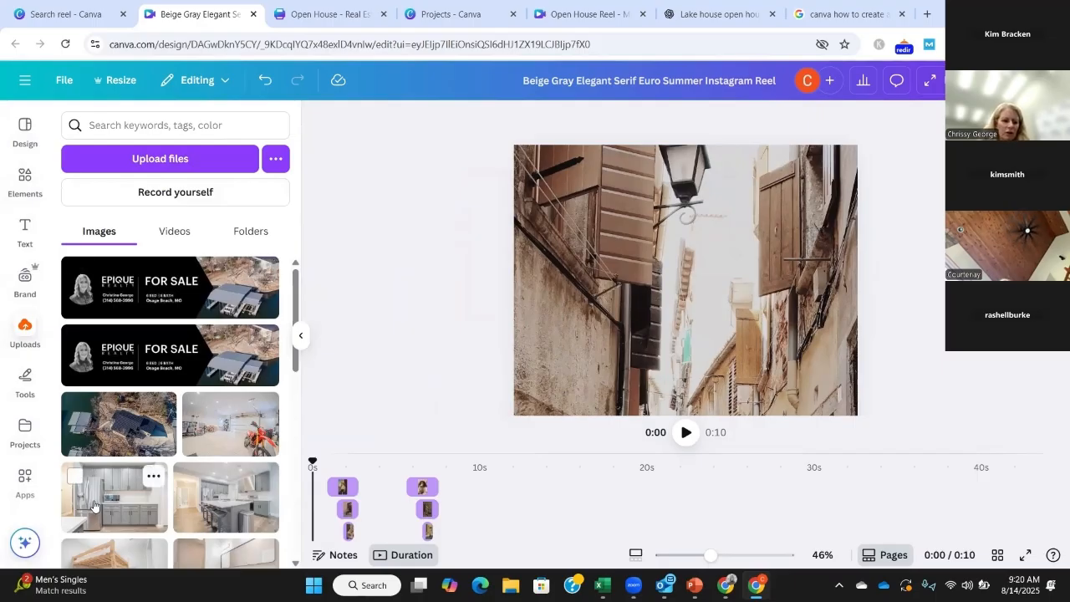
# Step: Place the uploaded aerial photo of the house and docks on the first page and extend it to cover the whole page
pyautogui.scroll(-3, 224, 478)
pyautogui.scroll(2, 224, 478)
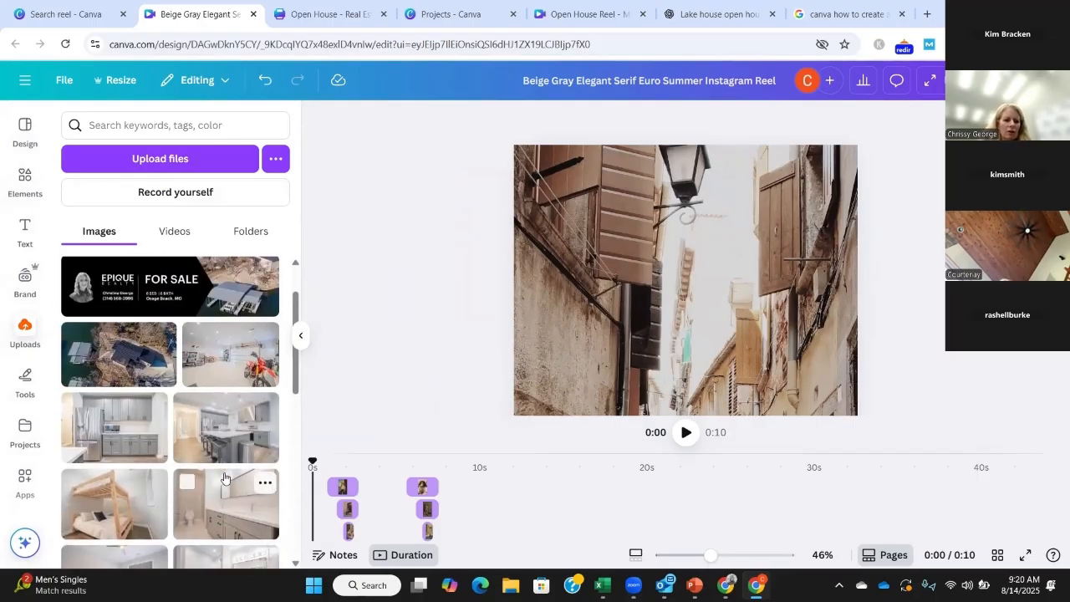
pyautogui.moveTo(130, 368); pyautogui.dragTo(692, 145)
pyautogui.moveTo(579, 242); pyautogui.dragTo(520, 248)
pyautogui.moveTo(805, 241); pyautogui.dragTo(858, 243)
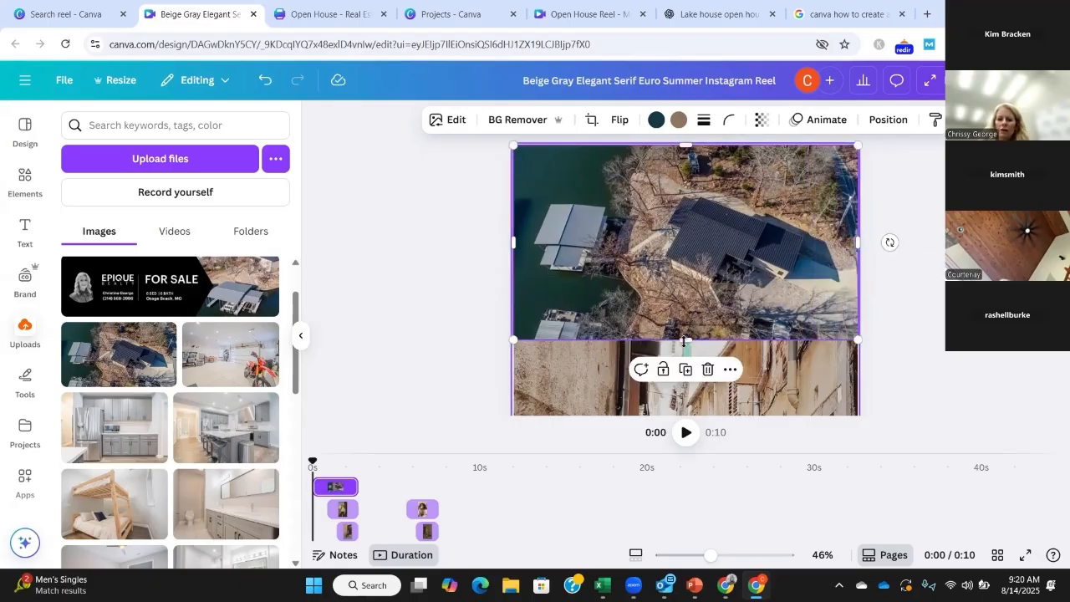
pyautogui.moveTo(688, 343); pyautogui.dragTo(686, 413)
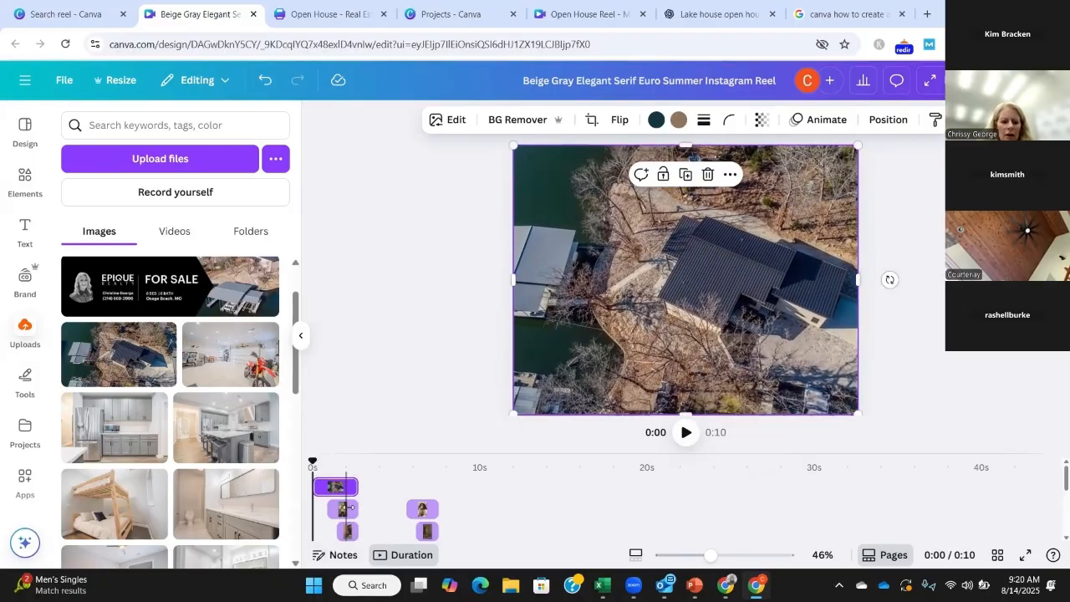
# Step: Go to page 4 of the reel and replace the woman's portrait with the uploaded kitchen island photo
pyautogui.click(349, 509)
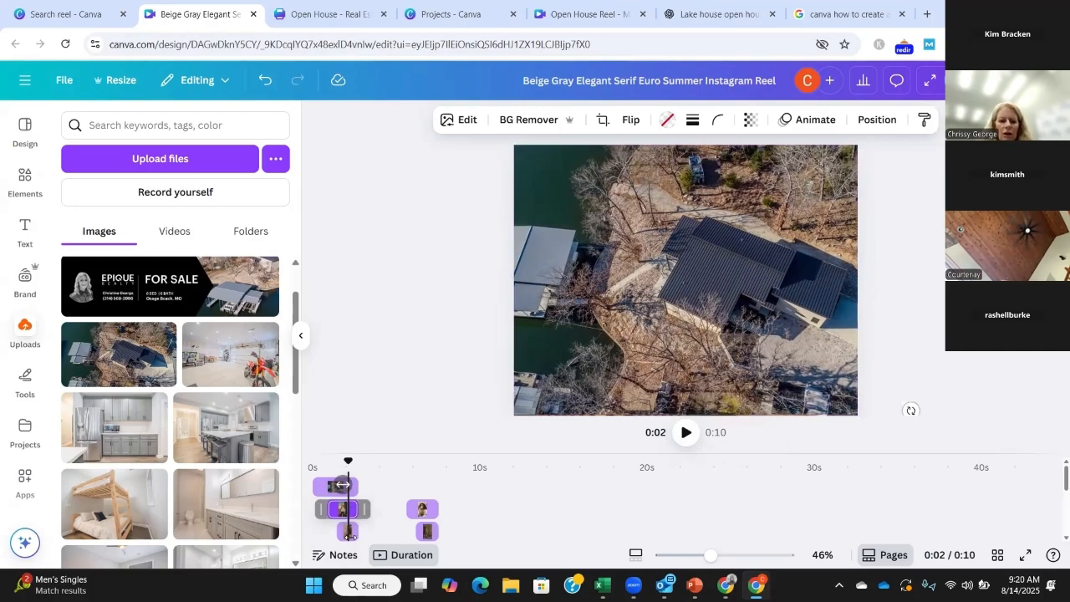
pyautogui.scroll(-2, 539, 470)
pyautogui.scroll(1, 540, 470)
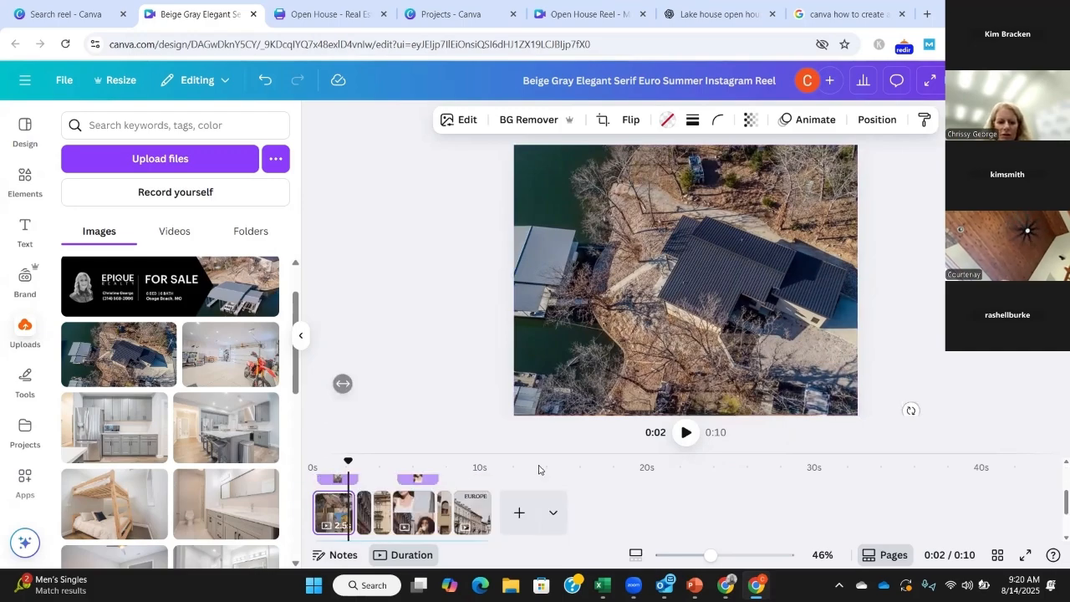
pyautogui.scroll(-1, 540, 470)
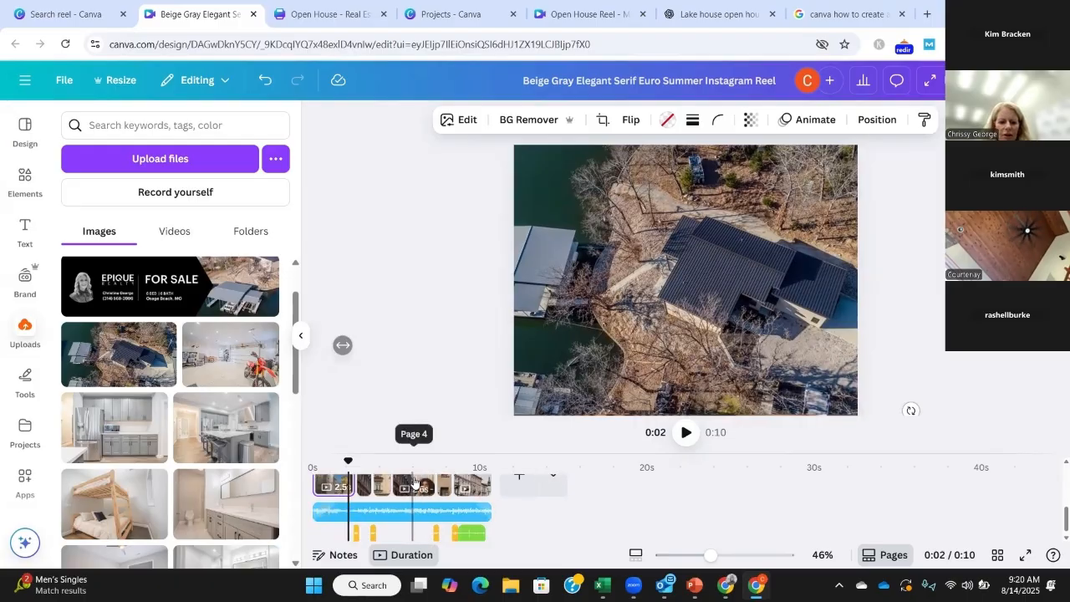
pyautogui.click(418, 481)
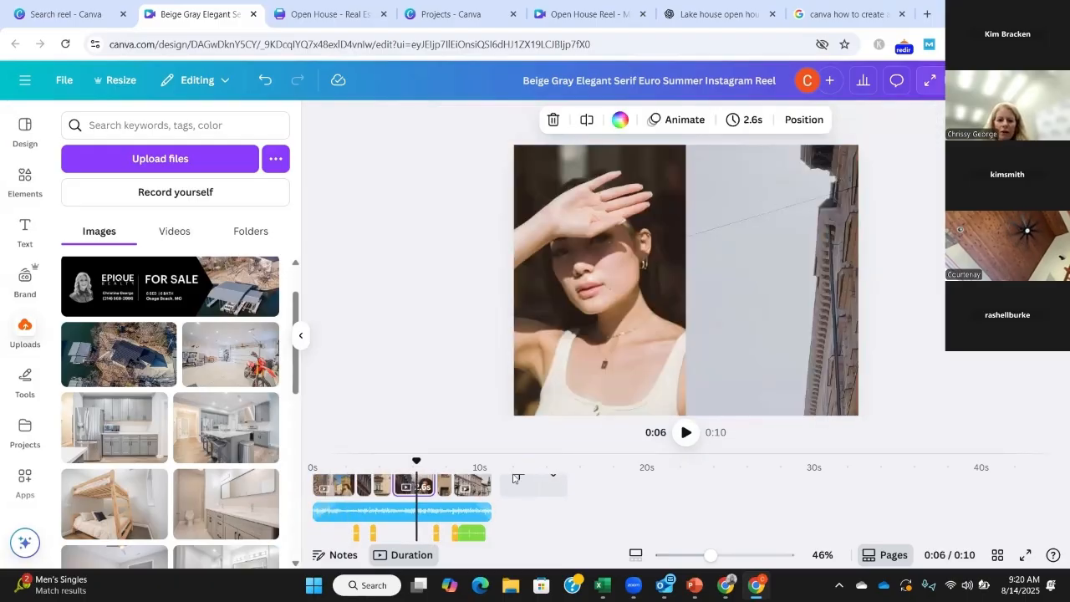
pyautogui.moveTo(410, 488); pyautogui.dragTo(370, 508)
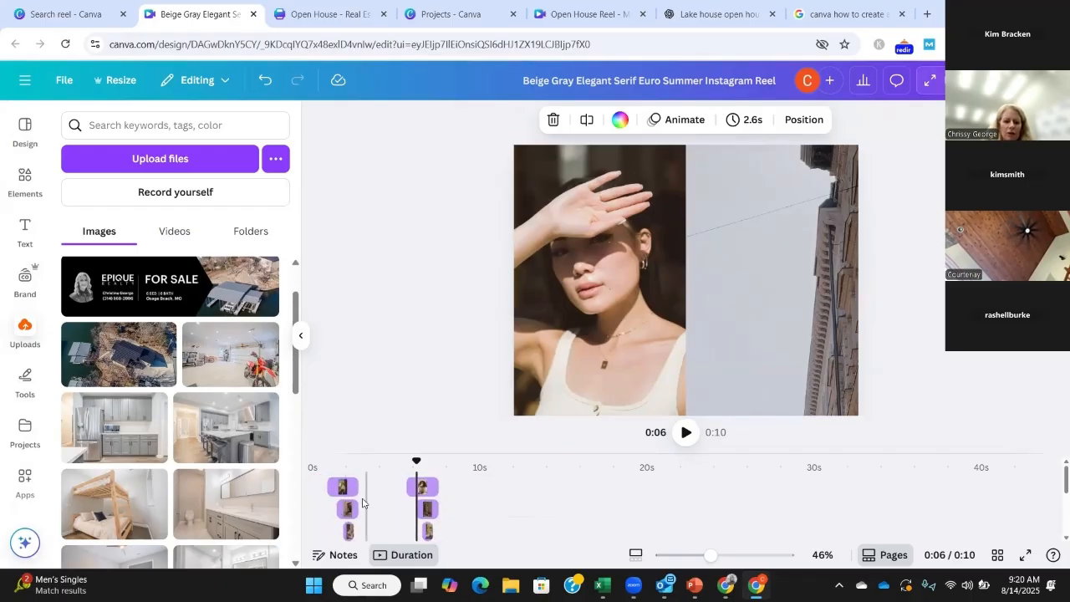
pyautogui.click(622, 268)
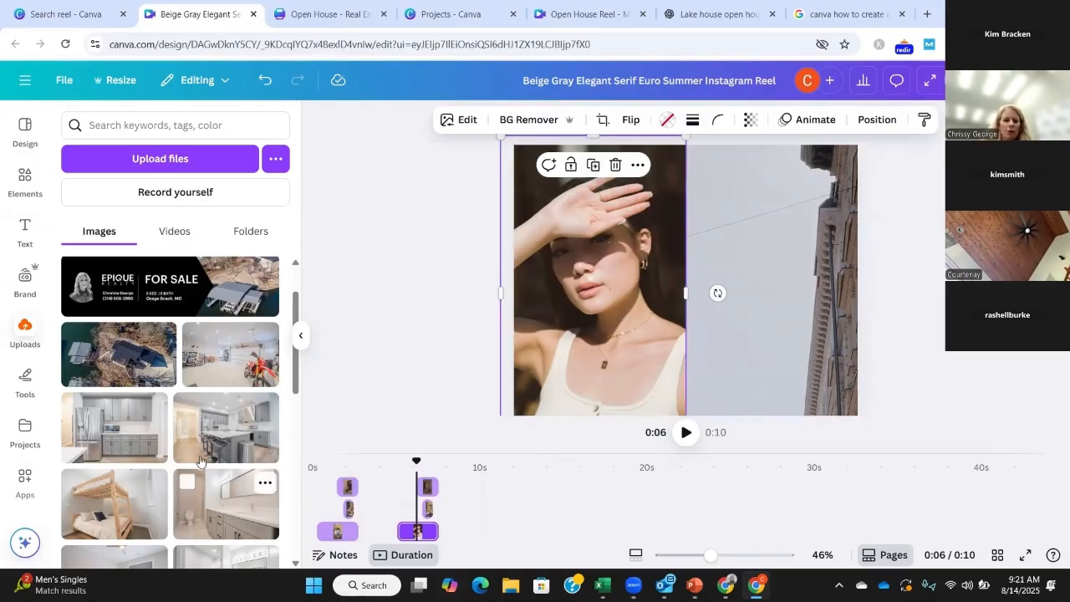
pyautogui.moveTo(224, 425); pyautogui.dragTo(586, 243)
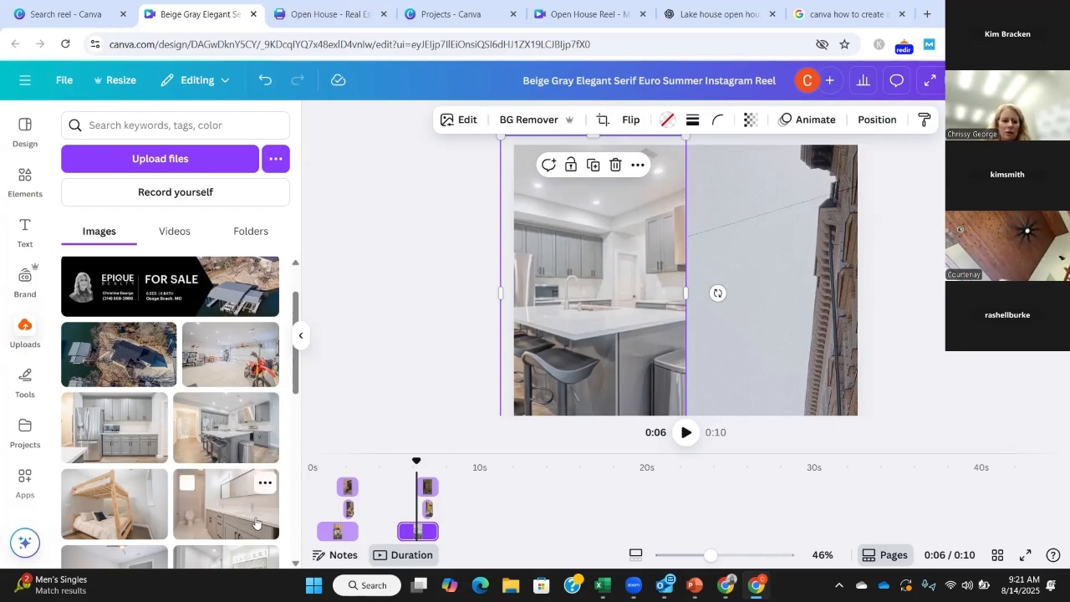
# Step: Place the uploaded bathroom vanity photo beside the kitchen photo on page 4 and fit it over the sky and building picture
pyautogui.moveTo(243, 525); pyautogui.dragTo(779, 241)
pyautogui.moveTo(788, 170); pyautogui.dragTo(786, 144)
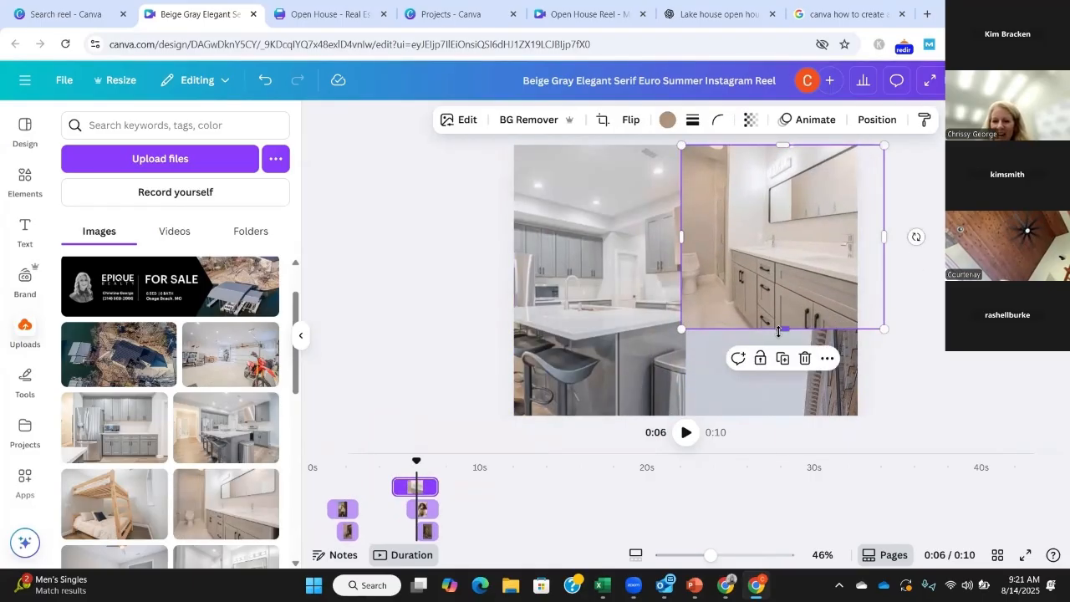
pyautogui.moveTo(780, 328); pyautogui.dragTo(773, 433)
pyautogui.moveTo(885, 283); pyautogui.dragTo(858, 286)
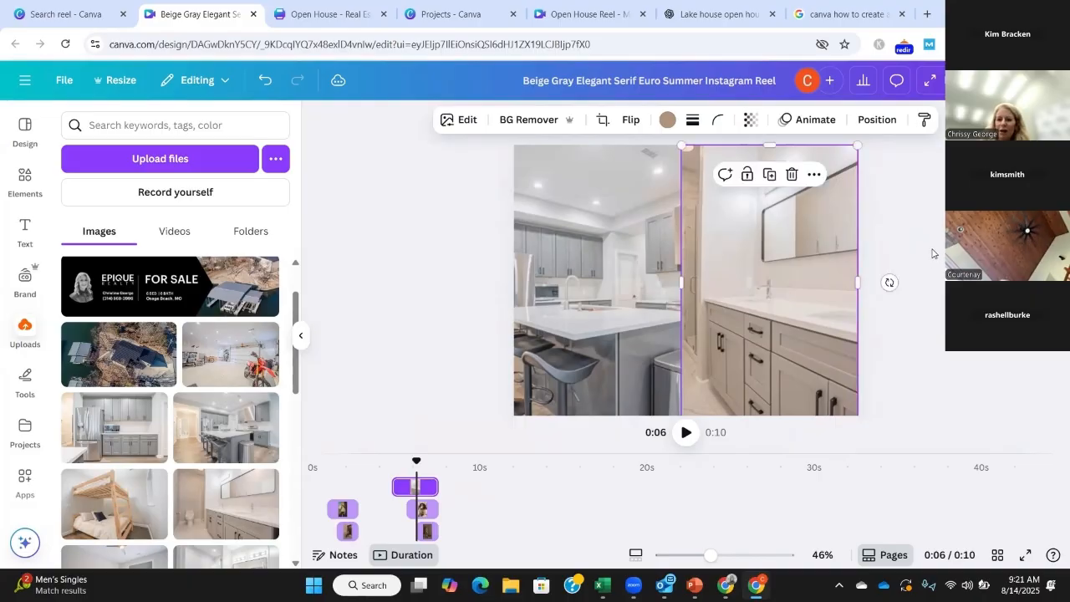
pyautogui.click(875, 283)
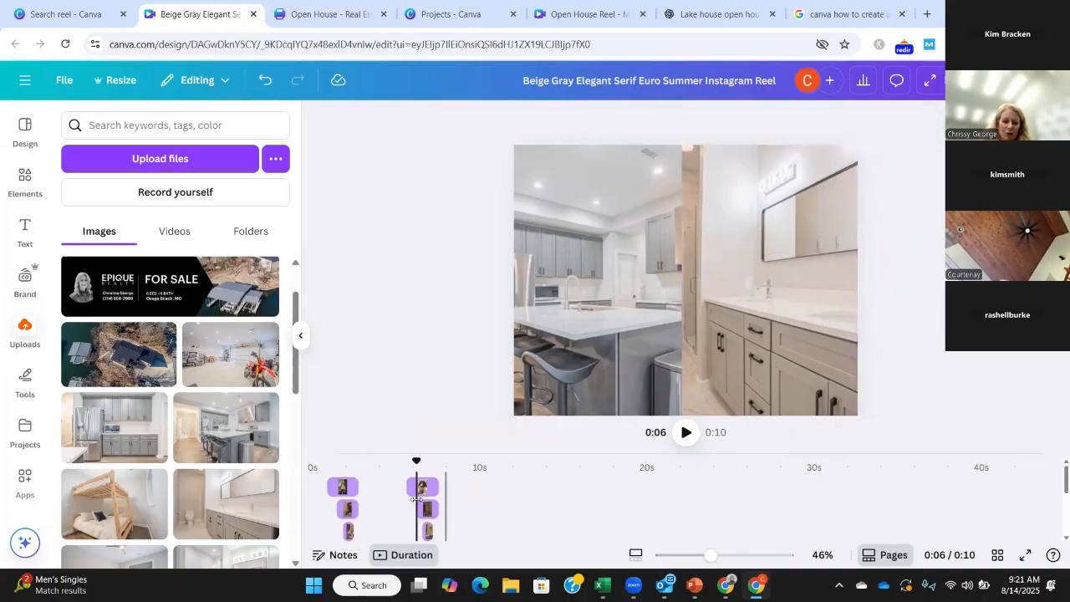
# Step: Place the uploaded photo of the glass shower and vanity behind the text on page 6 and extend it to fill the page
pyautogui.scroll(-1, 485, 500)
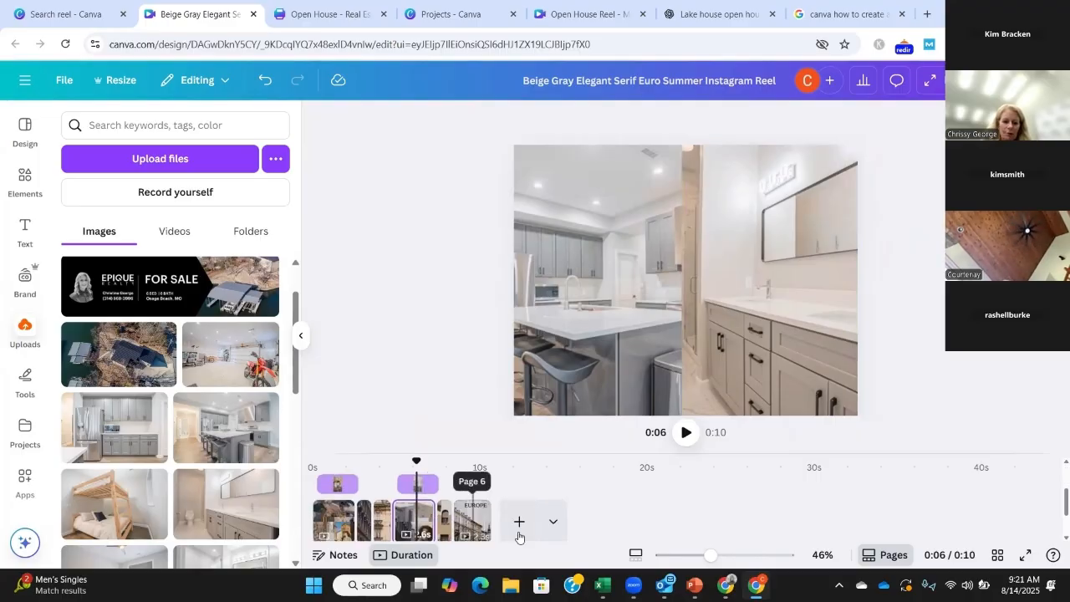
pyautogui.click(478, 525)
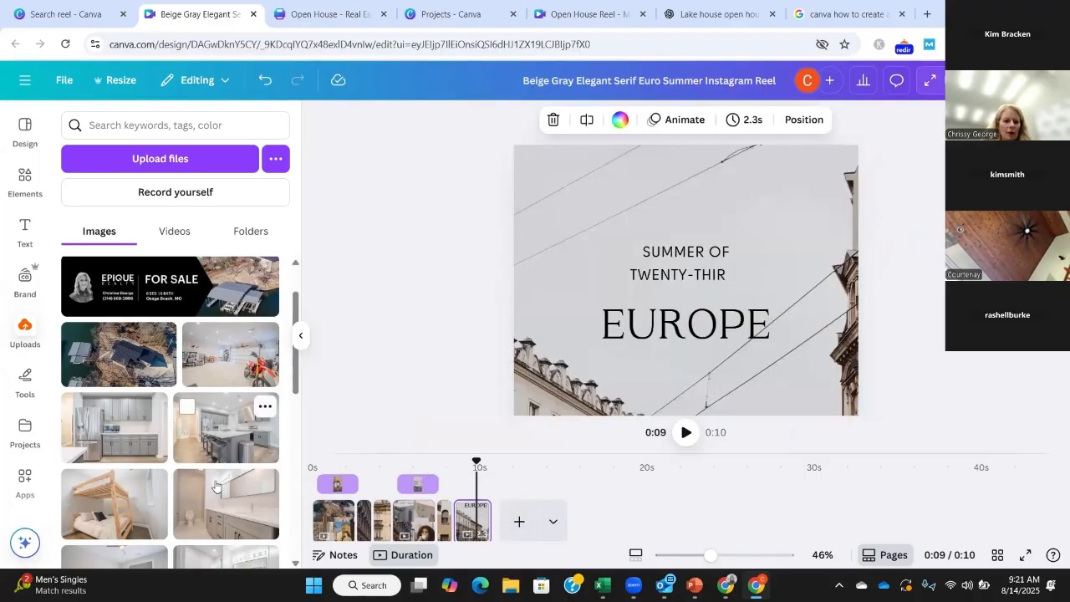
pyautogui.scroll(-1, 270, 509)
pyautogui.scroll(-2, 270, 509)
pyautogui.moveTo(214, 379); pyautogui.dragTo(655, 273)
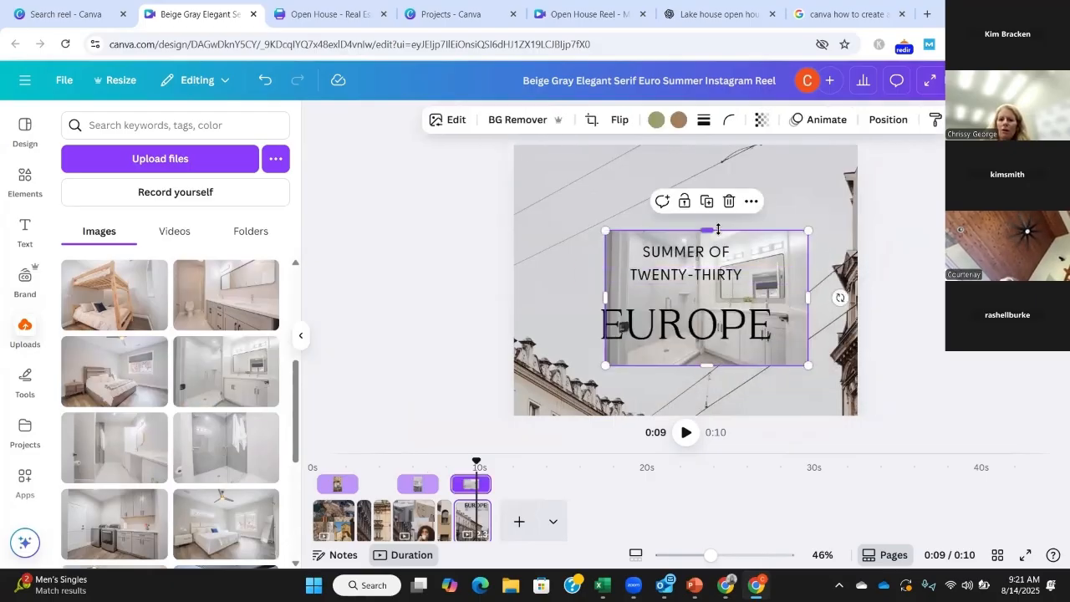
pyautogui.moveTo(703, 215); pyautogui.dragTo(705, 144)
pyautogui.moveTo(806, 252); pyautogui.dragTo(858, 252)
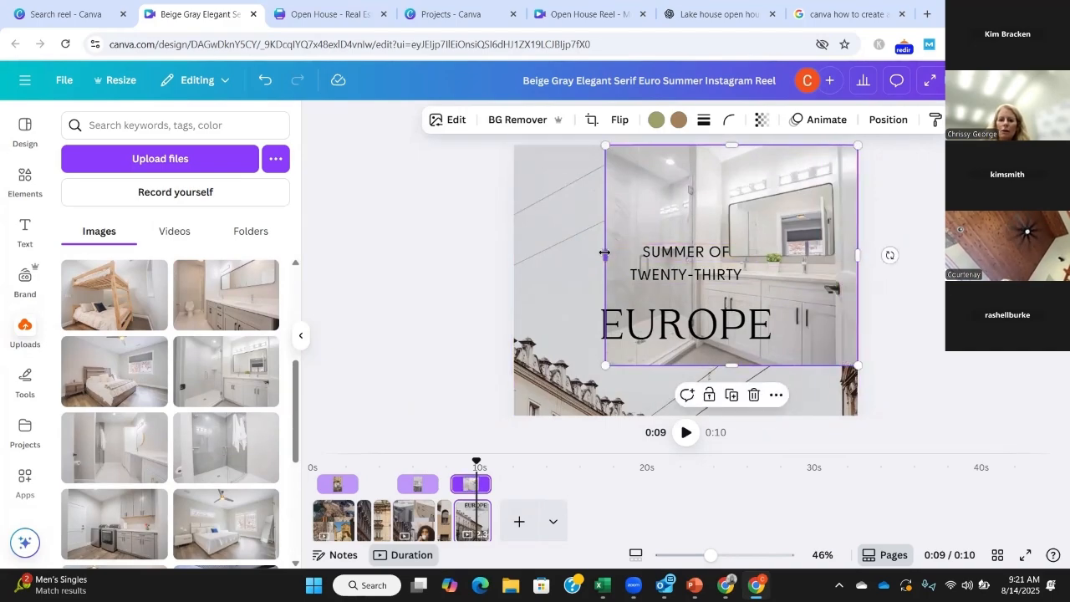
pyautogui.moveTo(606, 252); pyautogui.dragTo(514, 244)
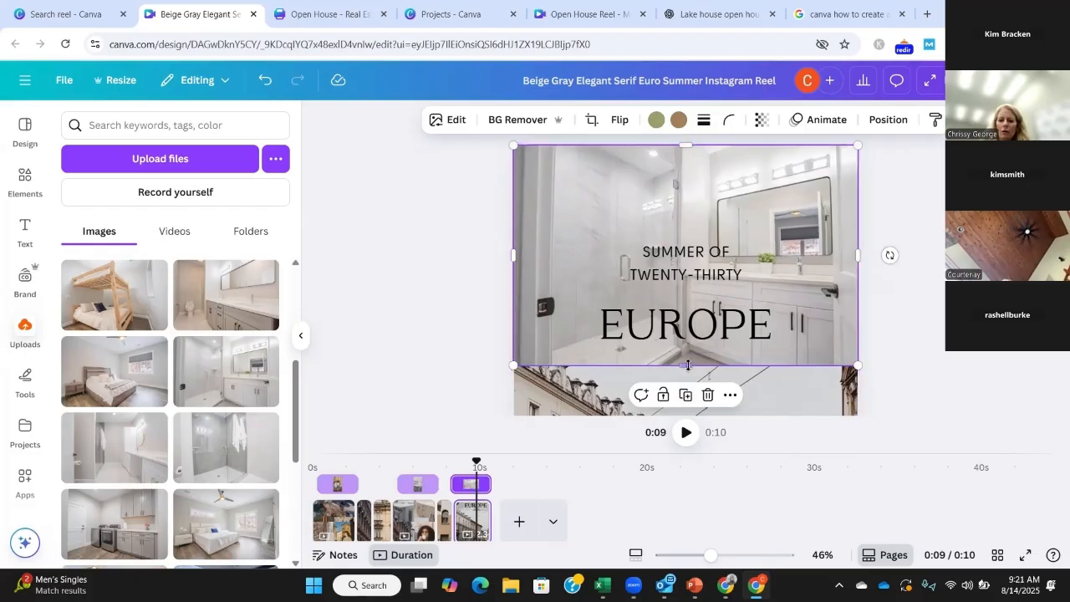
pyautogui.moveTo(688, 365); pyautogui.dragTo(690, 414)
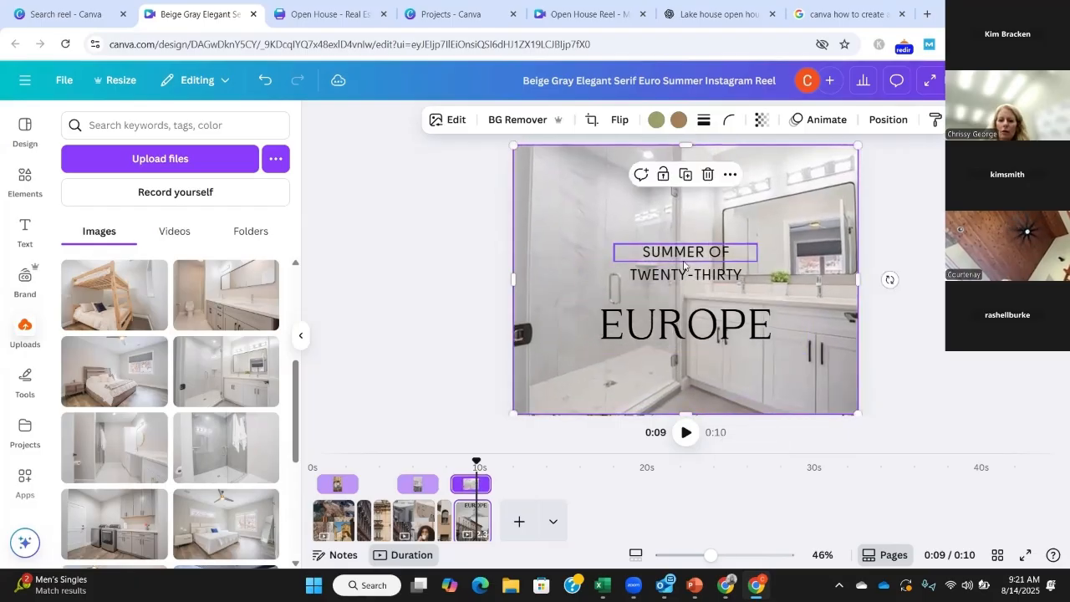
# Step: Replace the "SUMMER OF" text on page 6 with "OPEN HOUSE"
pyautogui.click(684, 266)
pyautogui.click(686, 252)
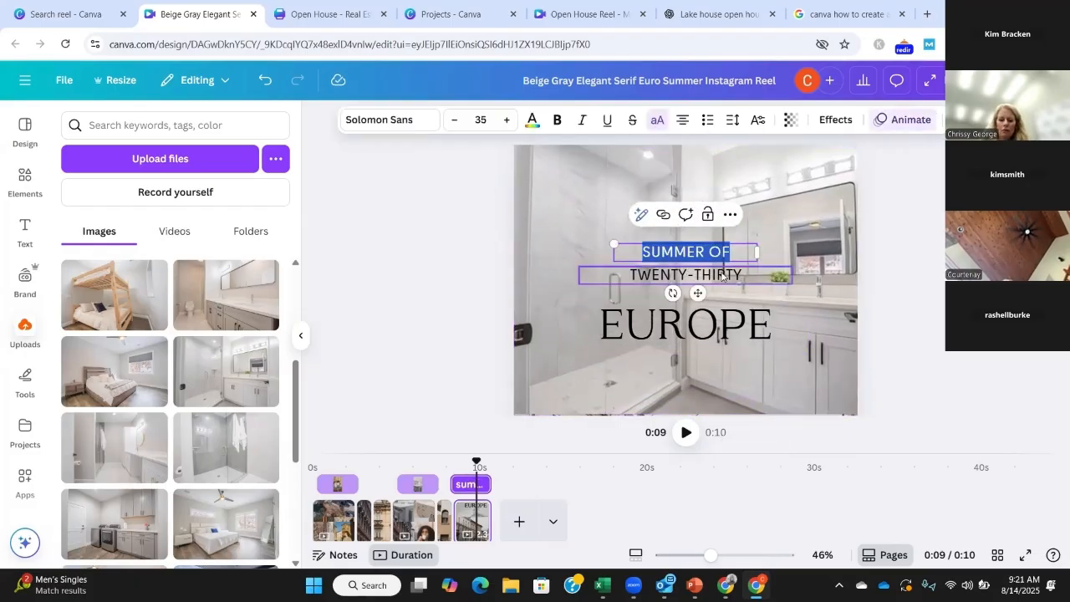
pyautogui.write('OPen H')
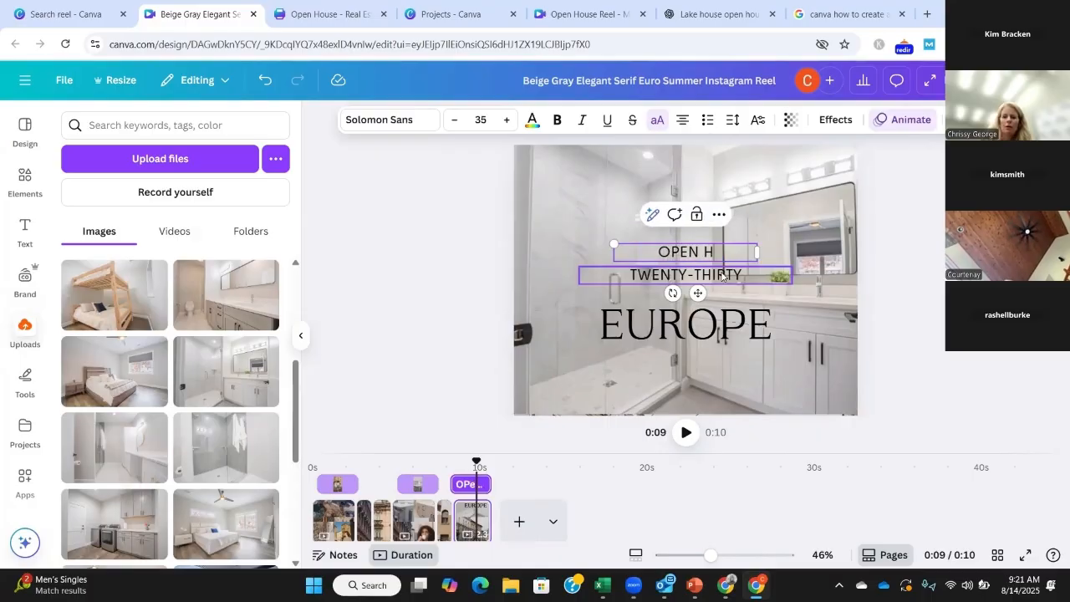
pyautogui.write('ouse')
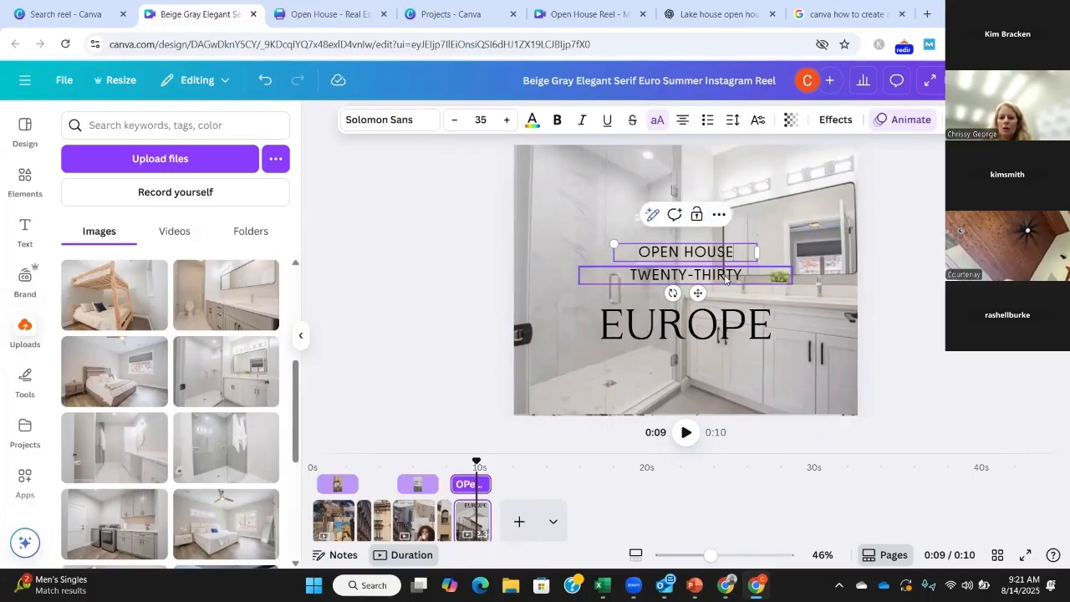
# Step: Replace the "TWENTY-THIRTY" line on page 6 with the listing's street address
pyautogui.click(725, 275)
pyautogui.click(726, 275)
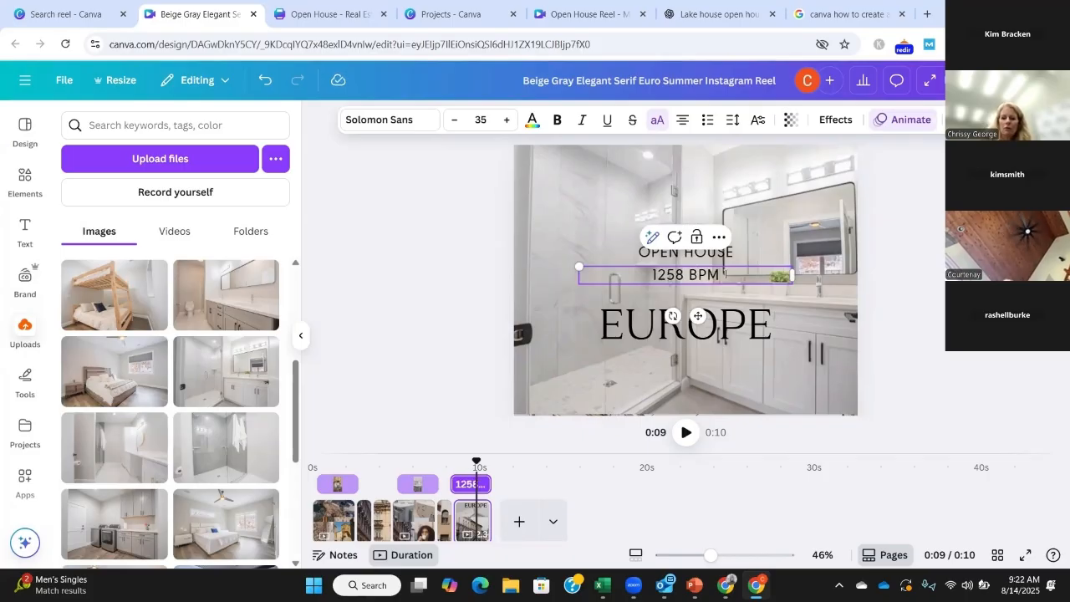
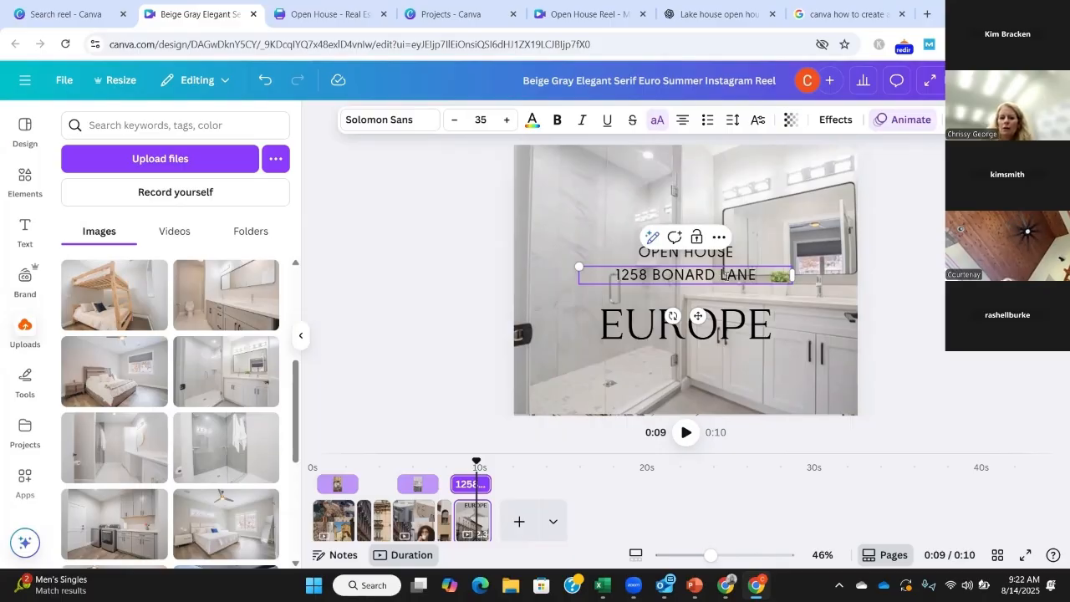
# Step: Replace the "EUROPE" title with "OSAGE BEACH" and widen its text box to the page's full width, about 1,080, so it fits one line
pyautogui.click(745, 330)
pyautogui.doubleClick(745, 331)
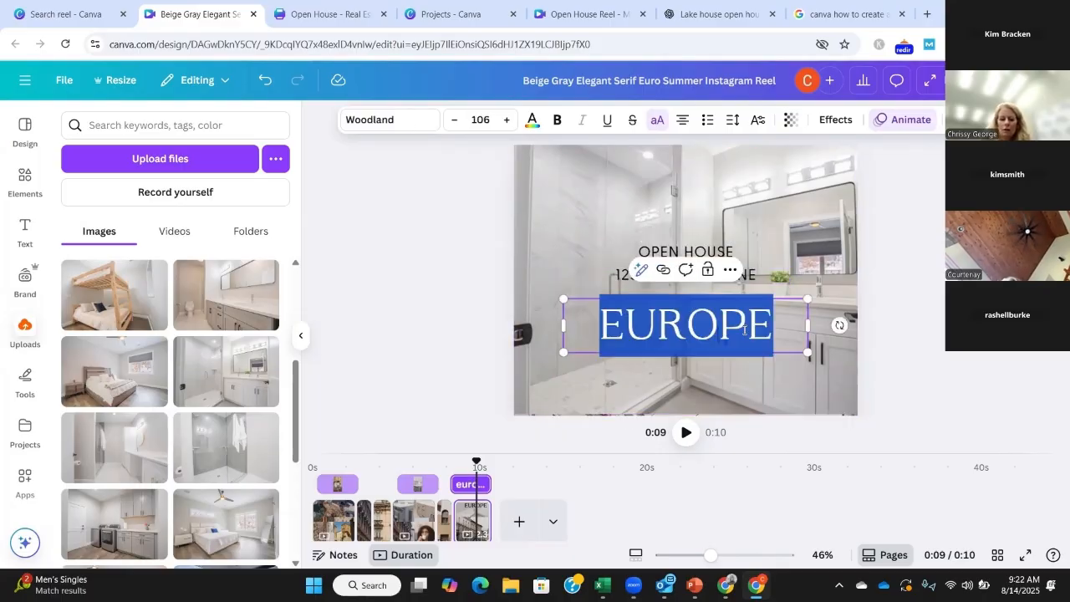
pyautogui.write('osage beach')
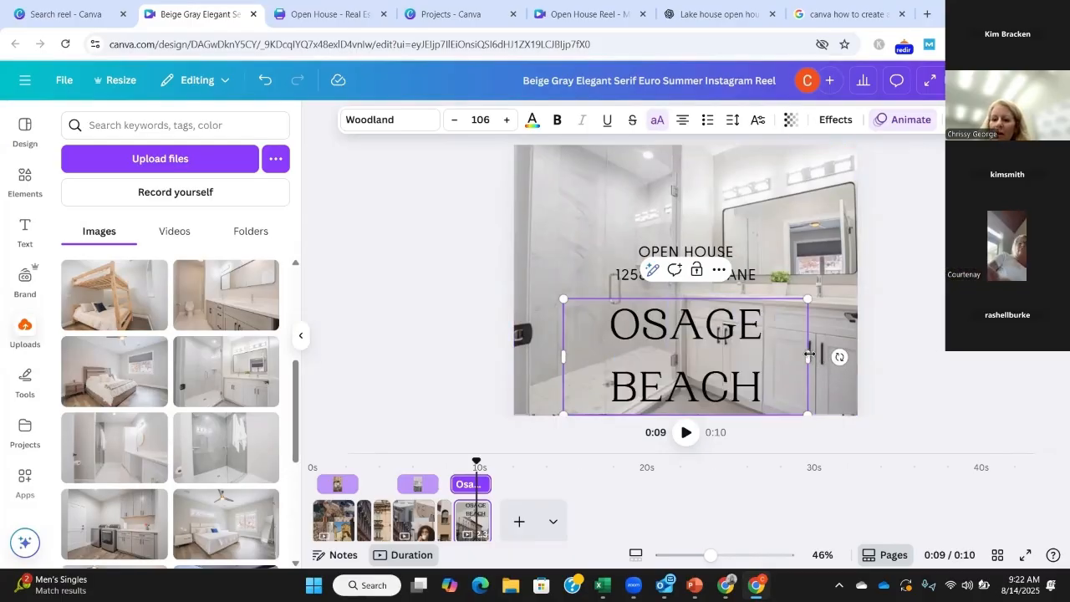
pyautogui.moveTo(809, 357); pyautogui.dragTo(858, 358)
pyautogui.moveTo(546, 357); pyautogui.dragTo(508, 355)
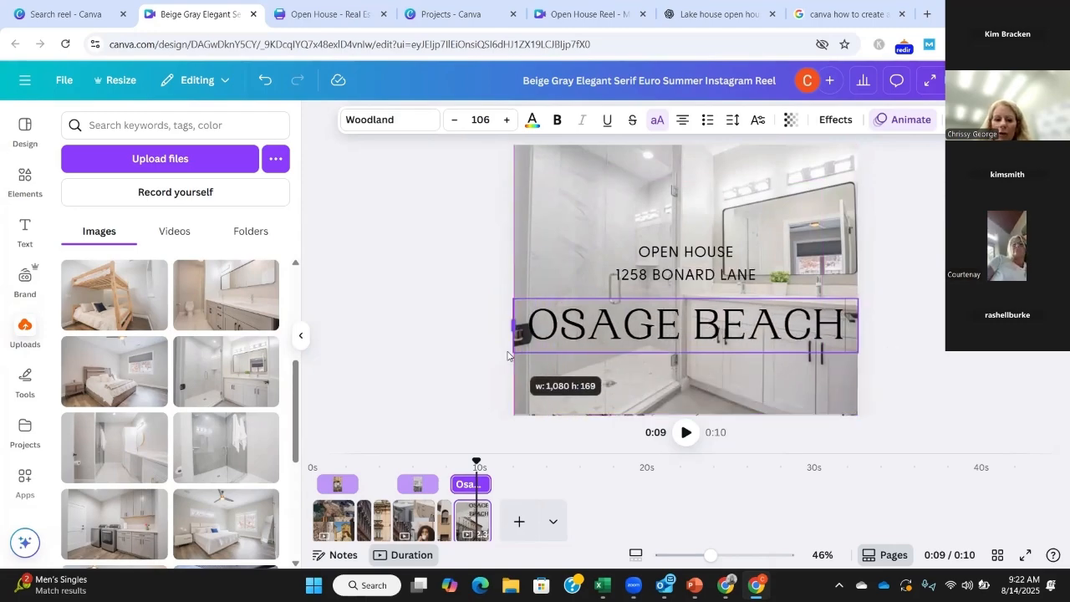
pyautogui.click(882, 251)
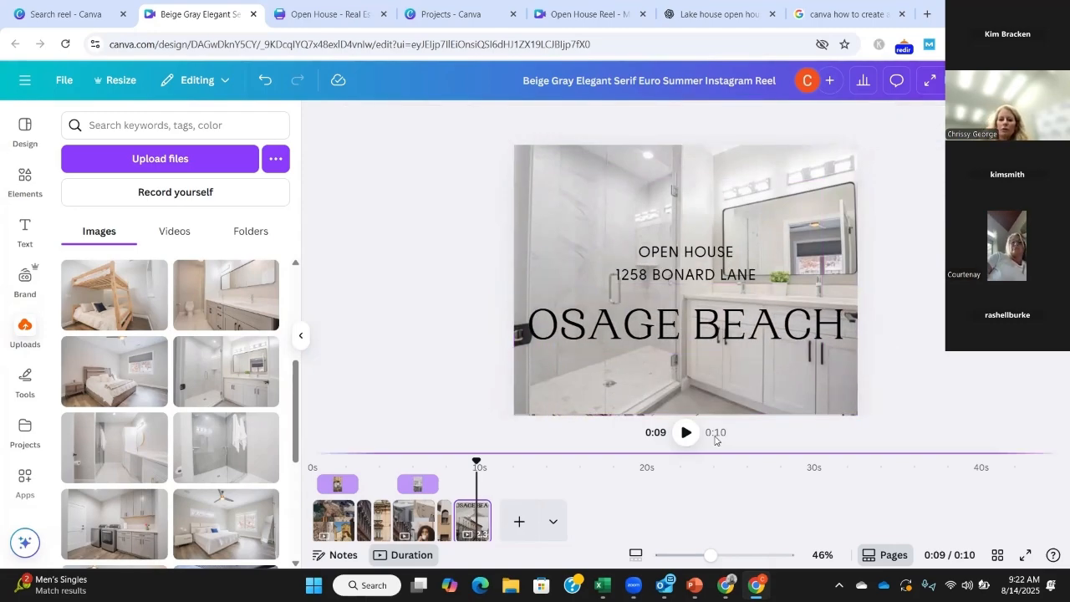
# Step: Cover the building facade on page 3 with the uploaded white bedroom photo, stretched to fill the whole page
pyautogui.click(408, 525)
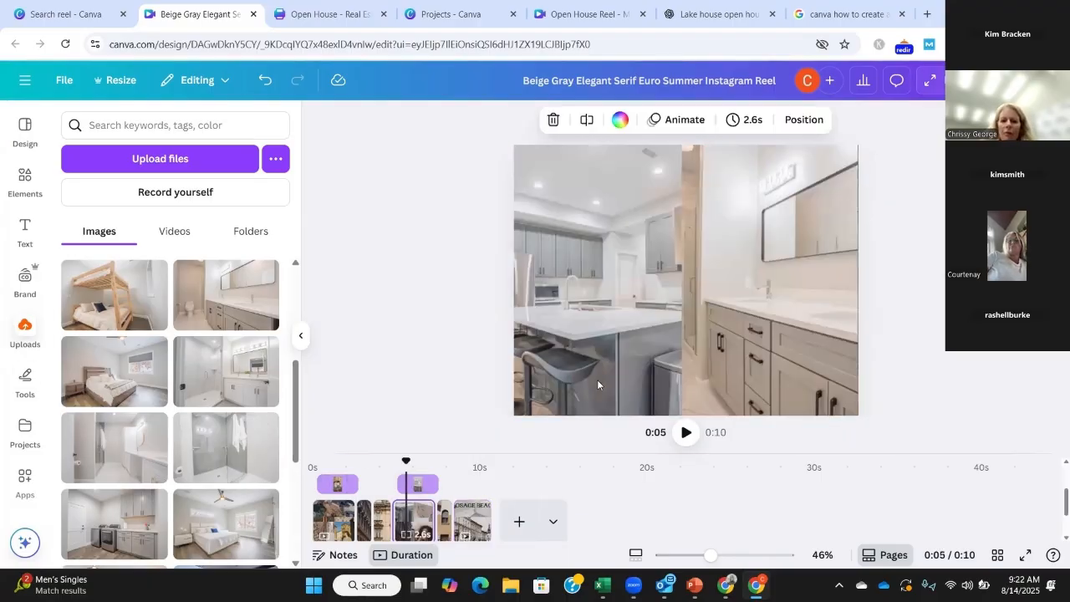
pyautogui.click(379, 520)
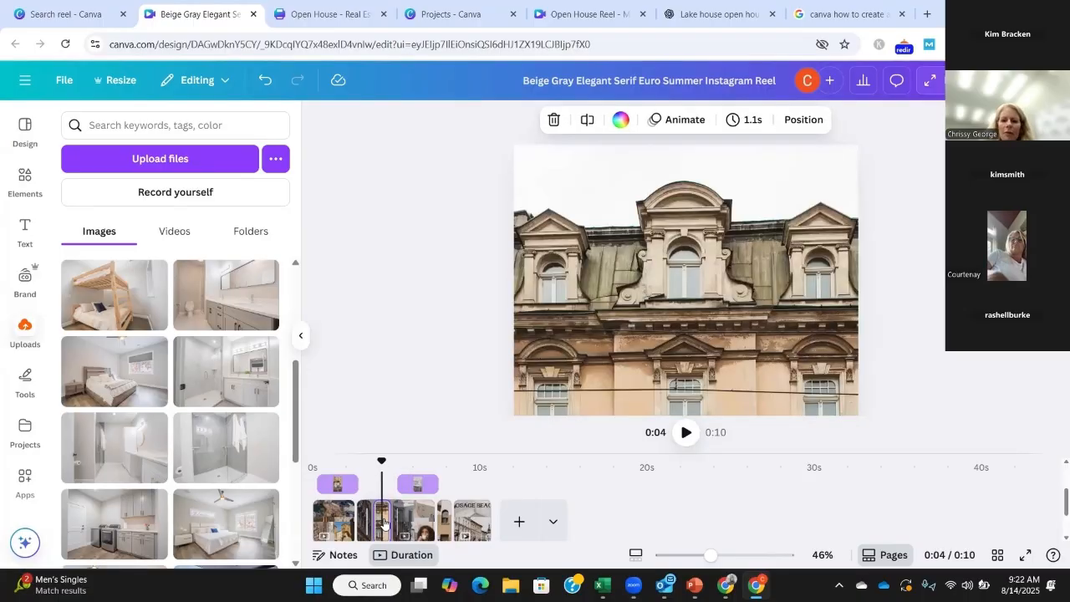
pyautogui.scroll(-3, 218, 308)
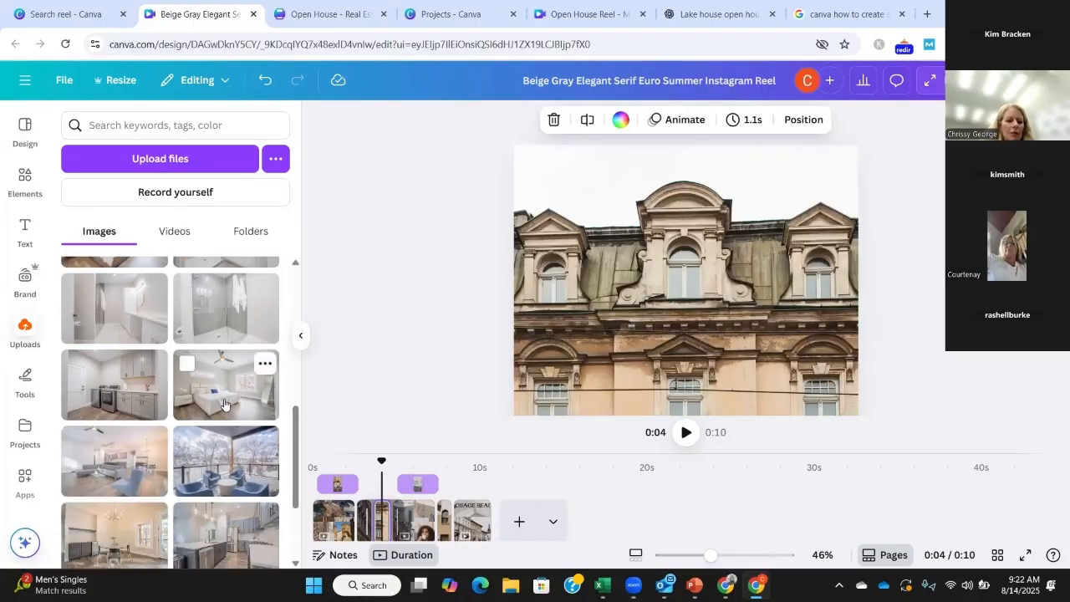
pyautogui.moveTo(239, 400); pyautogui.dragTo(646, 339)
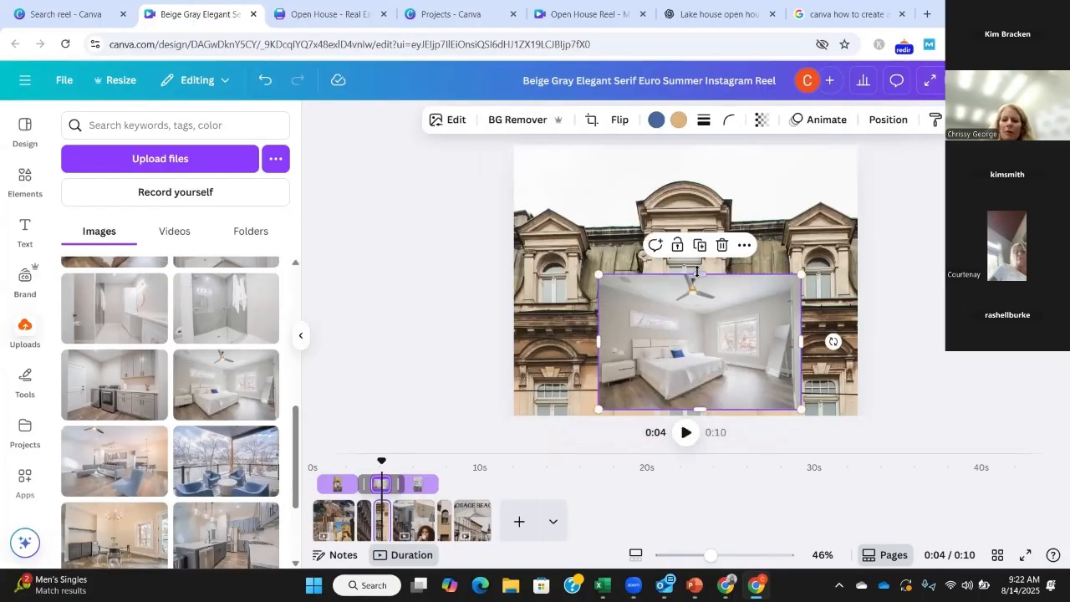
pyautogui.moveTo(701, 270); pyautogui.dragTo(724, 143)
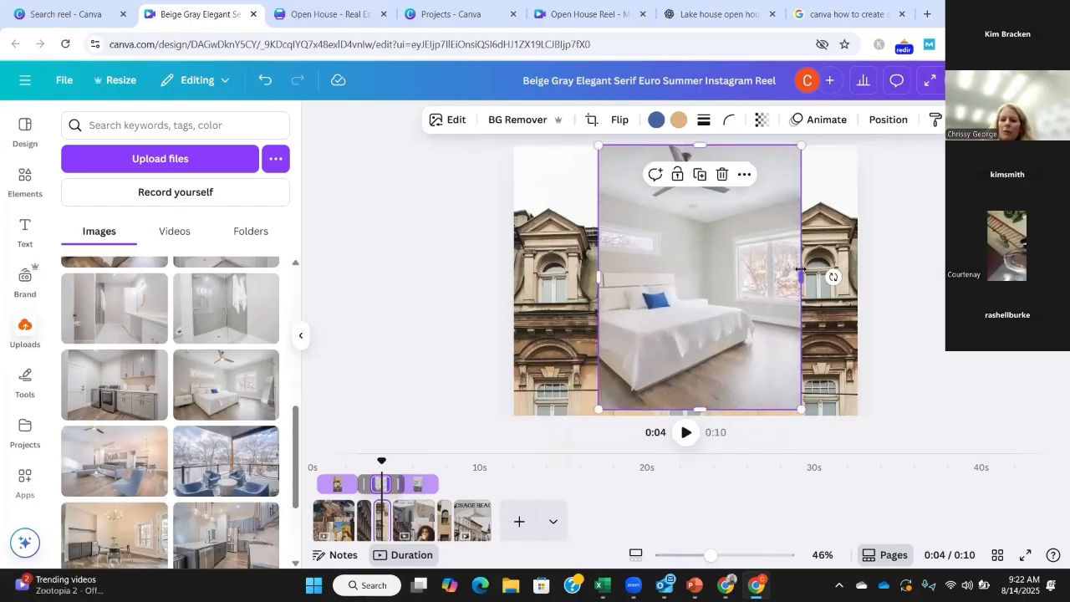
pyautogui.moveTo(801, 269); pyautogui.dragTo(858, 276)
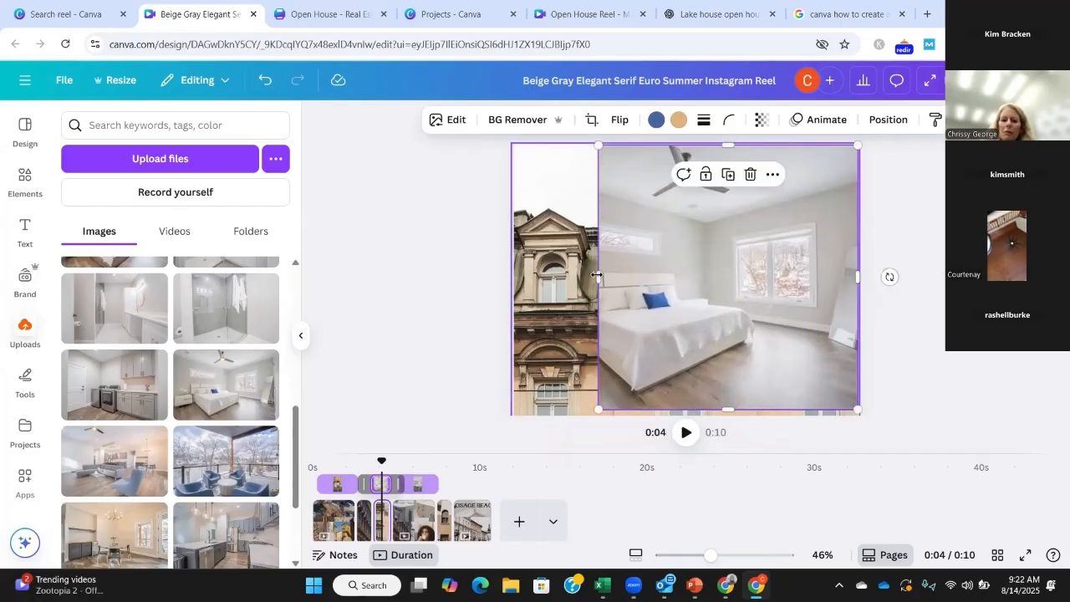
pyautogui.moveTo(597, 275); pyautogui.dragTo(514, 277)
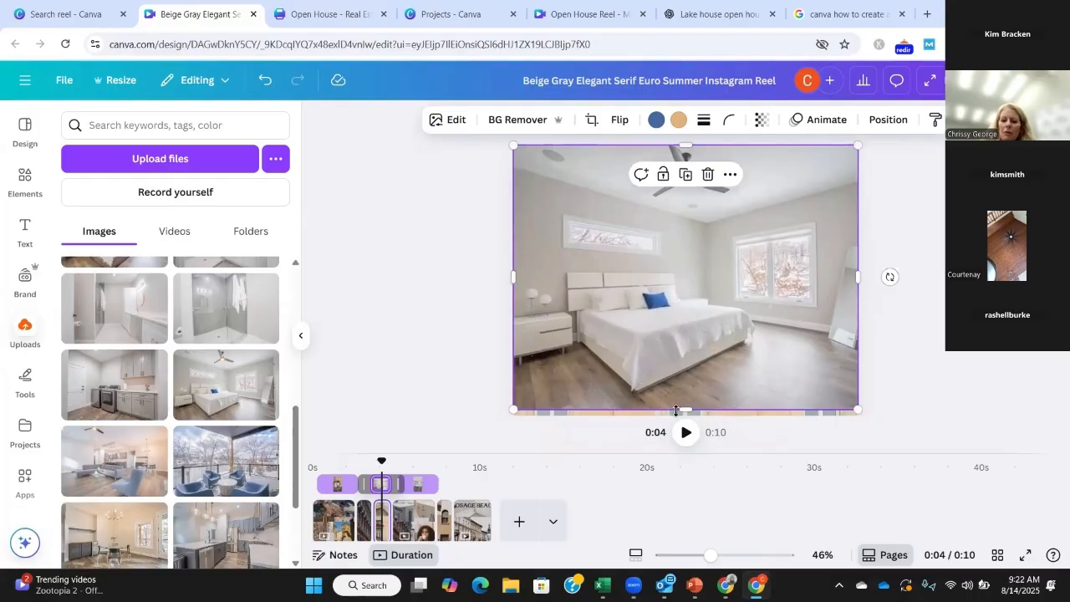
pyautogui.moveTo(679, 407); pyautogui.dragTo(682, 415)
pyautogui.scroll(-1, 423, 495)
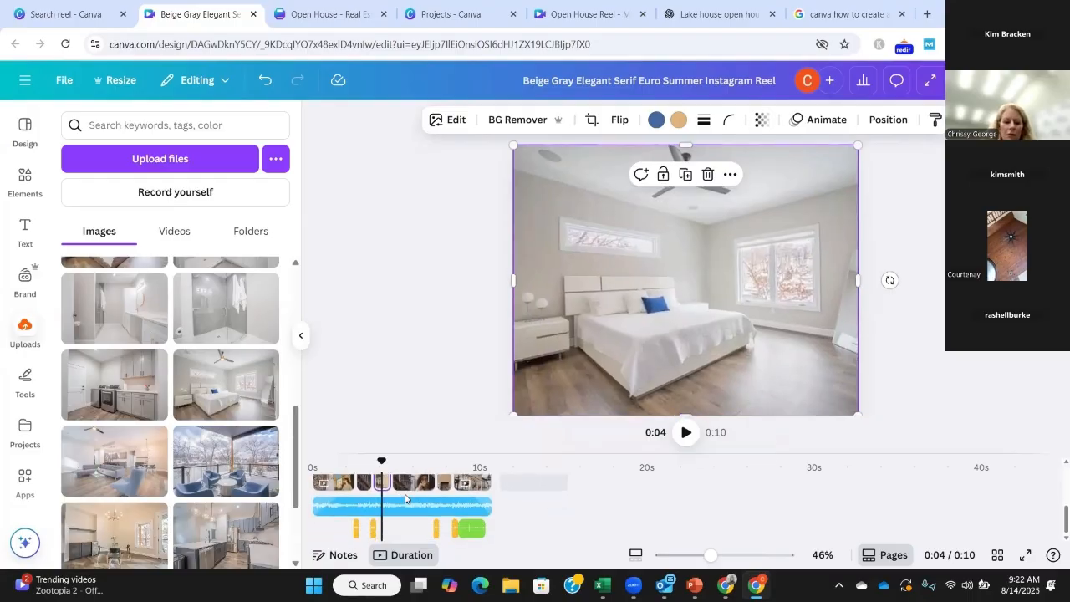
pyautogui.scroll(2, 406, 499)
pyautogui.rightClick(423, 528)
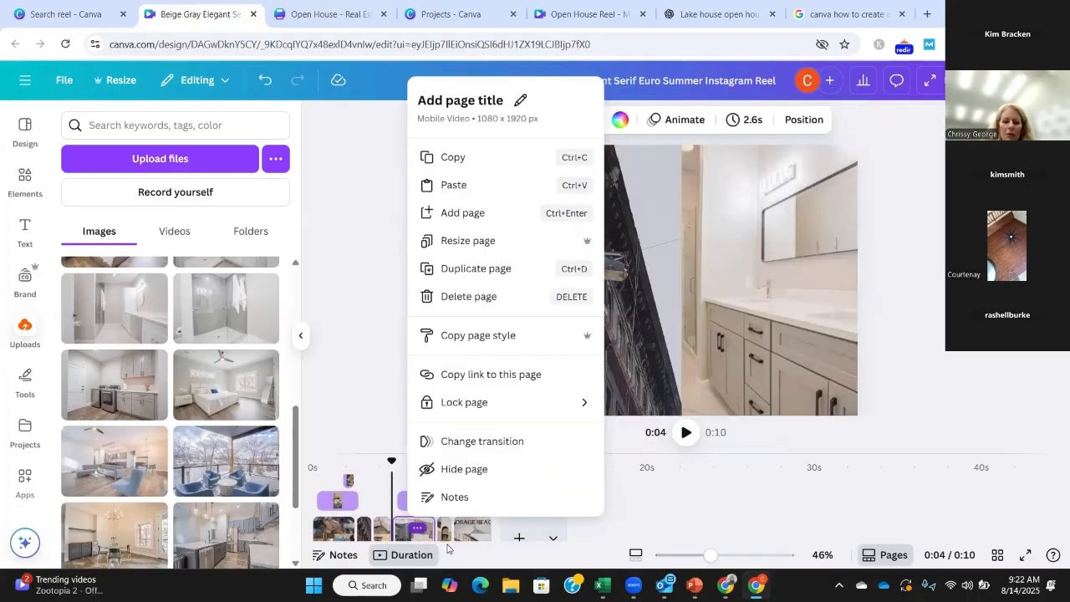
pyautogui.click(965, 383)
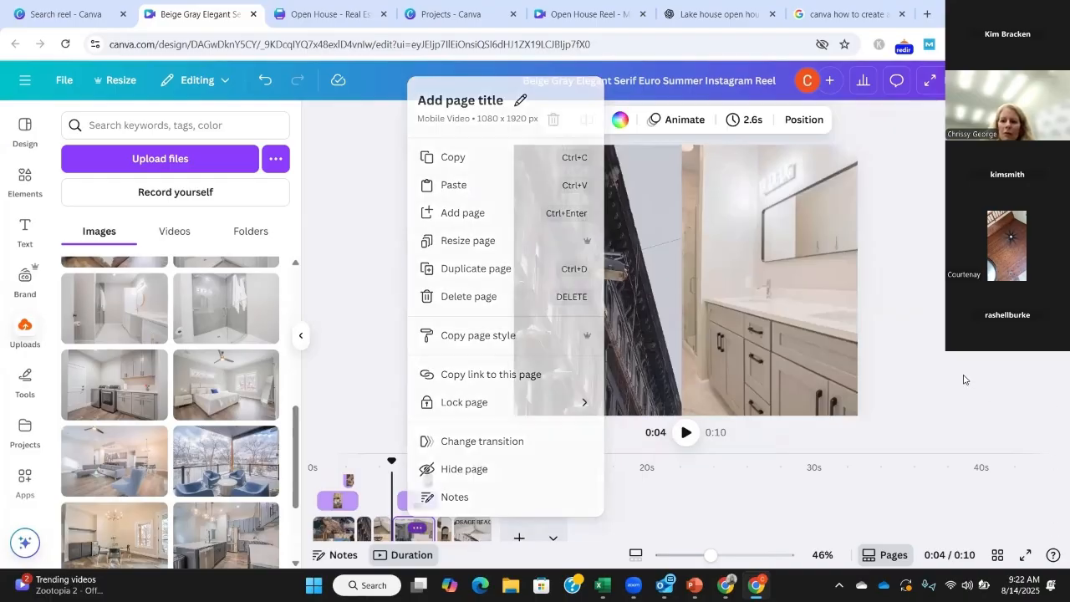
pyautogui.rightClick(466, 528)
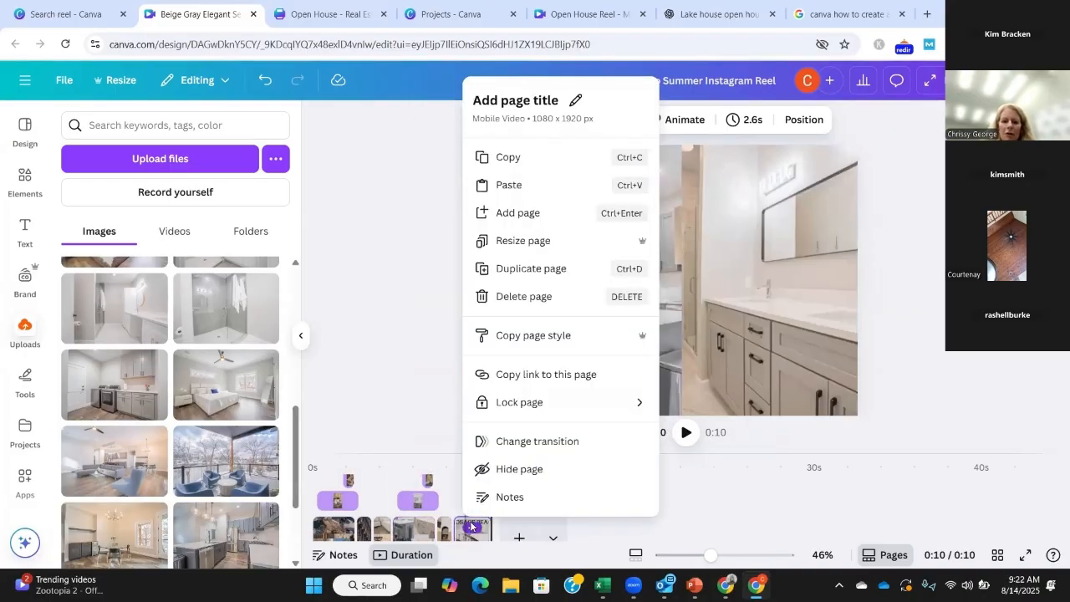
pyautogui.click(358, 324)
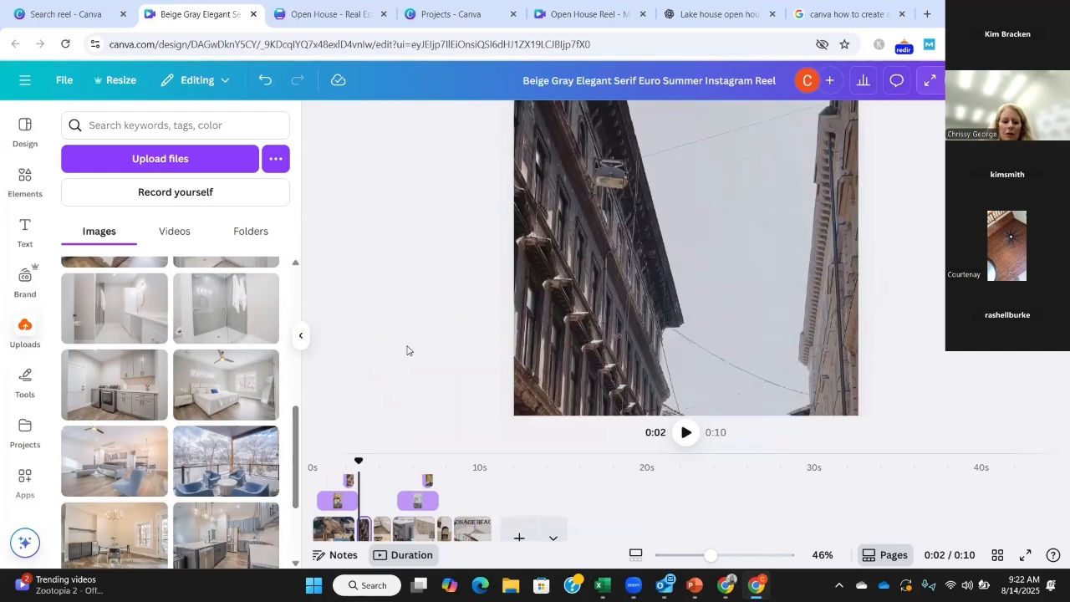
# Step: Replace the two lower photos of women on page 4 with the uploaded living room photo and the deck photo with blue chairs
pyautogui.moveTo(877, 452); pyautogui.dragTo(882, 311)
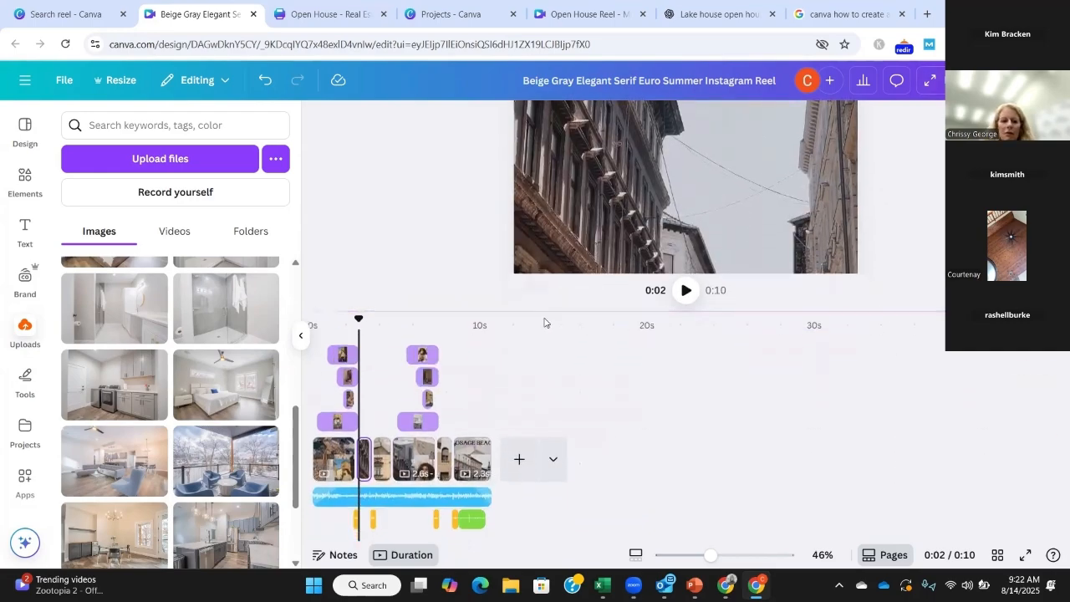
pyautogui.click(423, 355)
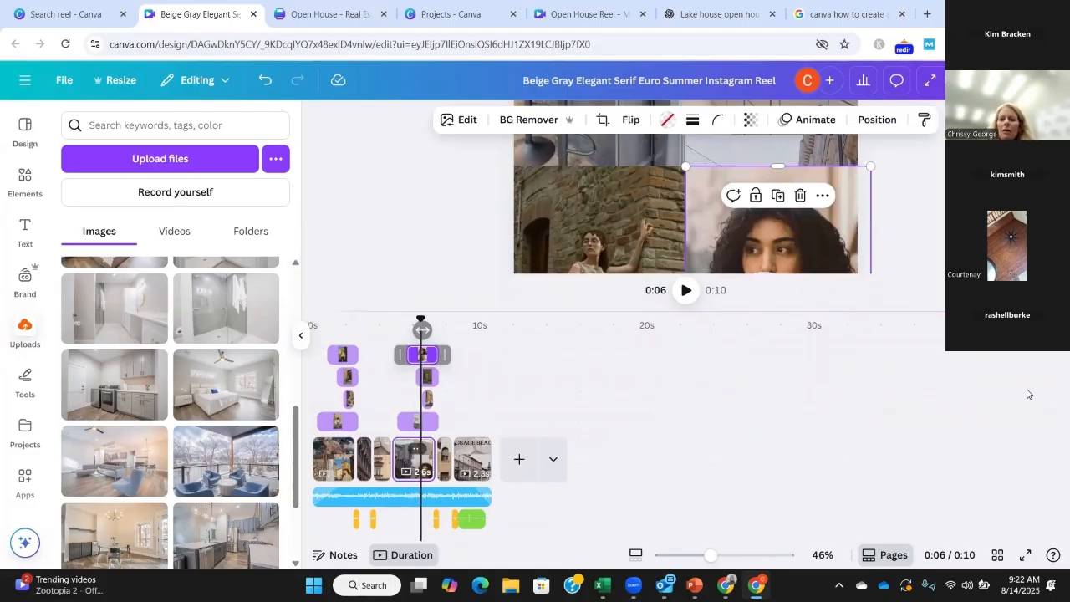
pyautogui.scroll(1, 685, 205)
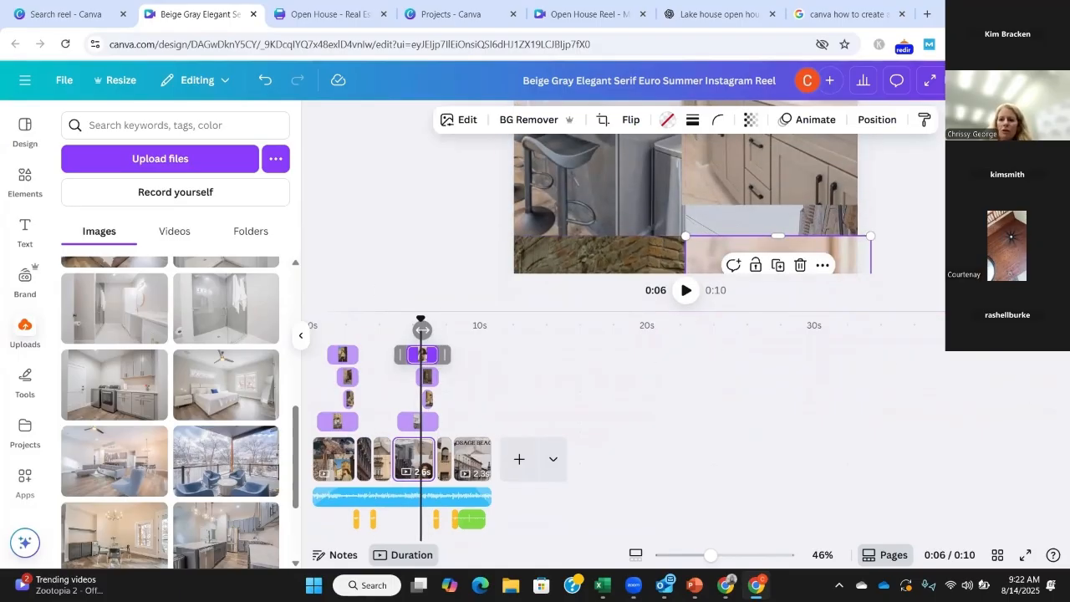
pyautogui.scroll(2, 668, 240)
pyautogui.moveTo(736, 314); pyautogui.dragTo(753, 514)
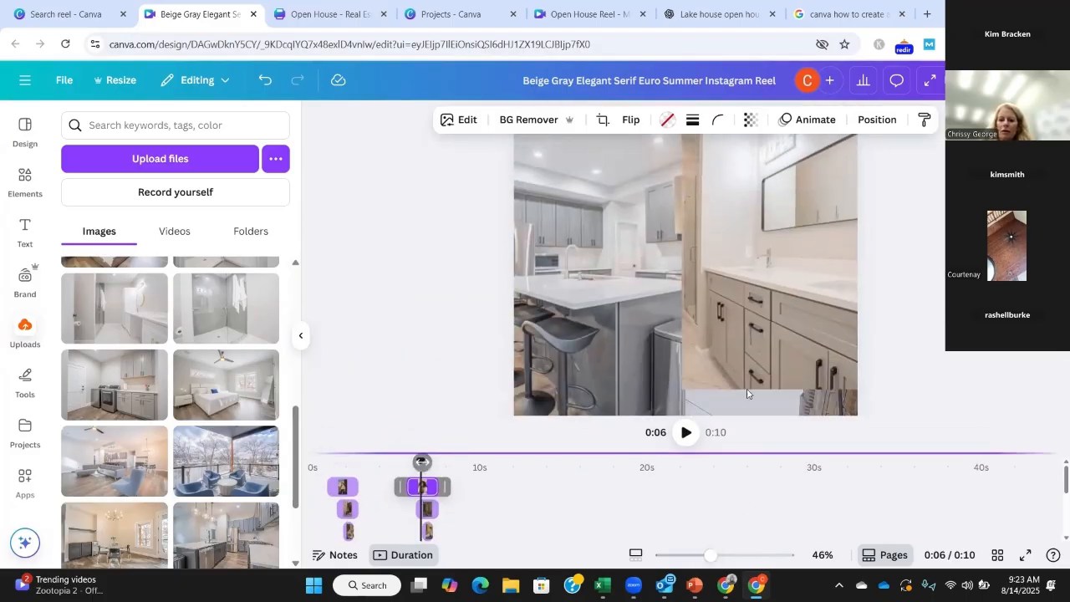
pyautogui.scroll(-3, 720, 251)
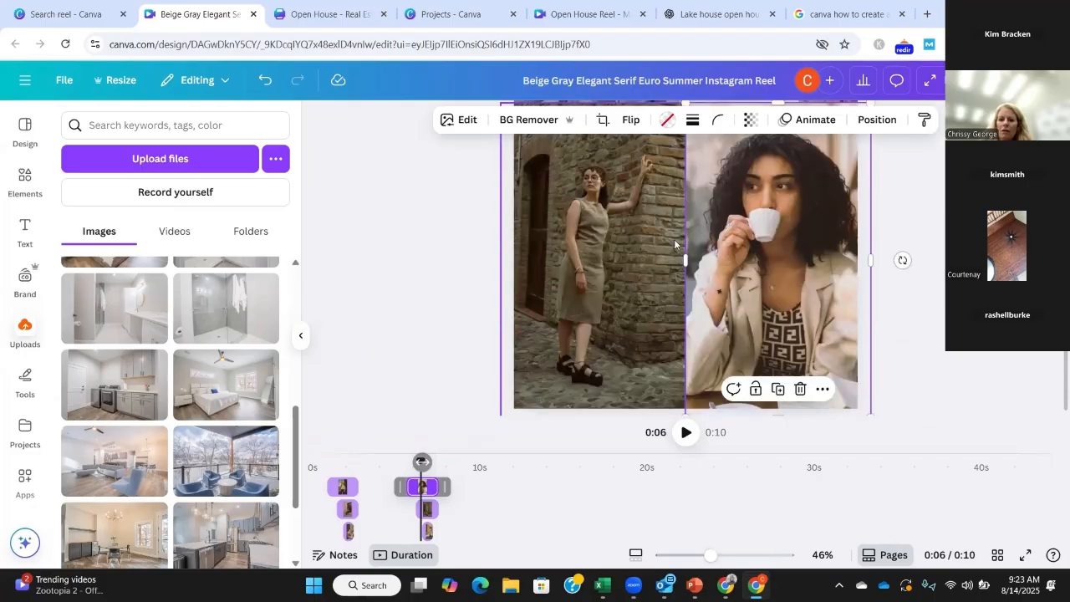
pyautogui.scroll(3, 674, 240)
pyautogui.scroll(-2, 676, 240)
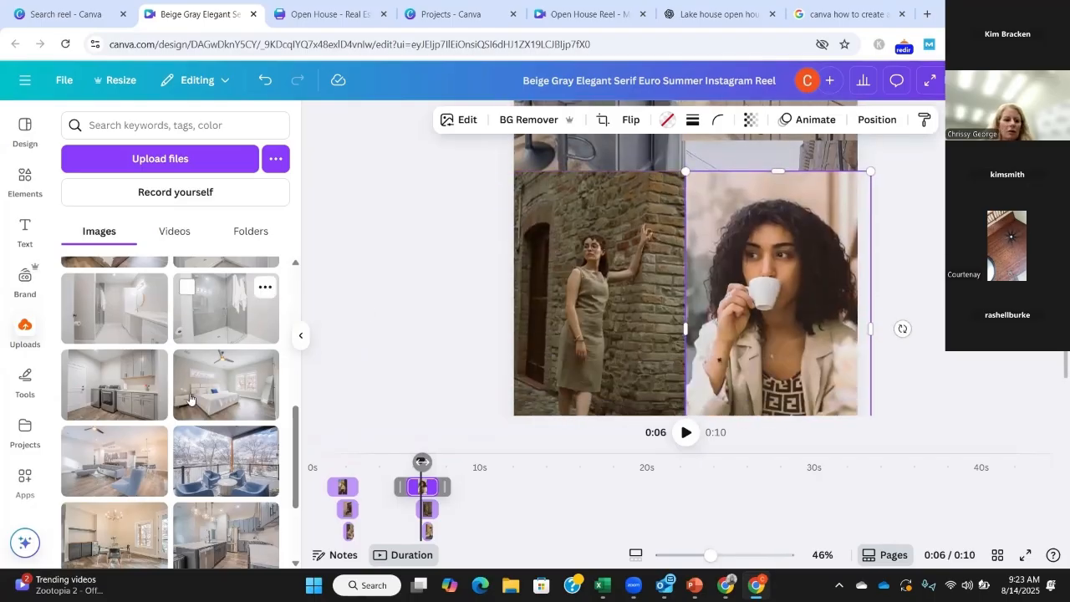
pyautogui.moveTo(128, 475); pyautogui.dragTo(636, 326)
pyautogui.moveTo(242, 477); pyautogui.dragTo(808, 291)
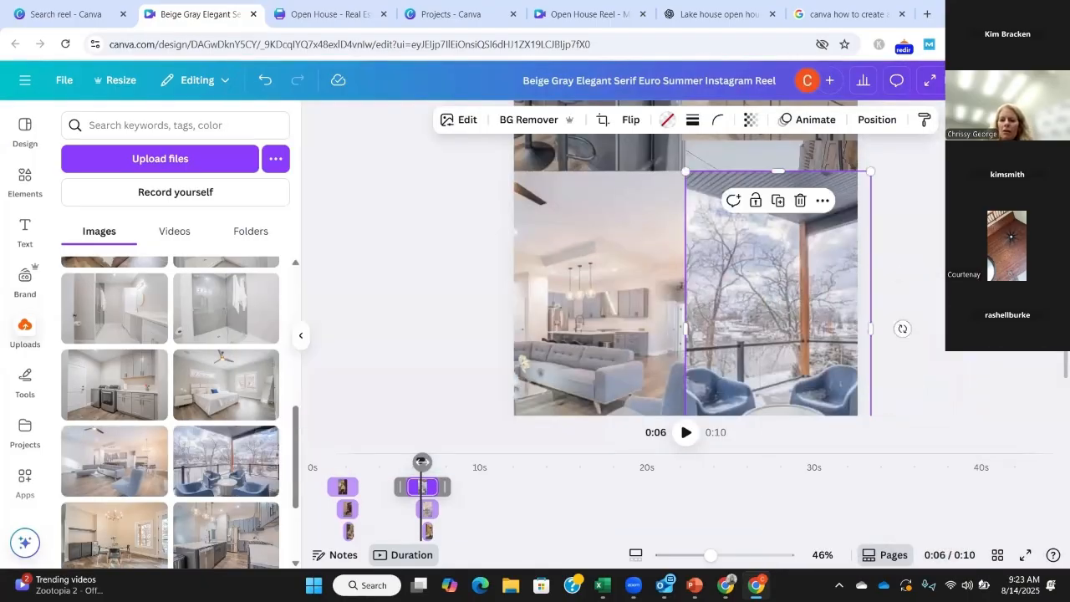
# Step: Play the whole reel from the beginning to review it
pyautogui.click(478, 248)
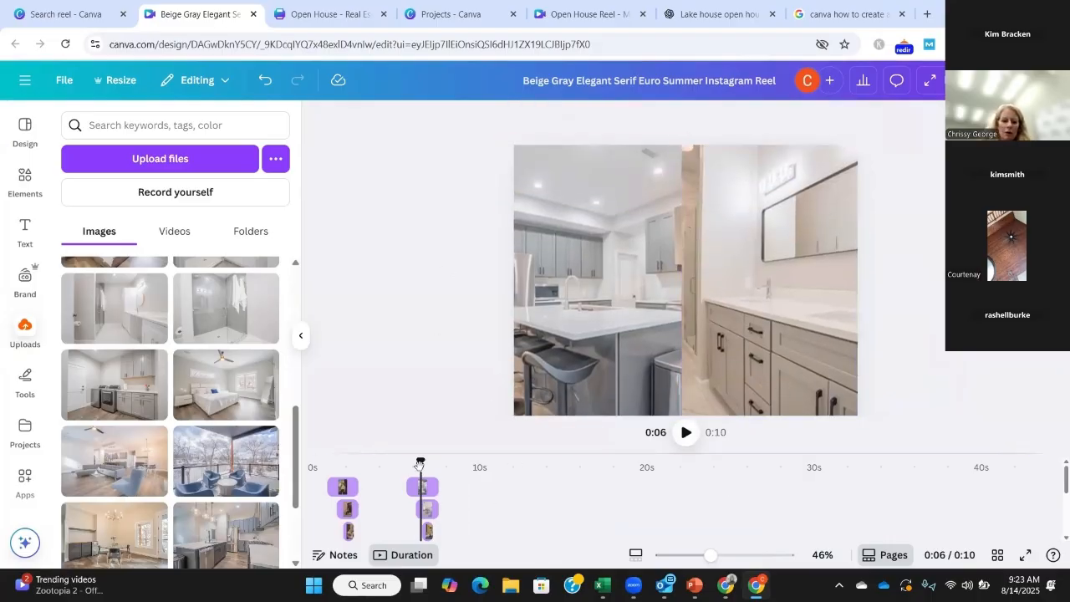
pyautogui.moveTo(421, 464); pyautogui.dragTo(313, 463)
pyautogui.click(684, 435)
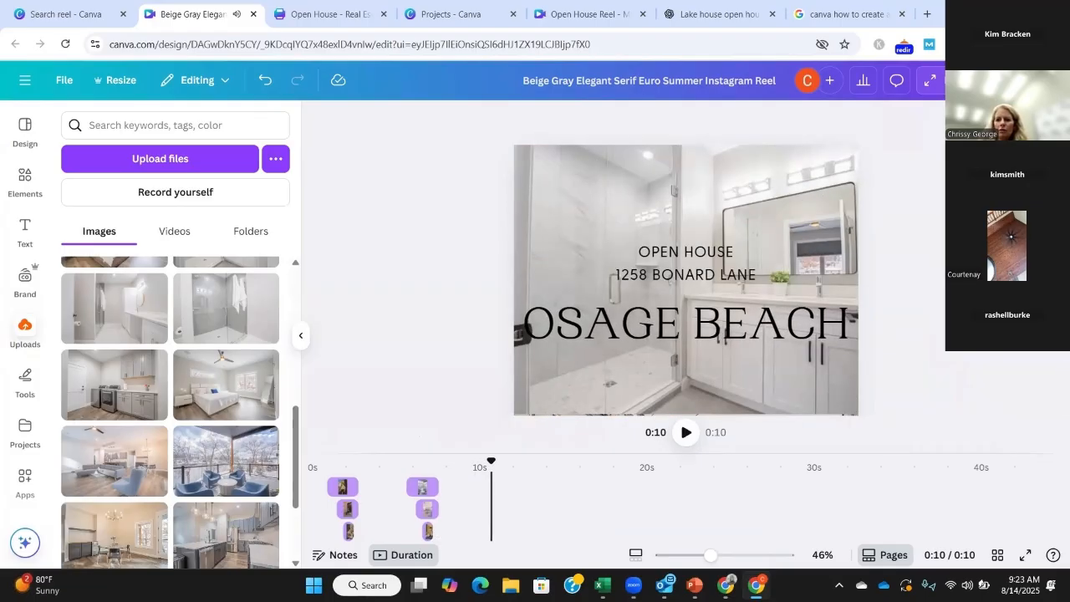
# Step: Move the finished reel design into the Reels folder
pyautogui.click(1027, 81)
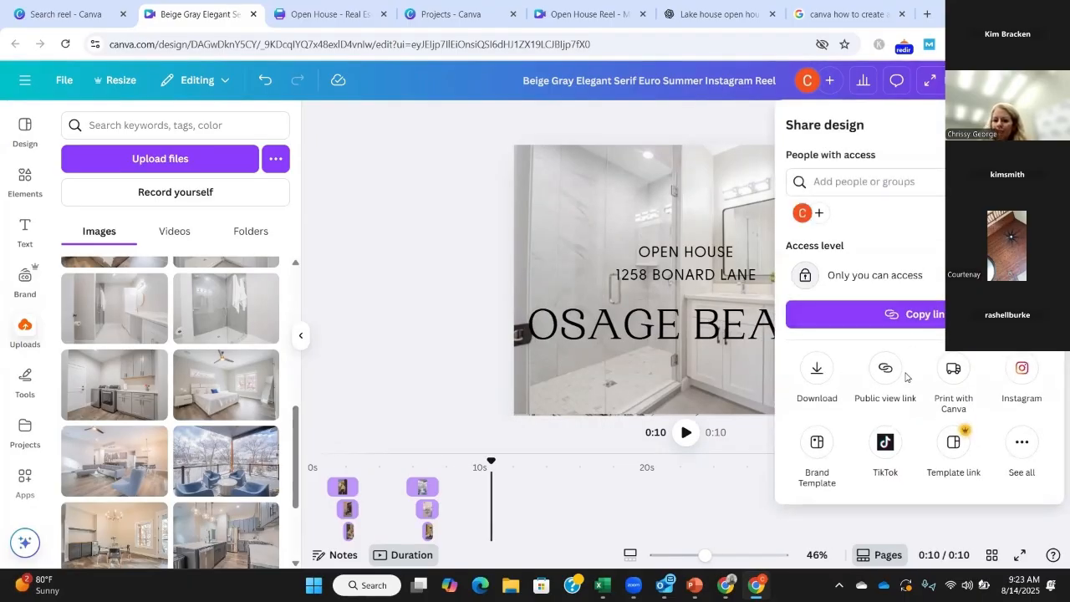
pyautogui.click(1021, 449)
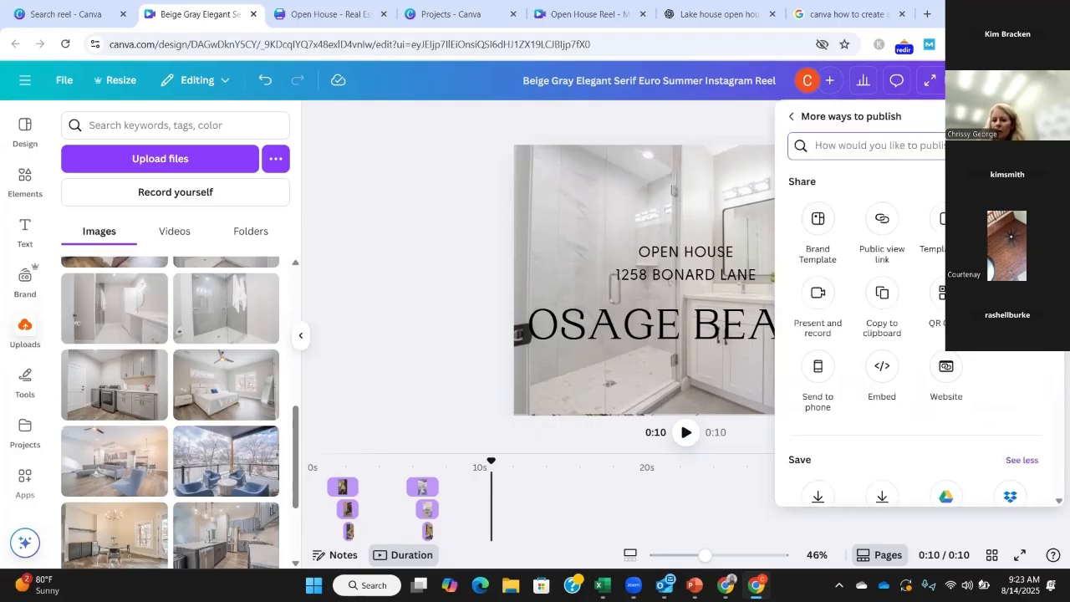
pyautogui.click(1008, 297)
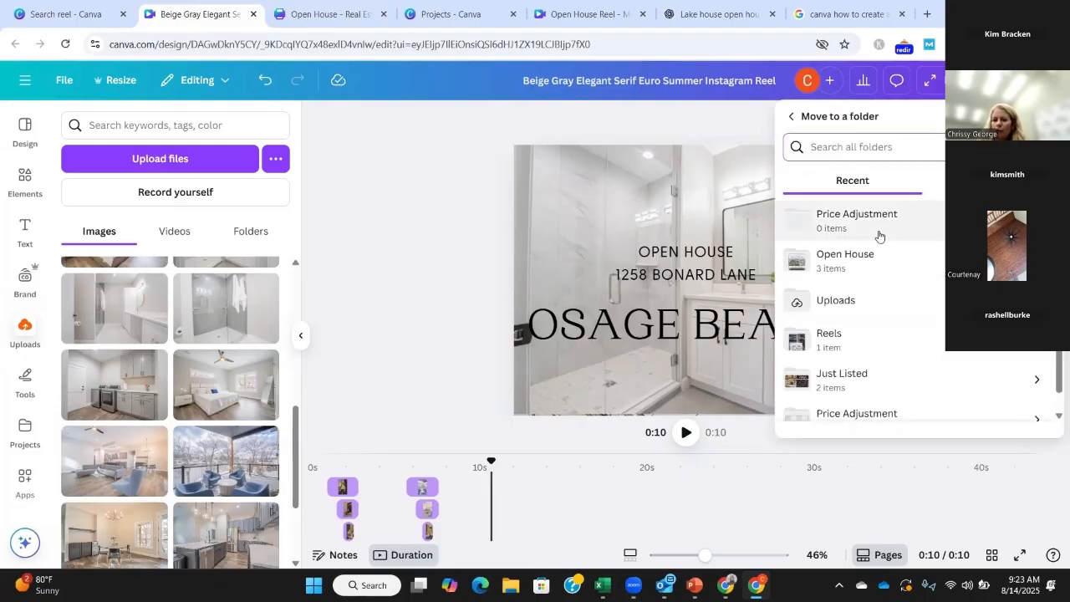
pyautogui.click(832, 338)
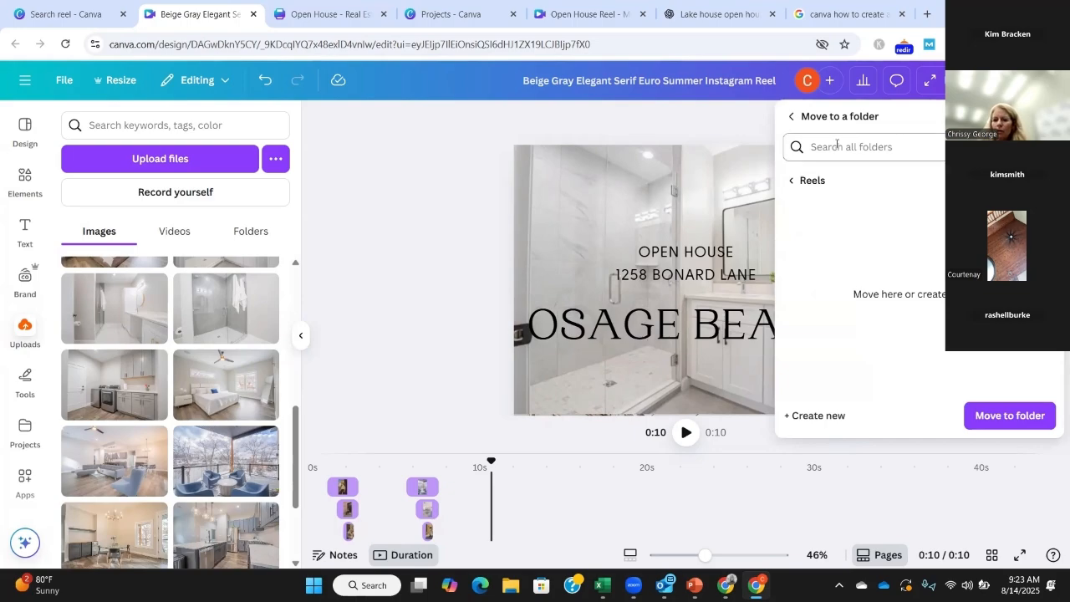
pyautogui.click(1009, 415)
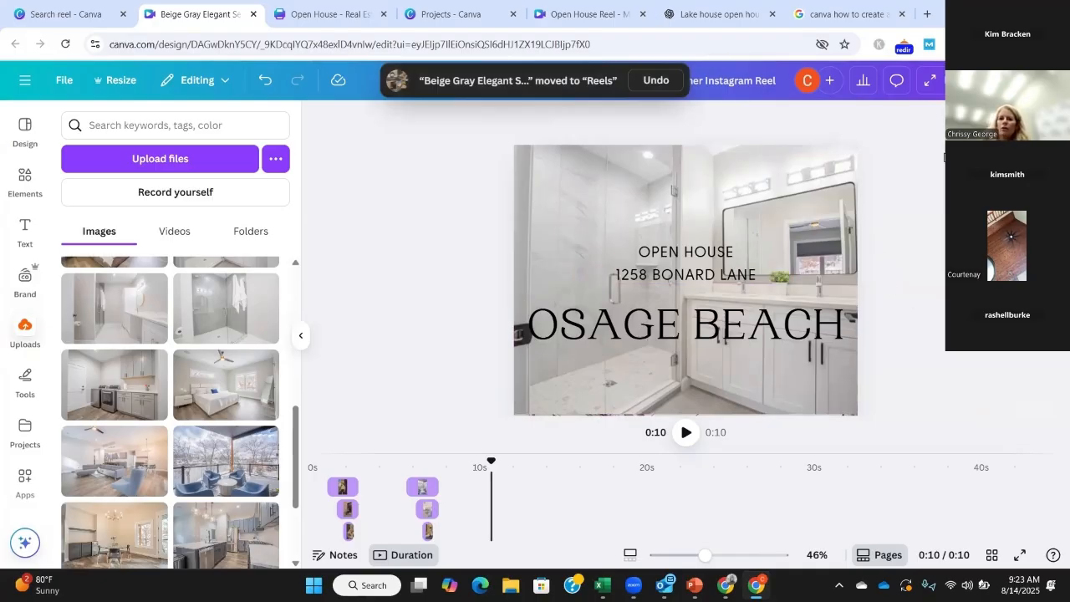
# Step: Open Facebook in place of the Google search results and start creating a reel
pyautogui.click(864, 23)
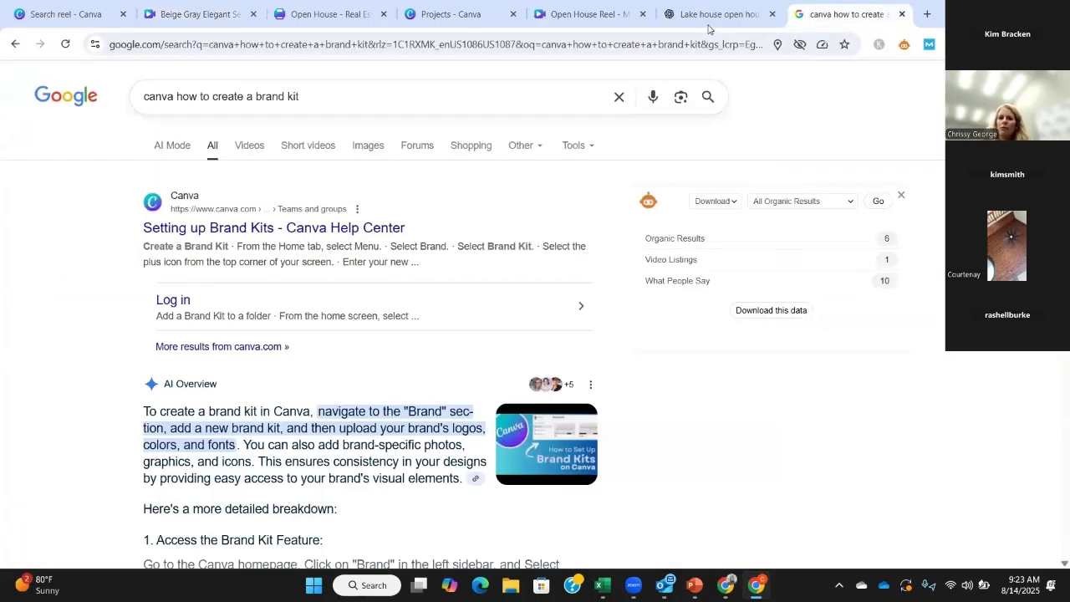
pyautogui.click(666, 49)
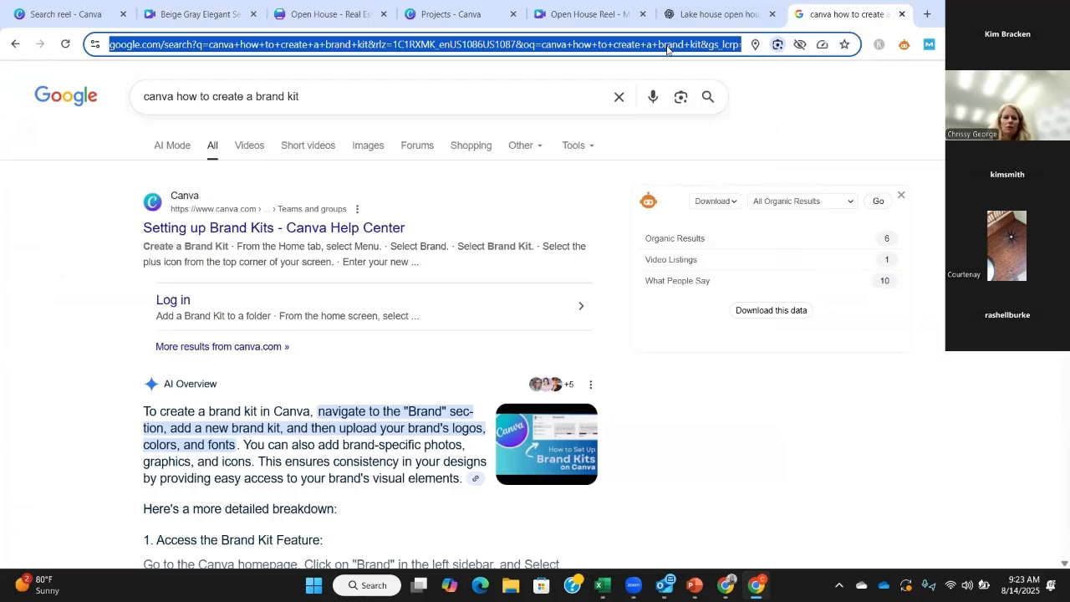
pyautogui.write('face')
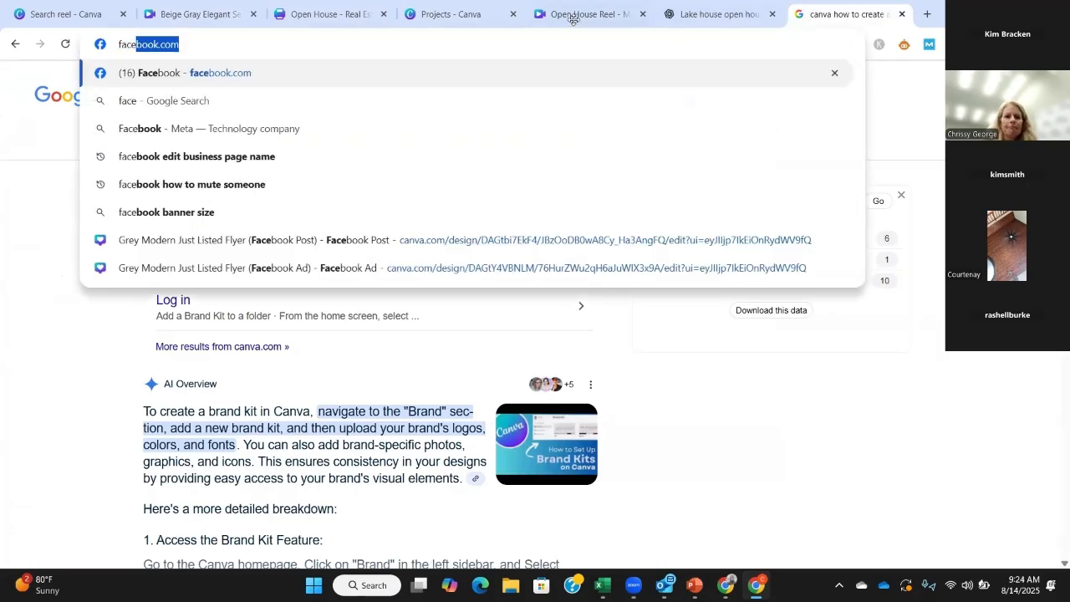
pyautogui.press('Return')
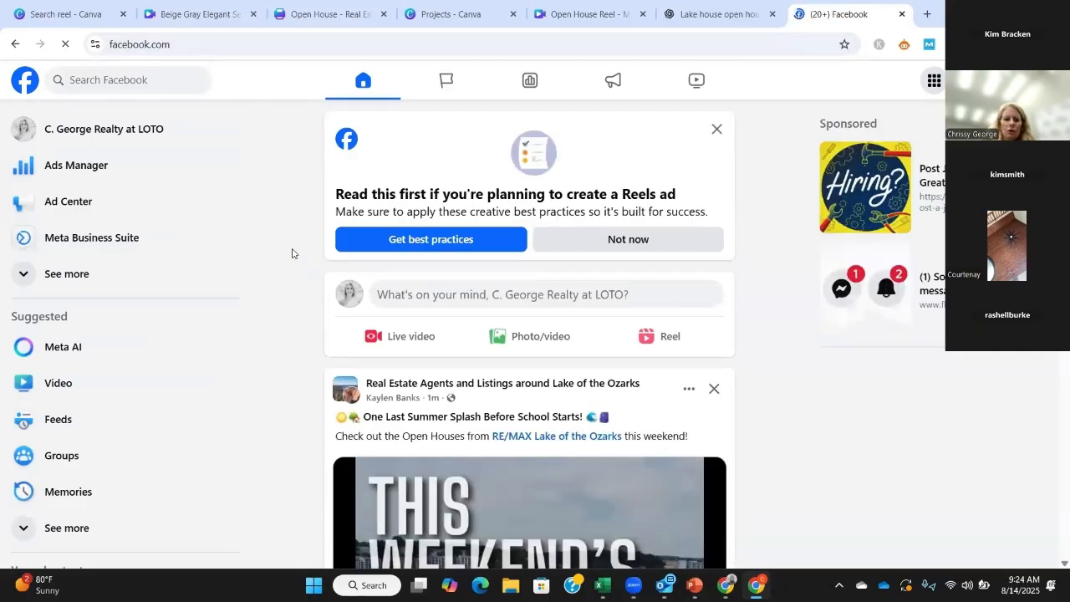
pyautogui.click(674, 339)
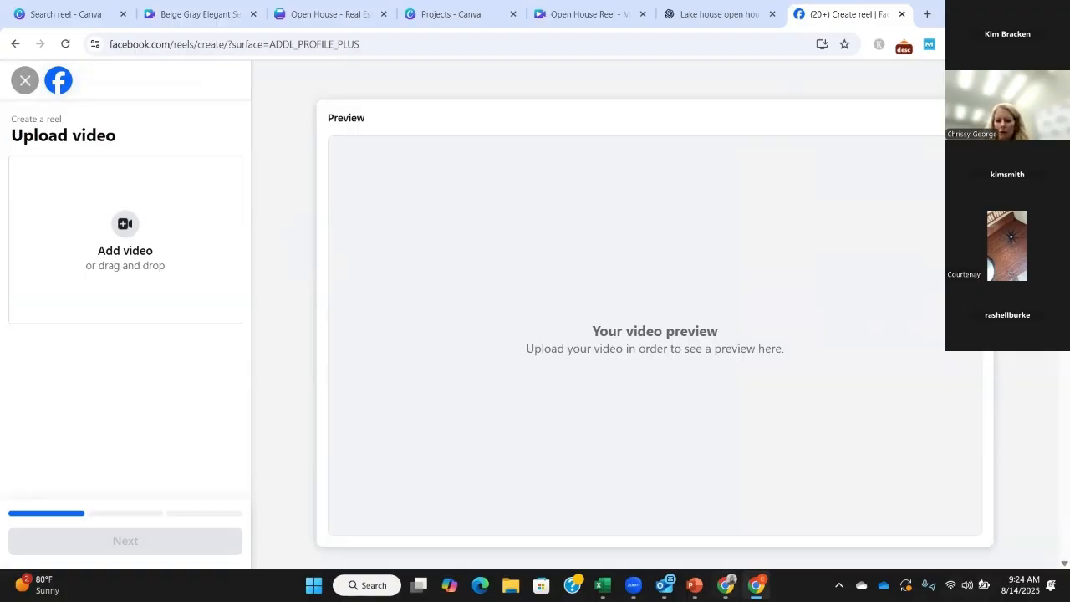
# Step: Check the Open House flyer in Canva and the open house Facebook caption in the ChatGPT conversation
pyautogui.moveTo(726, 585)
pyautogui.click(762, 501)
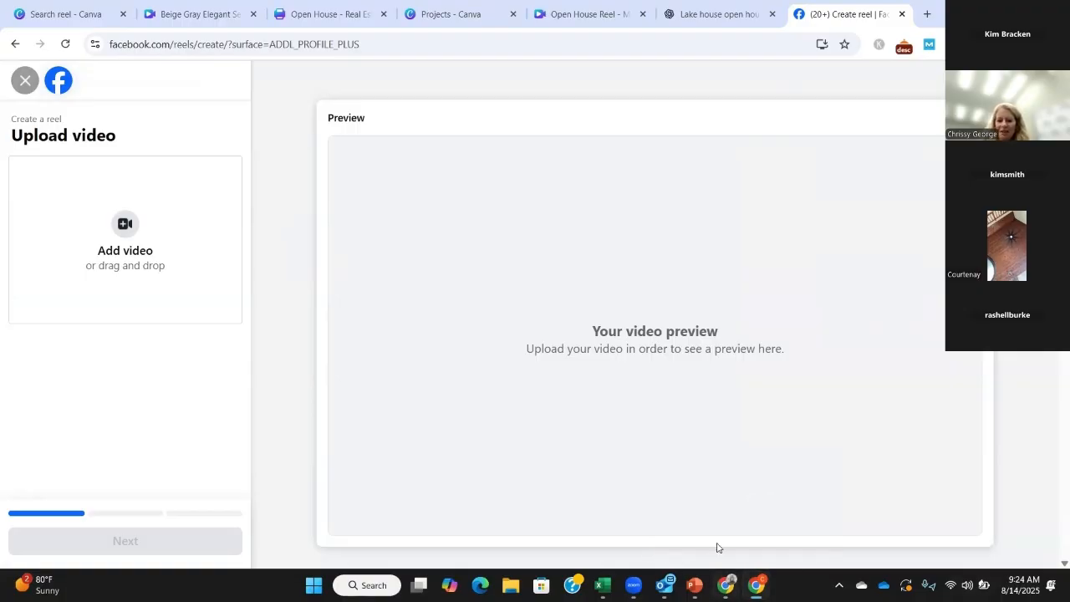
pyautogui.click(736, 25)
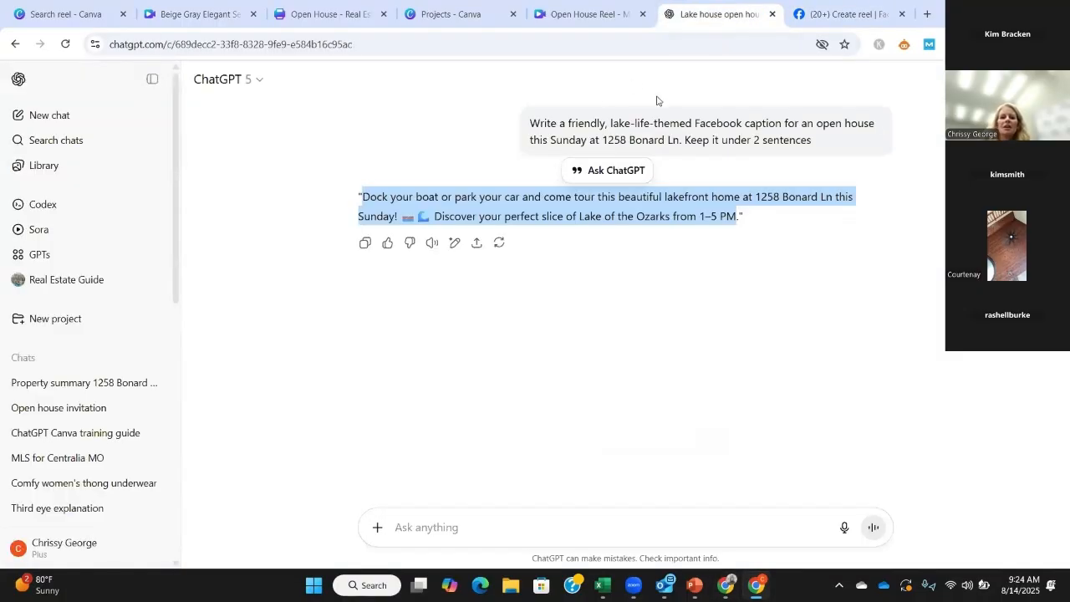
pyautogui.click(330, 14)
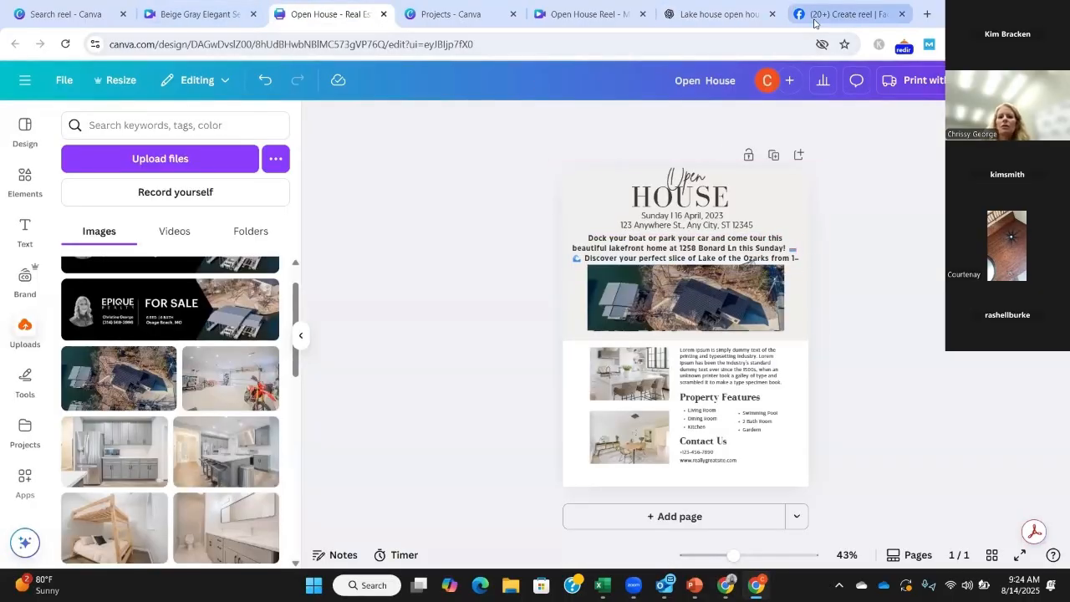
pyautogui.click(761, 17)
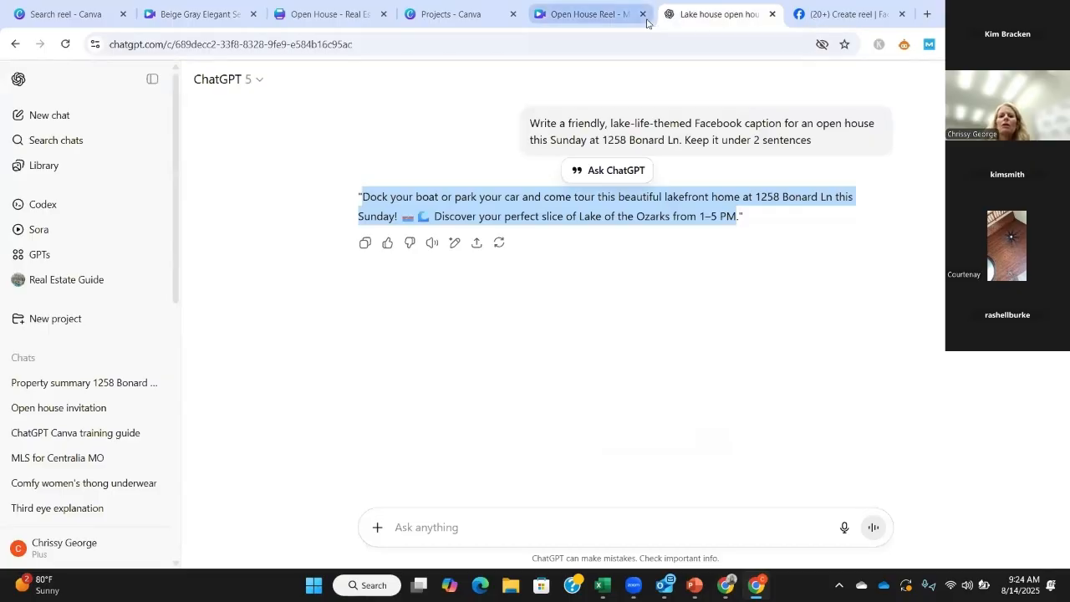
# Step: Return to the Open House Reel design in Canva and download pages 1–4 as an MP4 video
pyautogui.click(593, 22)
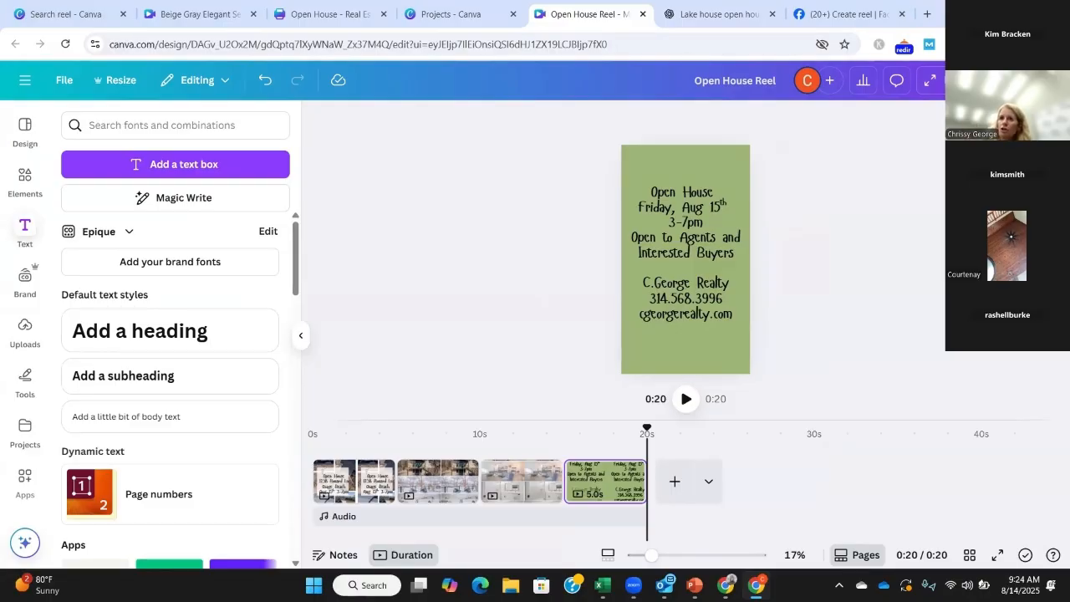
pyautogui.click(1027, 80)
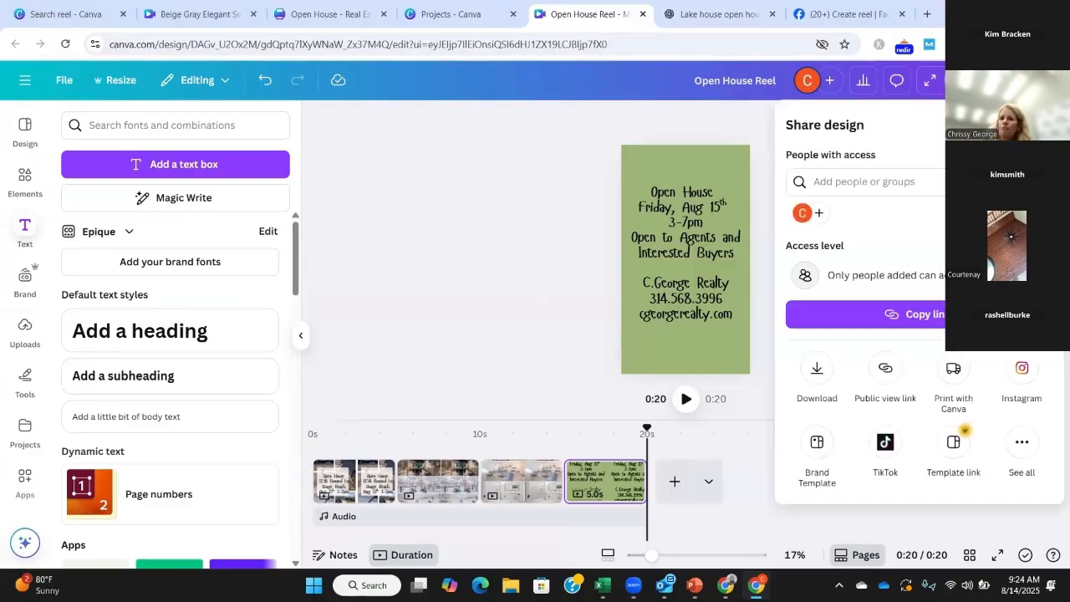
pyautogui.click(815, 371)
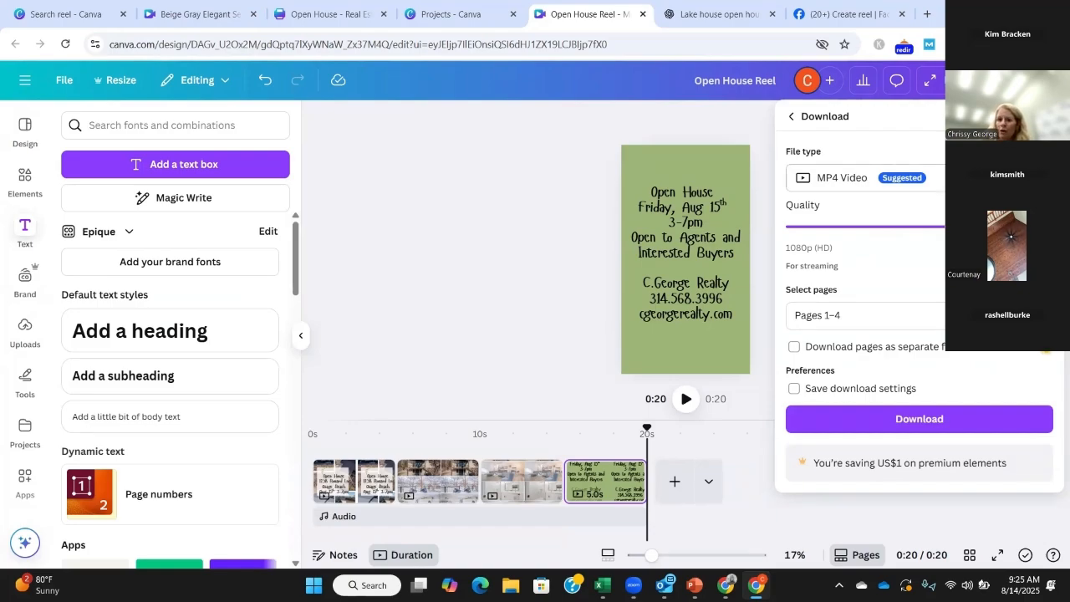
pyautogui.click(919, 417)
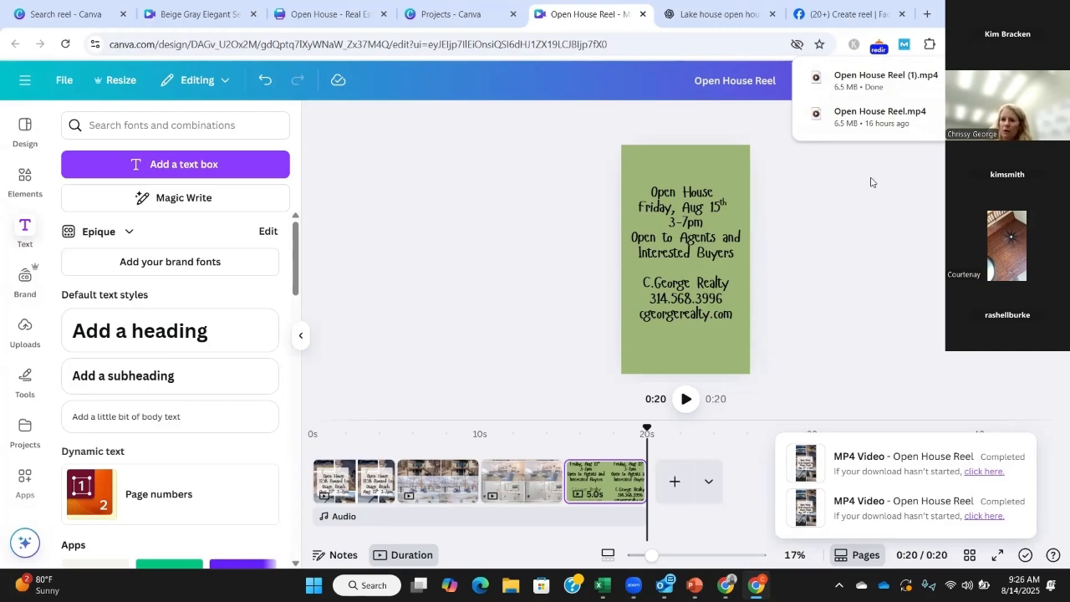
# Step: Switch to Facebook's reel creation page and add Open House Reel (1).mp4 from Downloads, with the folder shown in Details view
pyautogui.click(853, 14)
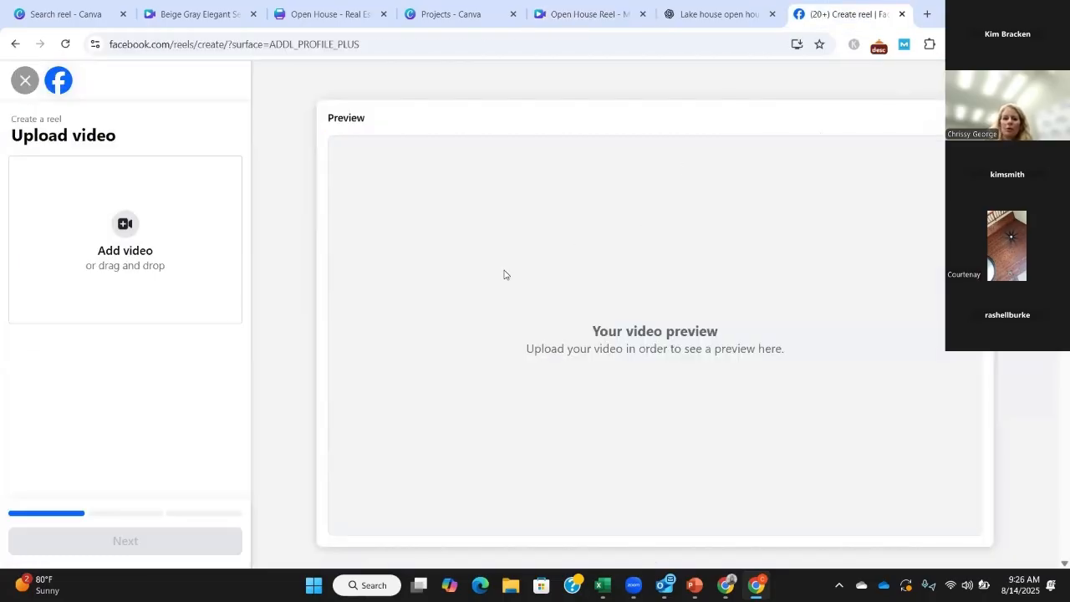
pyautogui.click(132, 234)
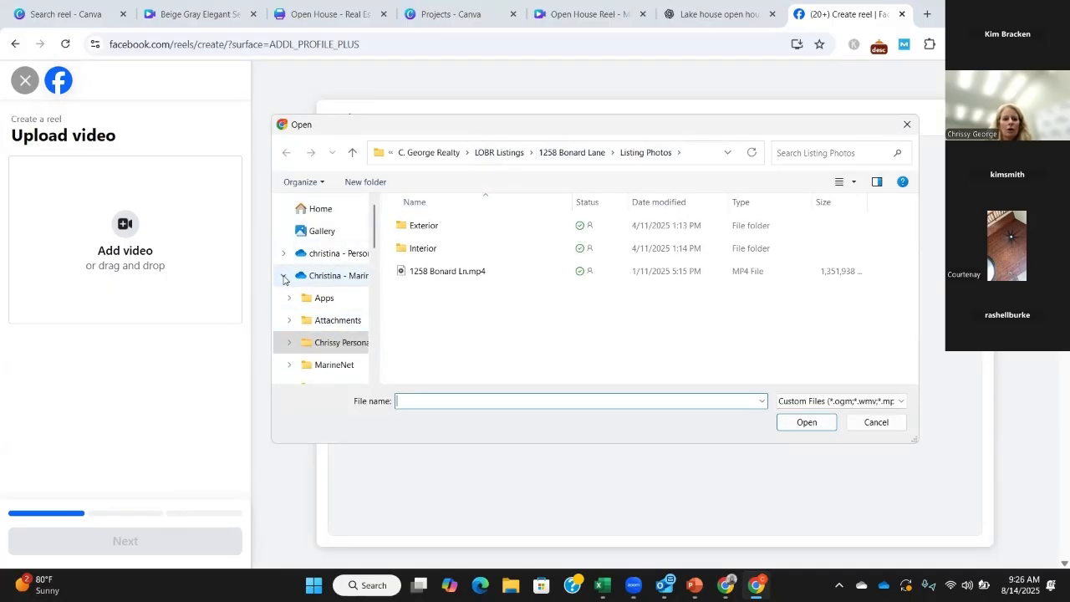
pyautogui.click(283, 279)
pyautogui.click(331, 346)
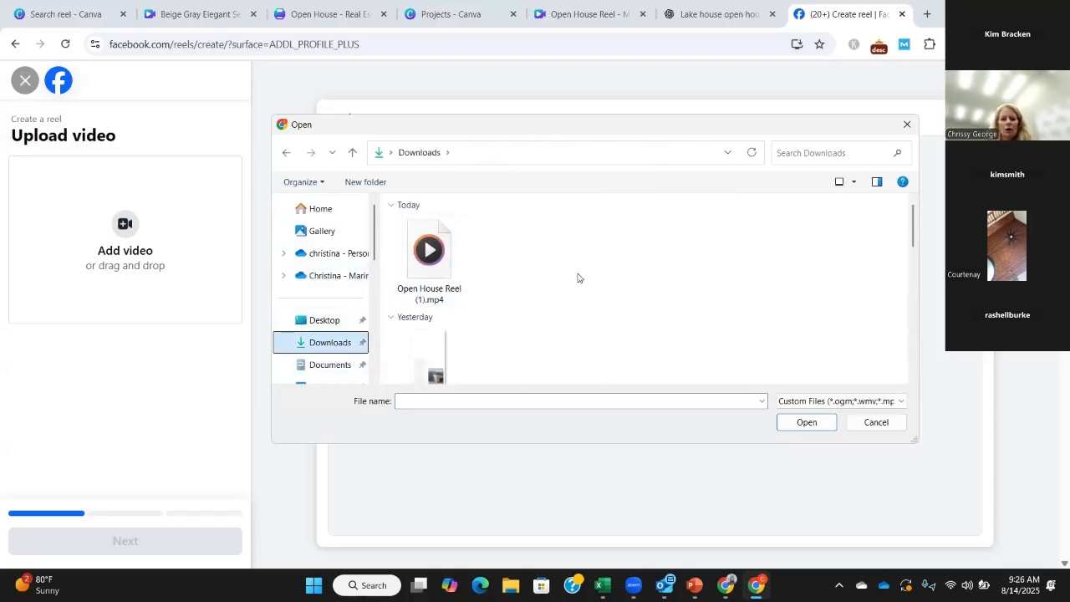
pyautogui.click(853, 182)
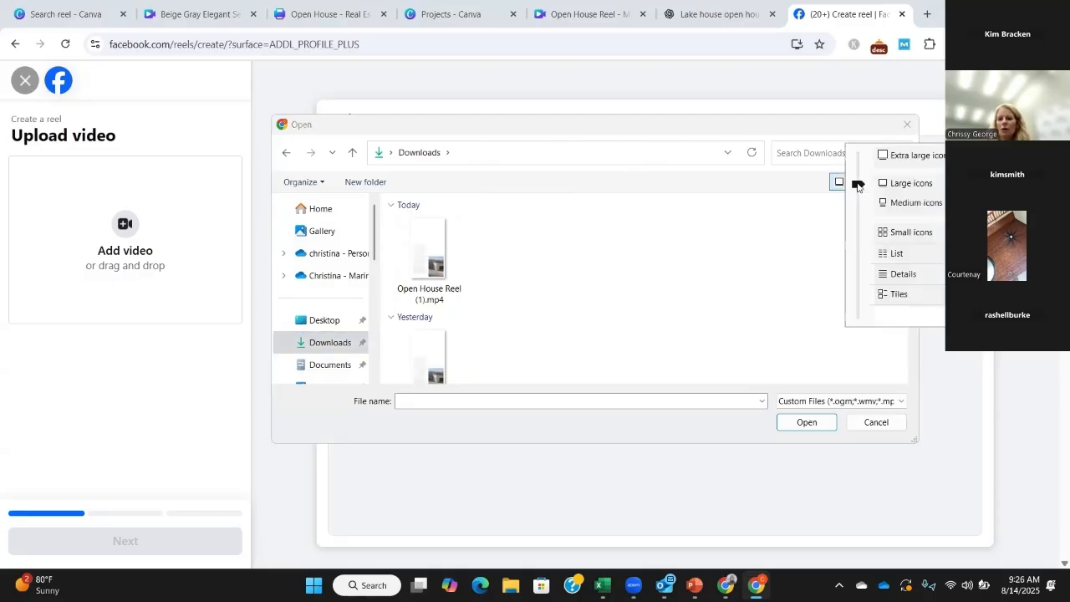
pyautogui.click(905, 273)
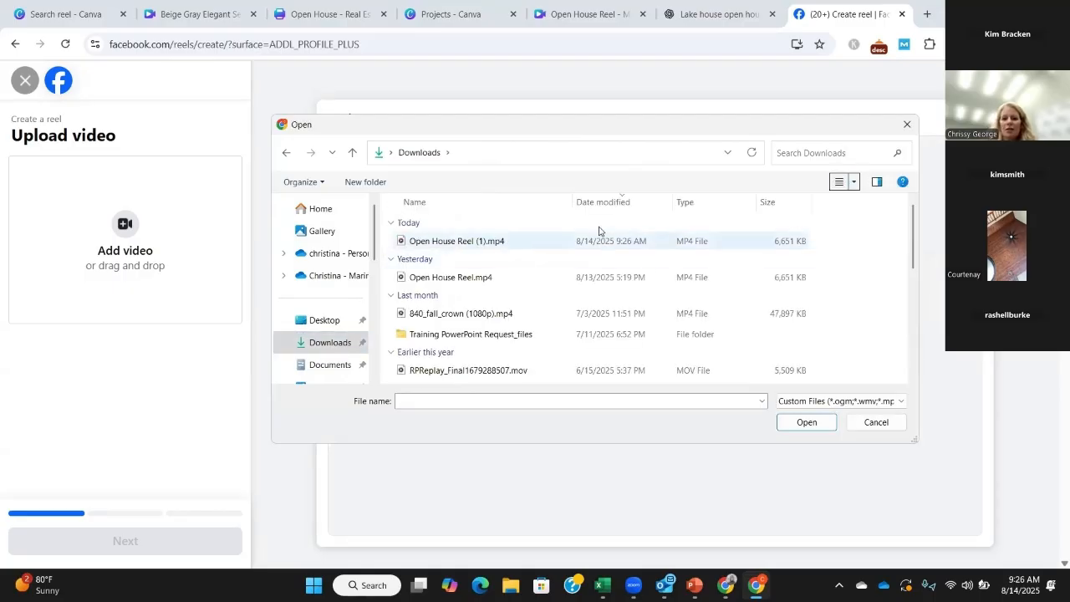
pyautogui.click(453, 242)
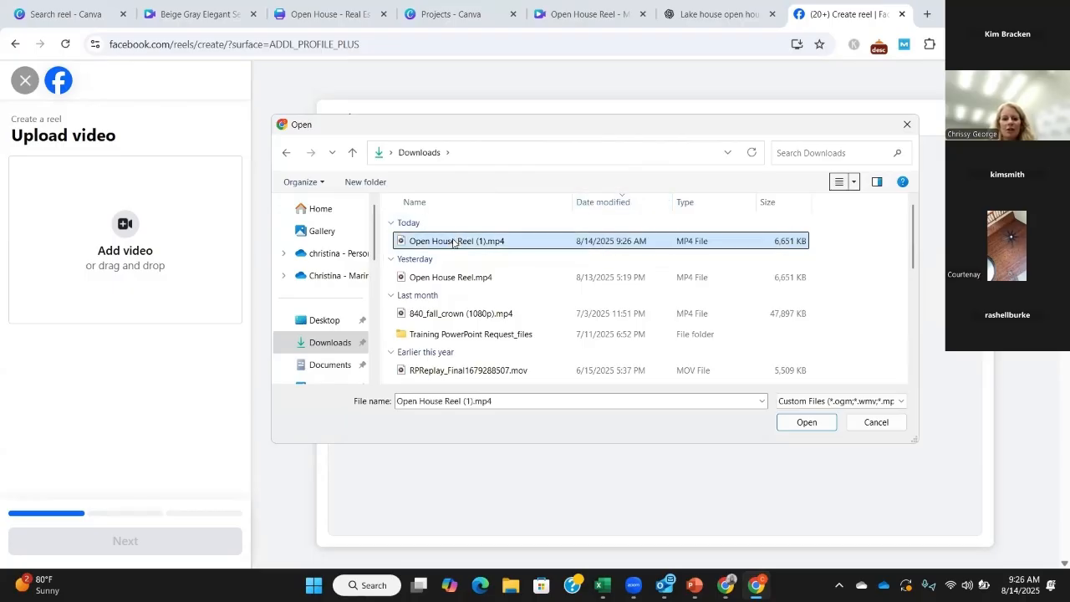
pyautogui.click(805, 423)
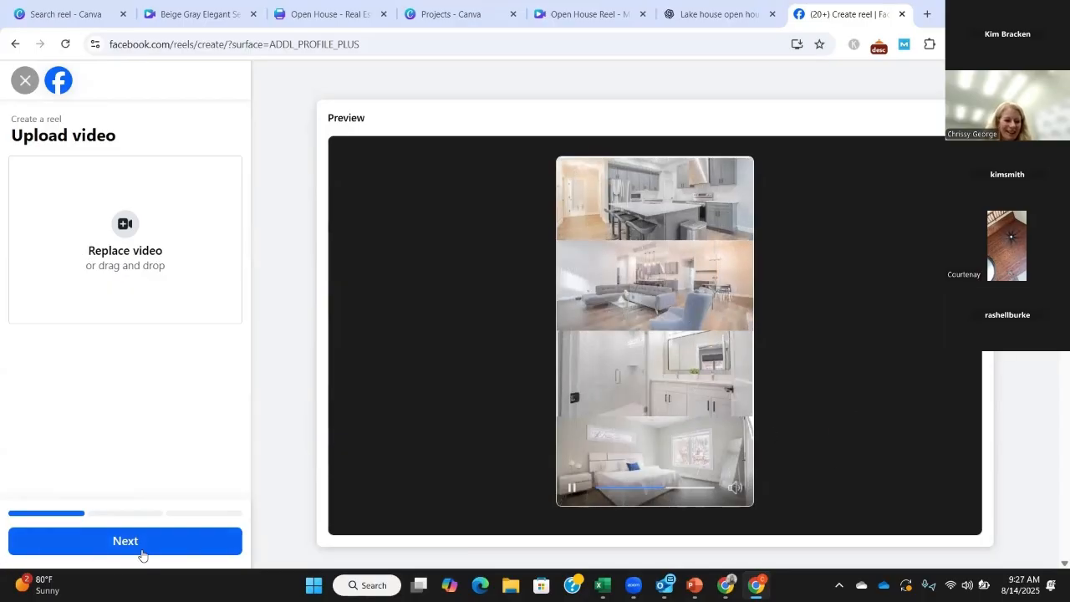
# Step: Proceed to the reel details without trimming and begin the description with "Open House" followed by the property's address
pyautogui.click(185, 544)
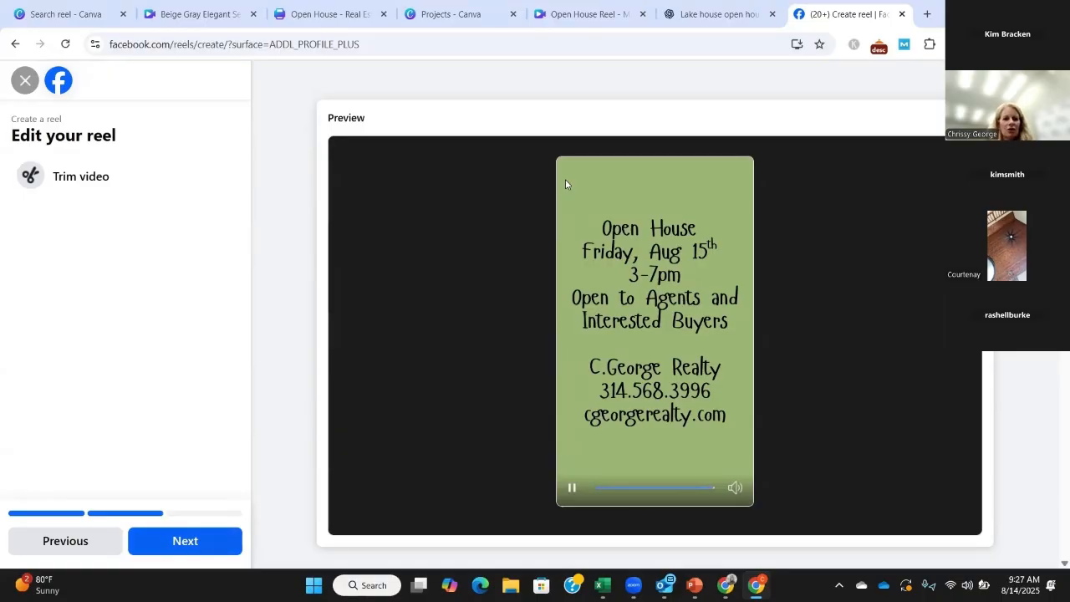
pyautogui.click(200, 541)
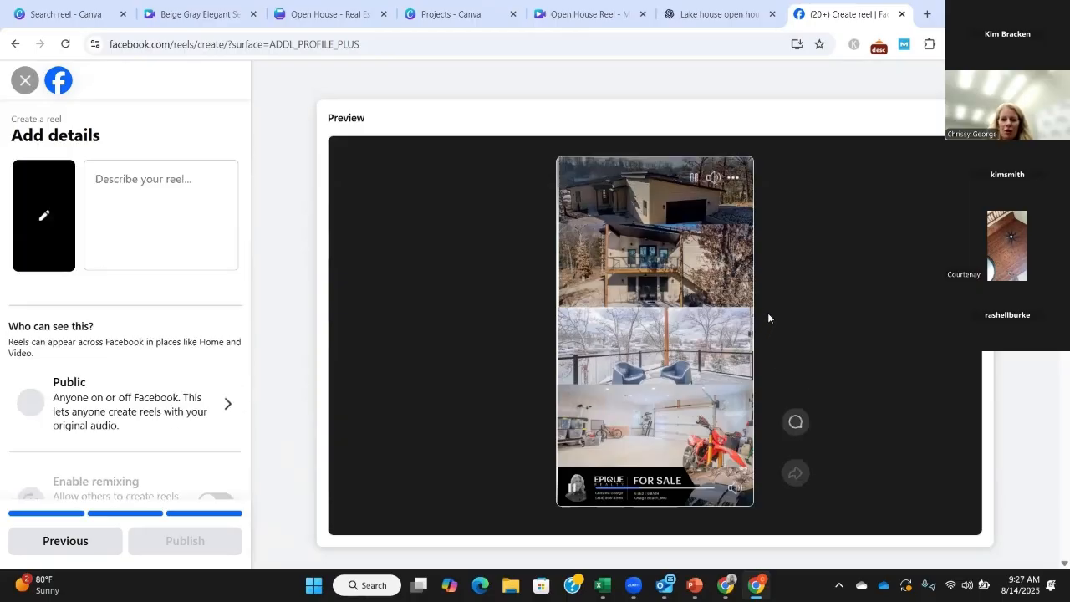
pyautogui.click(102, 178)
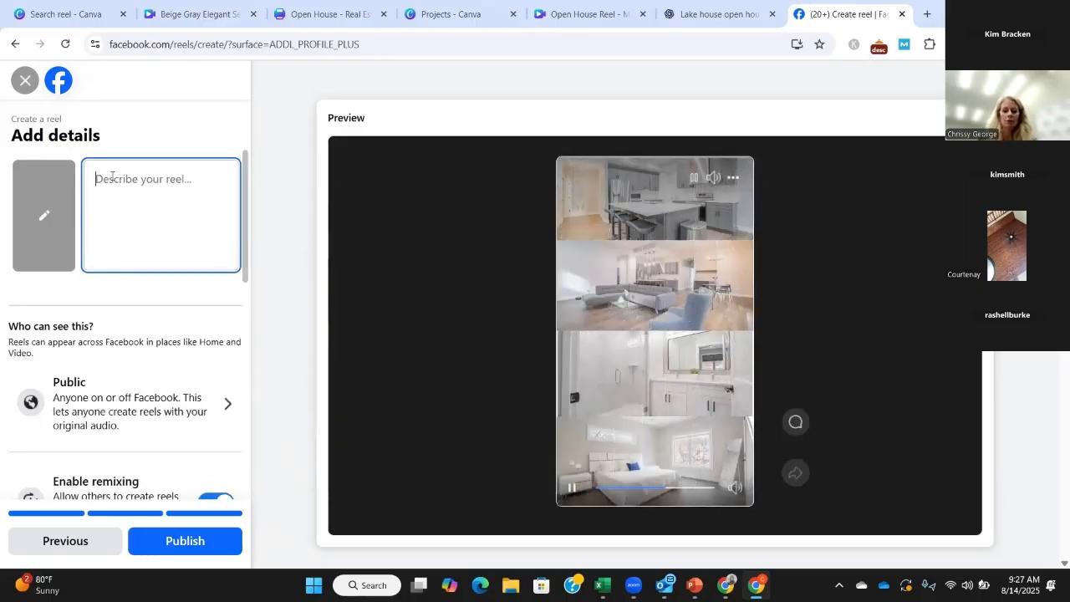
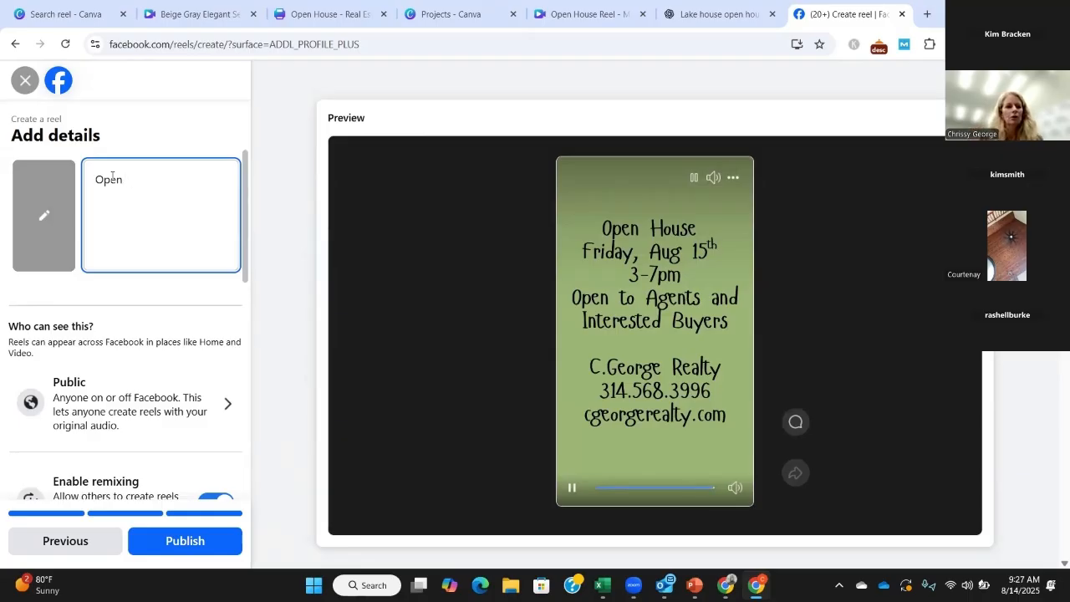
pyautogui.press('Return')
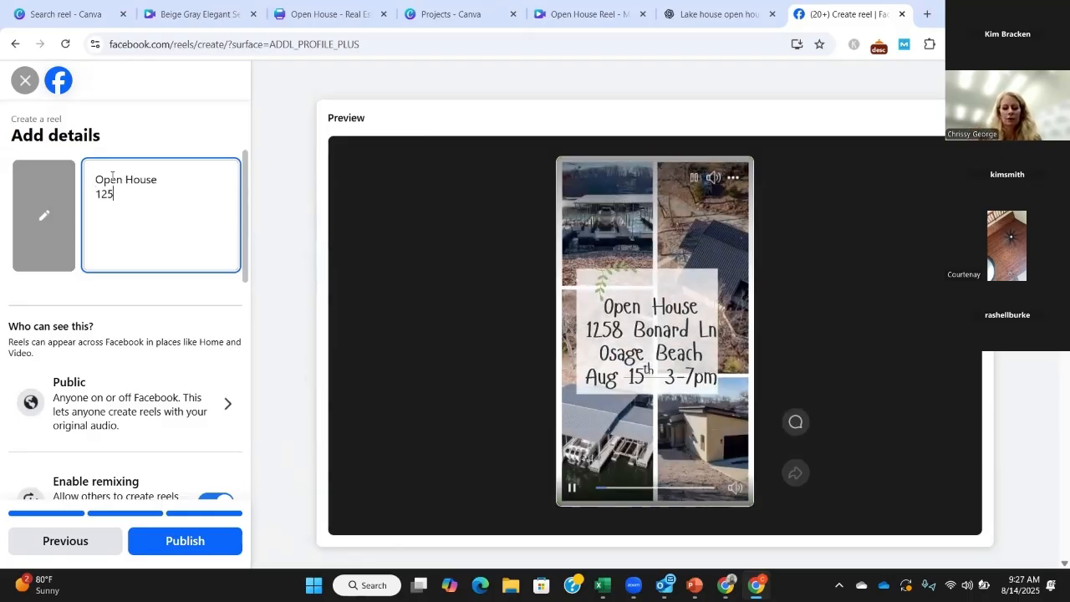
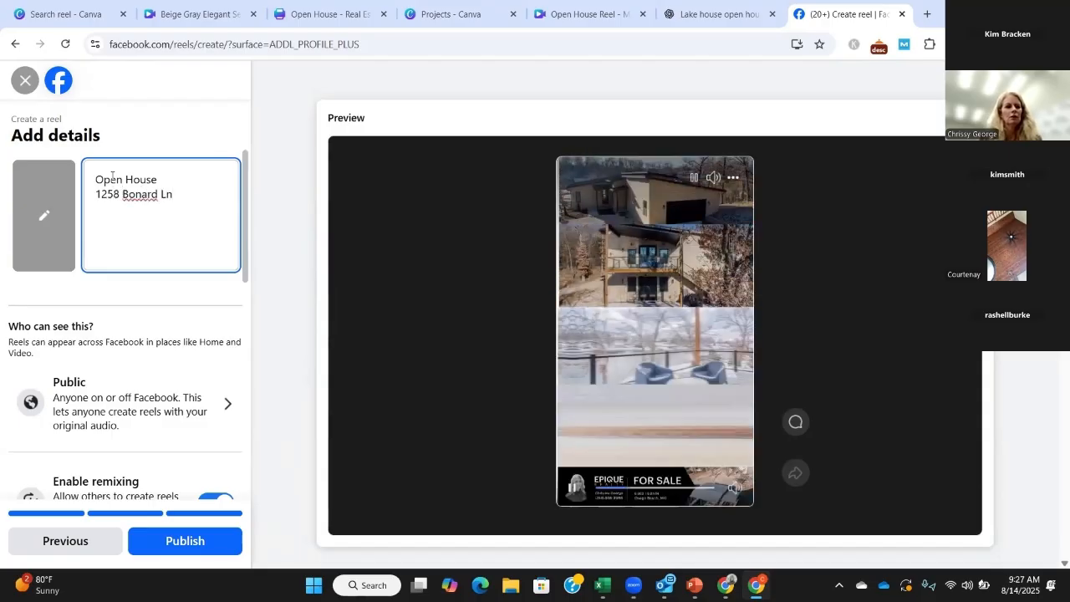
pyautogui.press('Return')
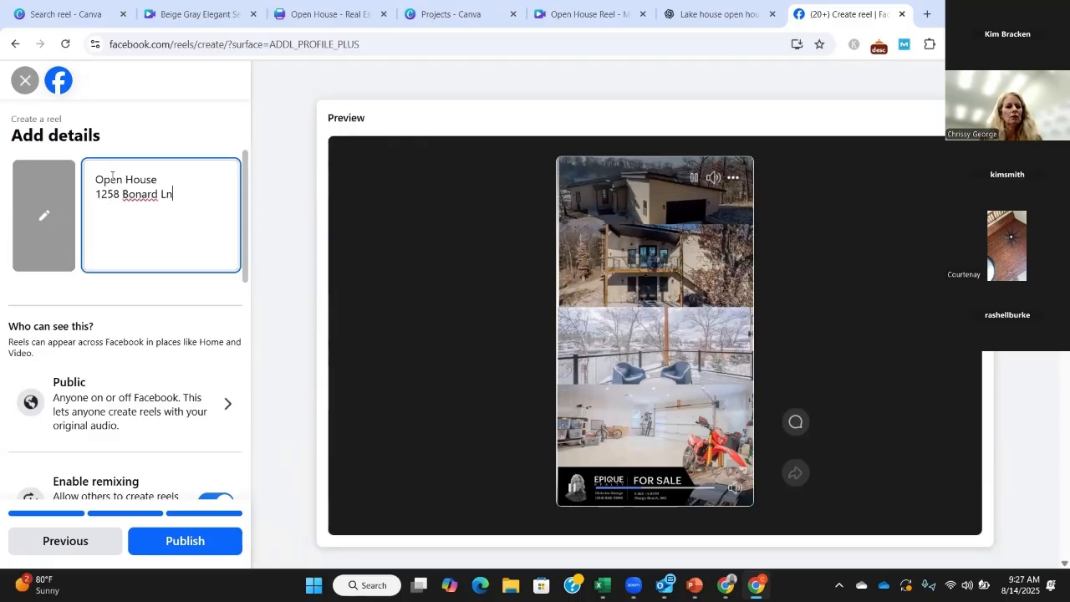
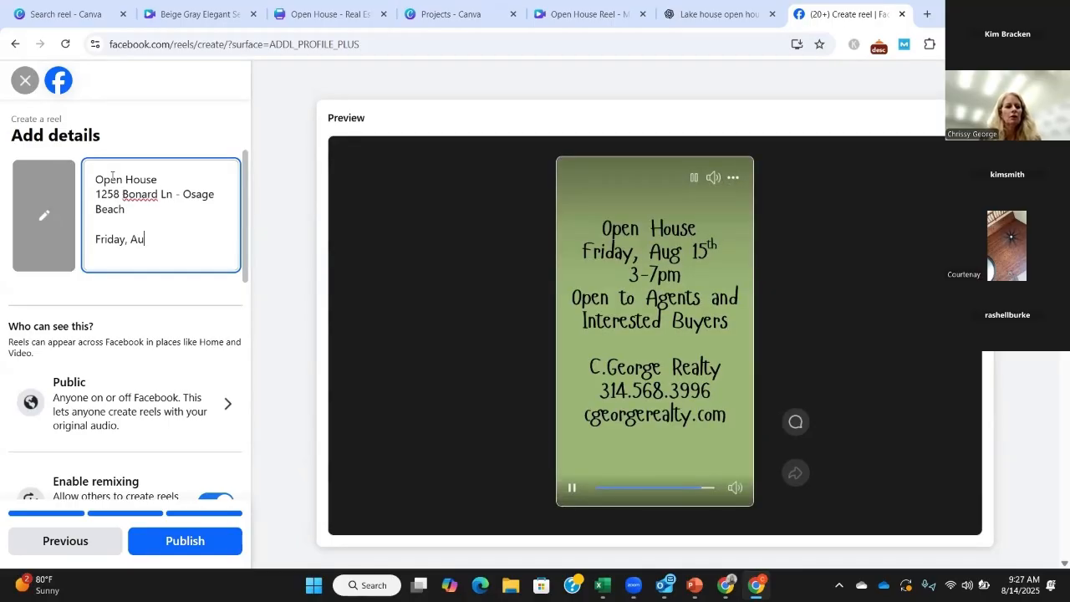
# Step: Add the line "Friday, Aug 15th - 3 to 7 pm" beneath the address in the reel description
pyautogui.write('Friday, Aug 15t')
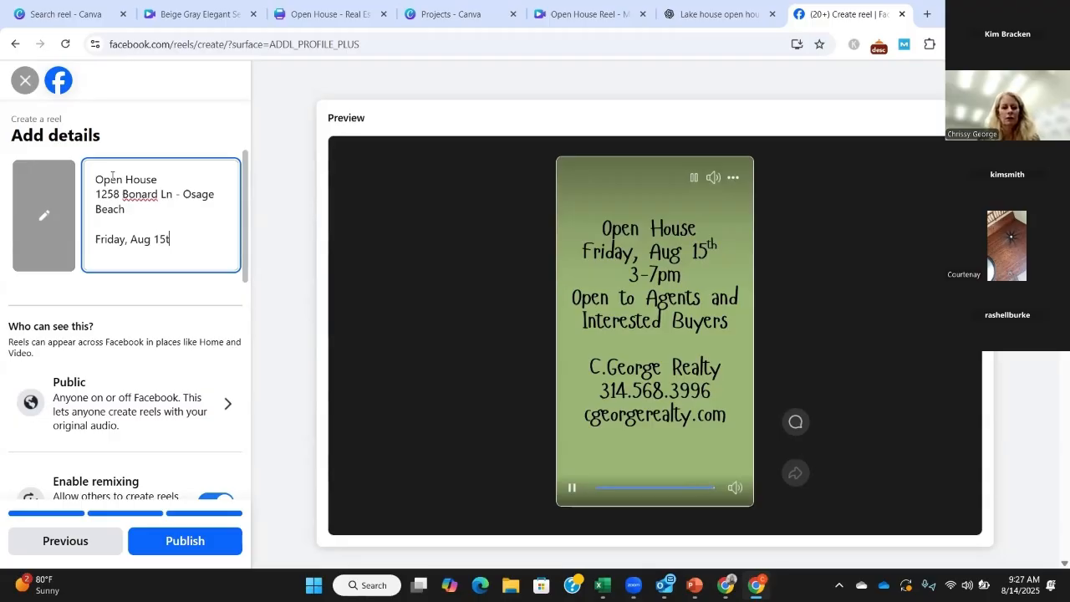
pyautogui.write('h - ')
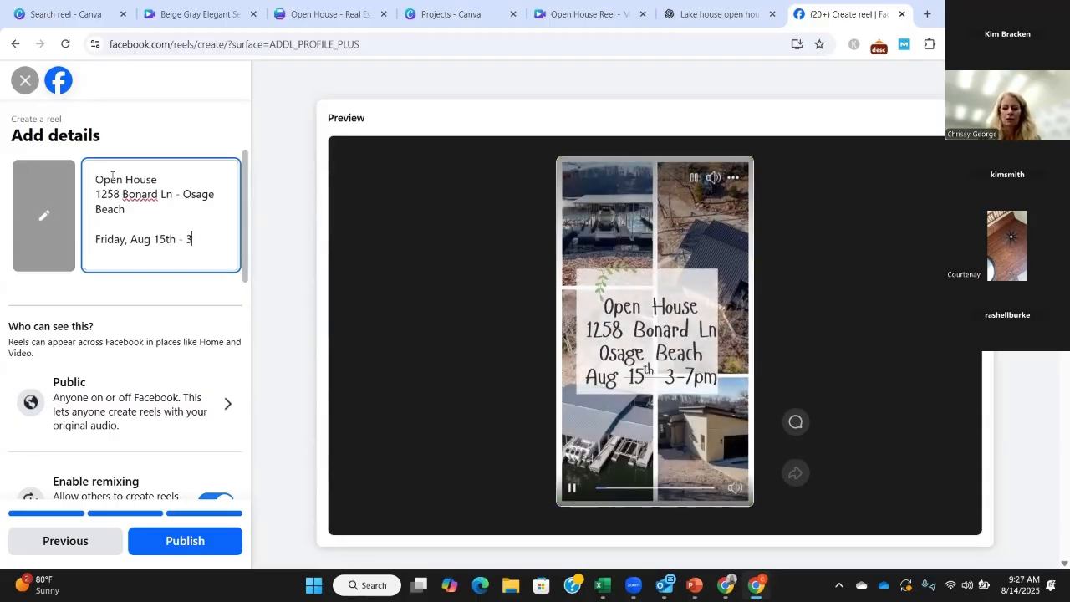
pyautogui.write('3 to')
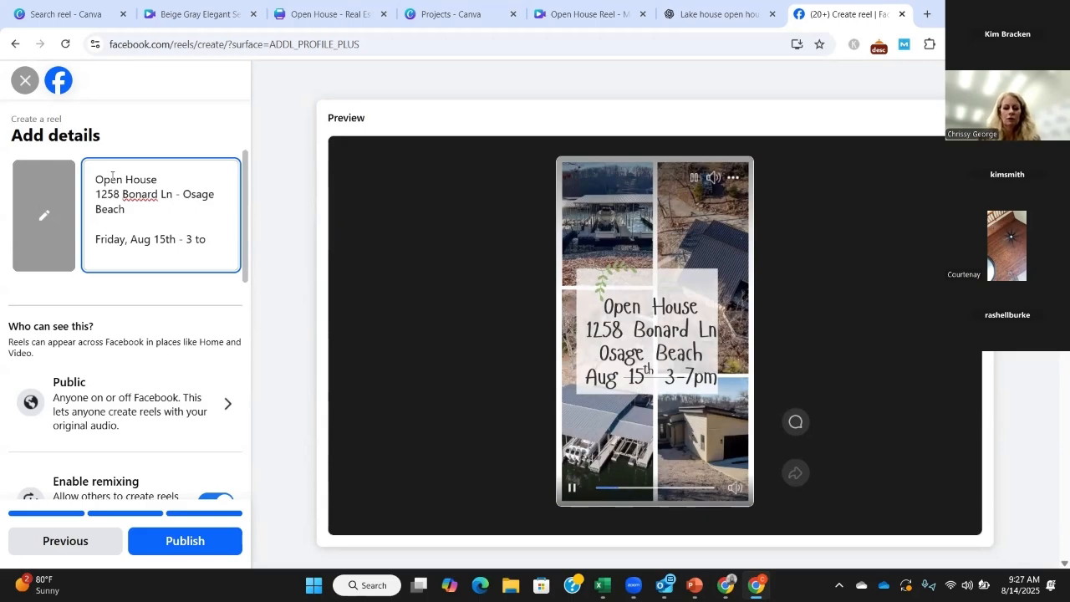
pyautogui.write(' 7 pm')
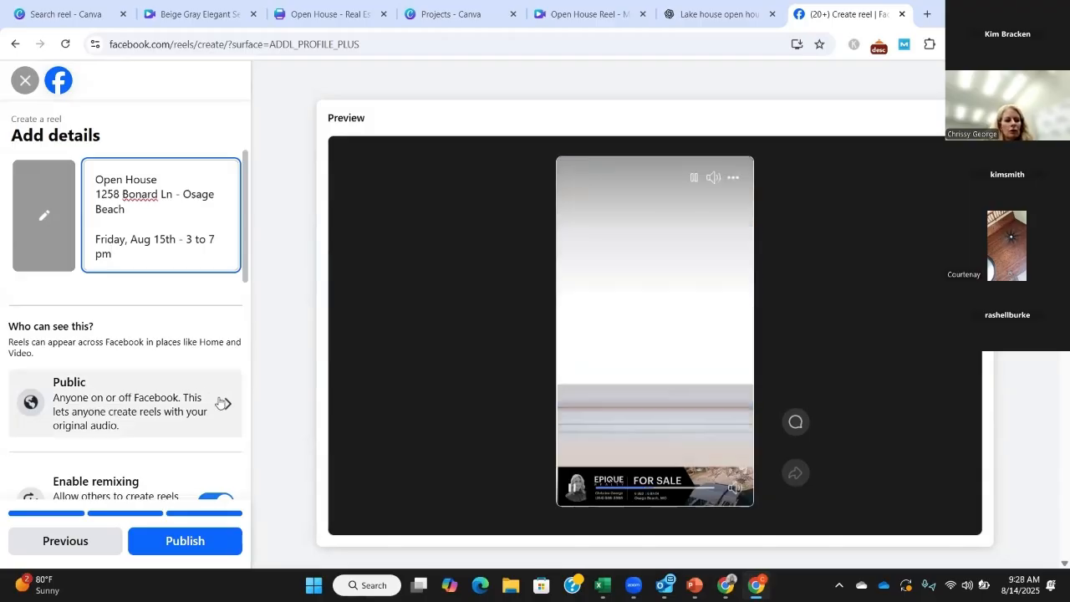
# Step: Check the reel's audience choices and the remixing, tagging and boost options without changing them
pyautogui.click(106, 400)
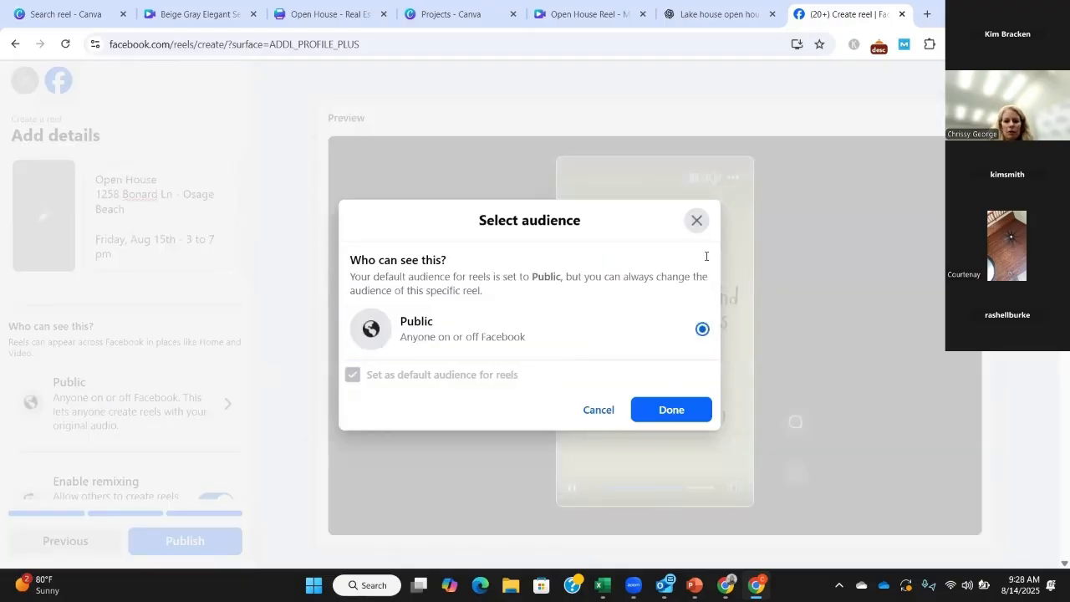
pyautogui.click(696, 220)
pyautogui.scroll(-1, 176, 385)
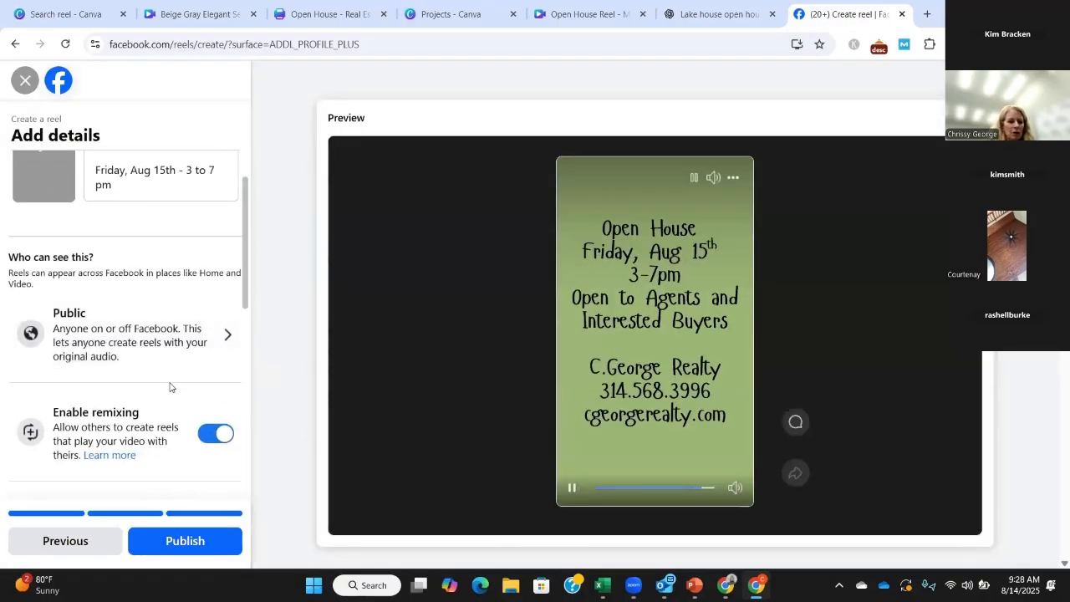
pyautogui.scroll(-1, 170, 387)
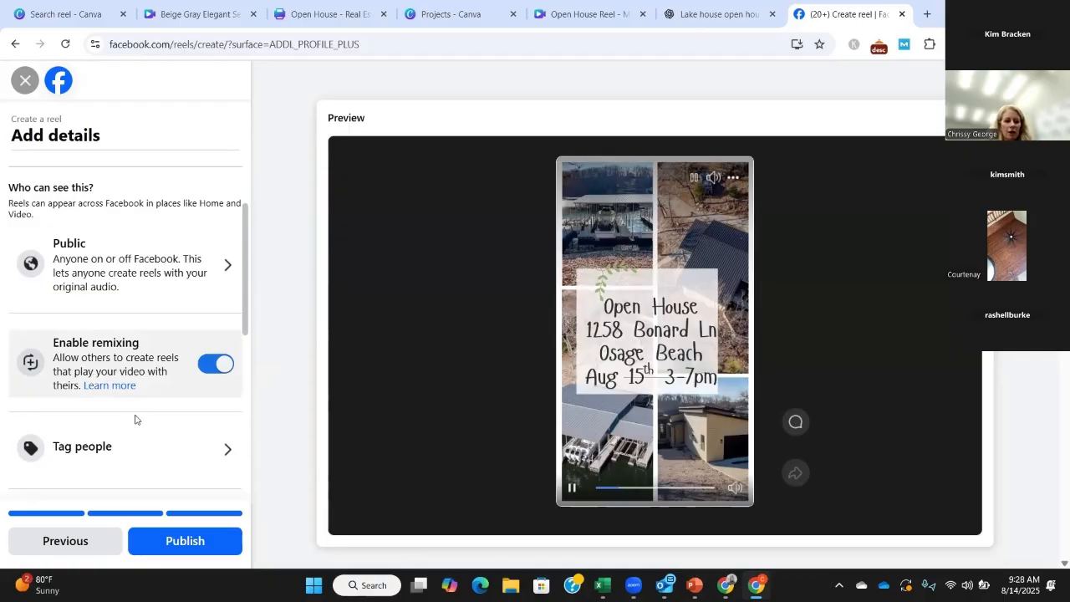
pyautogui.scroll(-1, 127, 385)
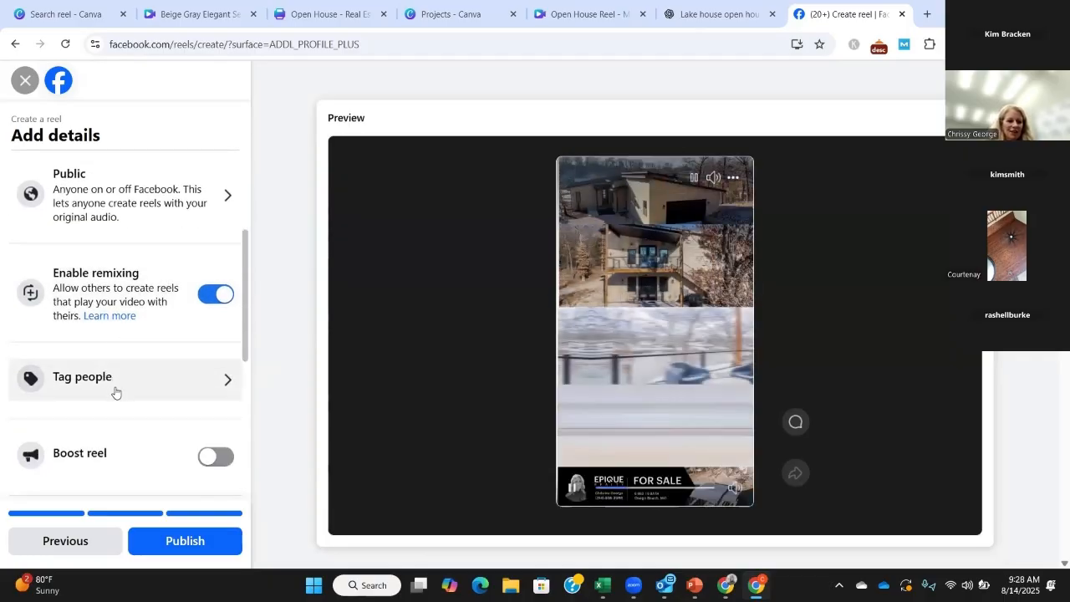
# Step: Search for the presenter's own Facebook profile by name and tag it in the reel
pyautogui.click(115, 383)
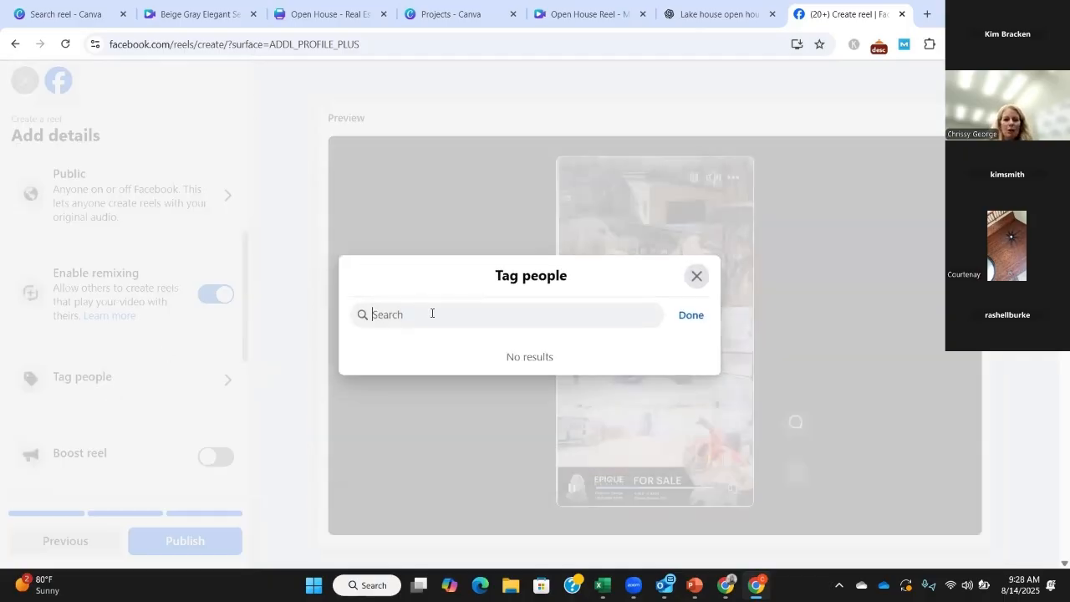
pyautogui.write('chrissy')
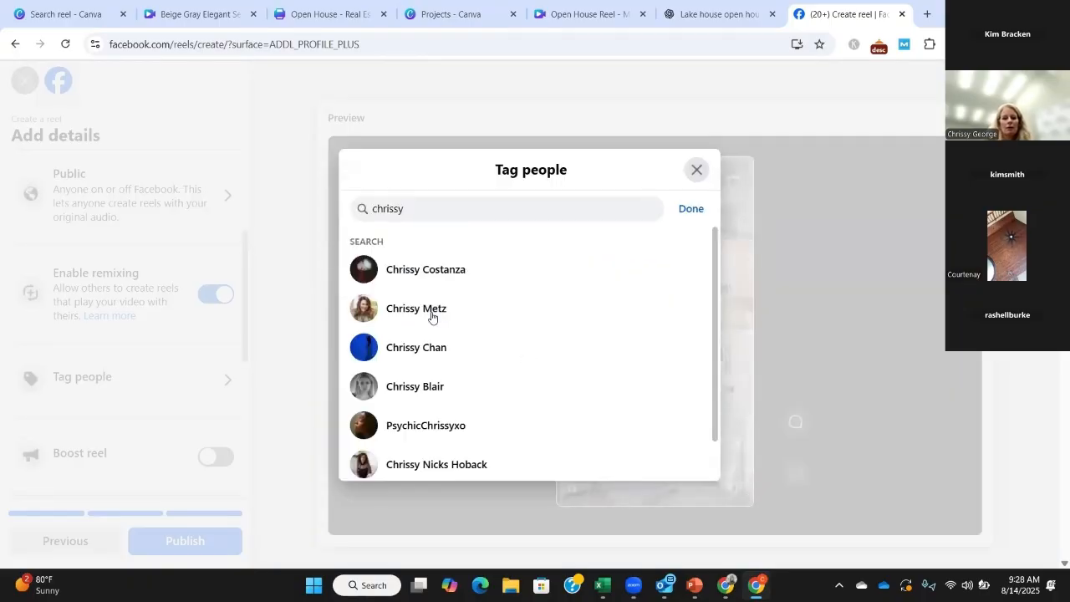
pyautogui.write(' go')
pyautogui.press('BackSpace')
pyautogui.write('eorg')
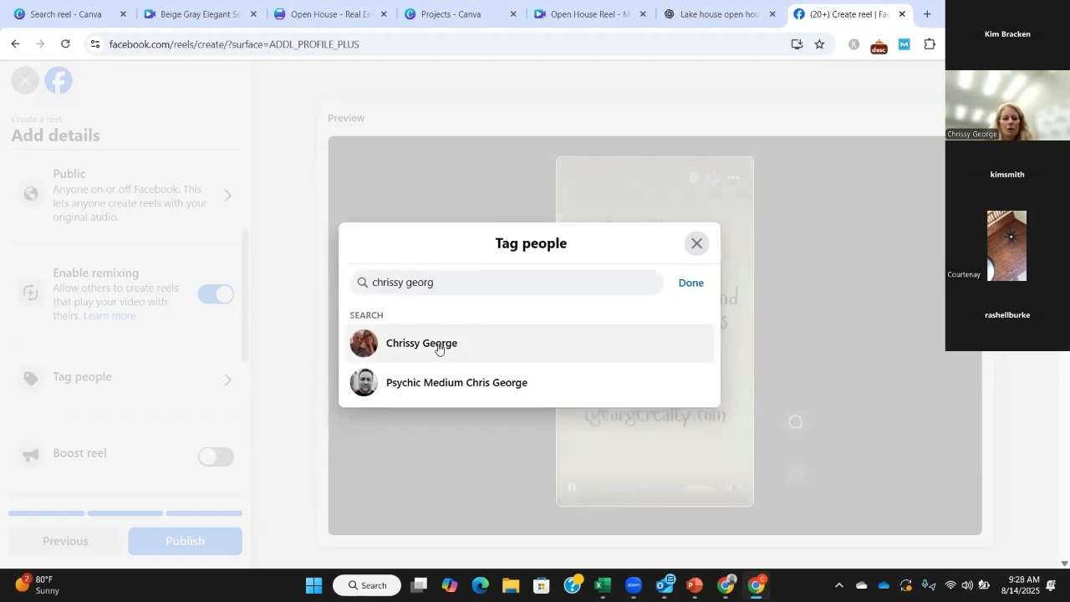
pyautogui.click(439, 344)
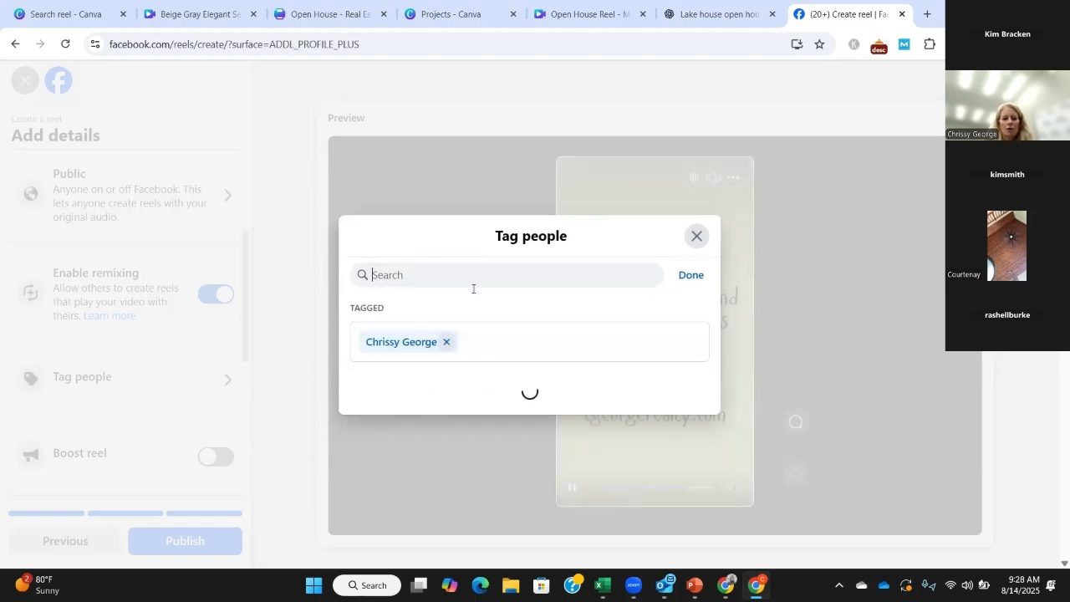
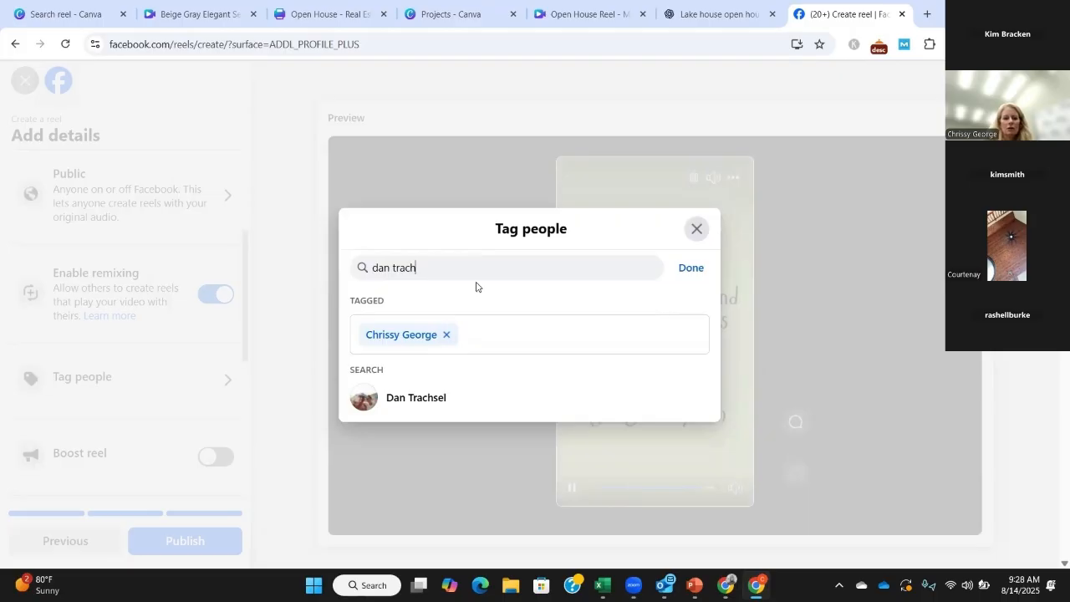
# Step: Find a second person by name and add them to the reel's tagged people
pyautogui.click(418, 399)
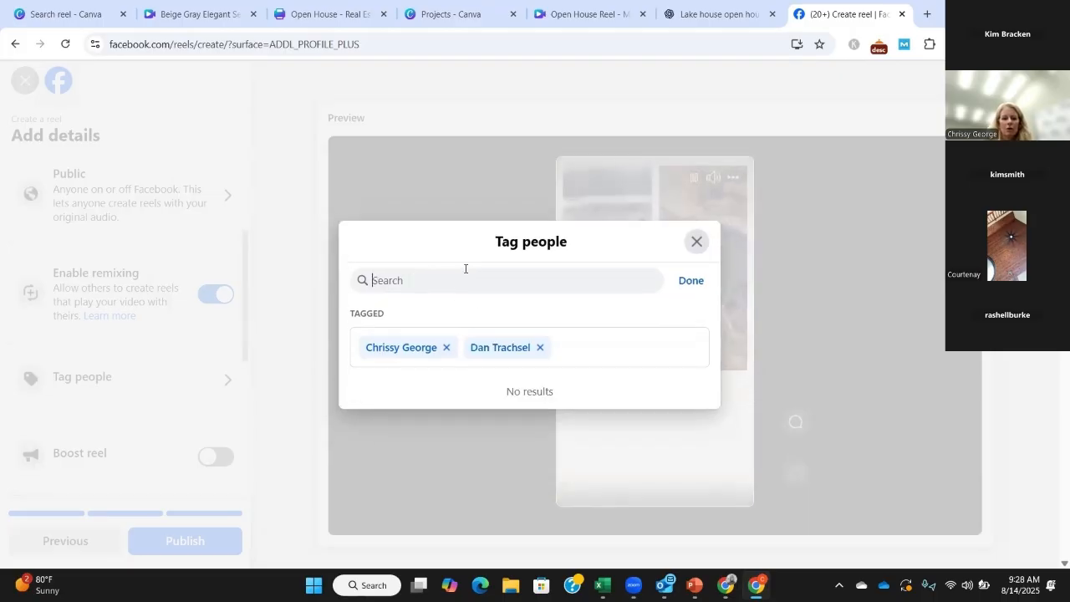
# Step: Confirm the tagged people, review the remaining reel details such as collaborator, product link and captions, and publish the reel
pyautogui.click(699, 286)
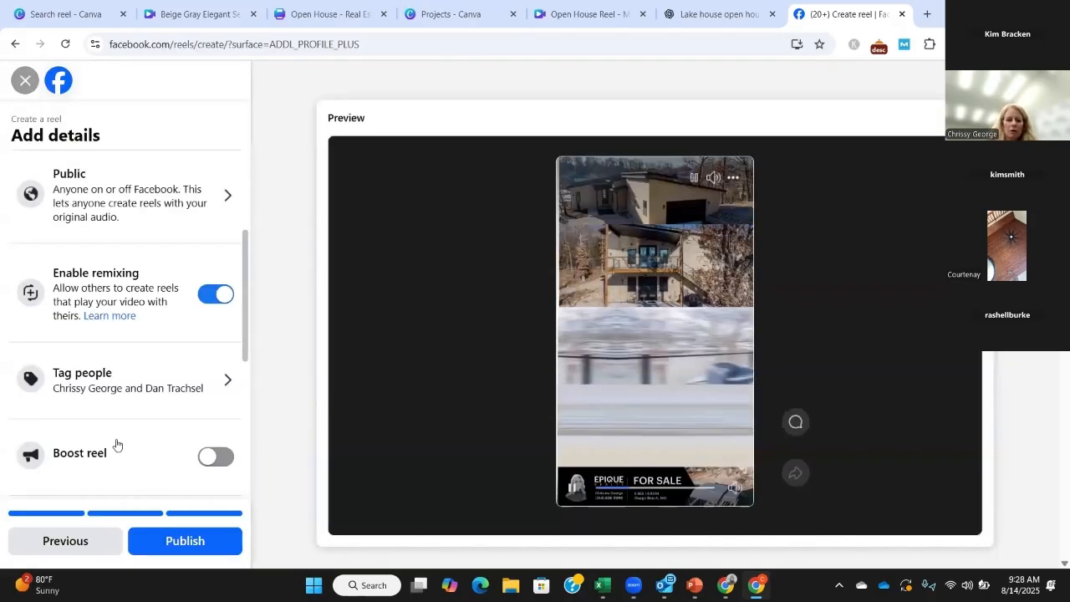
pyautogui.scroll(-2, 124, 444)
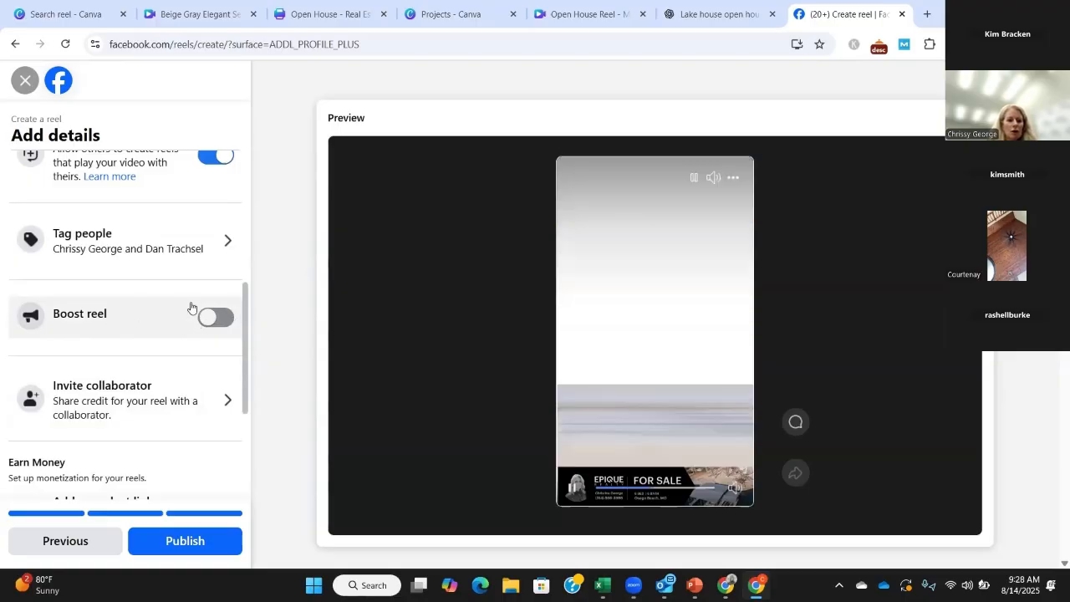
pyautogui.scroll(-1, 170, 372)
pyautogui.scroll(-1, 172, 374)
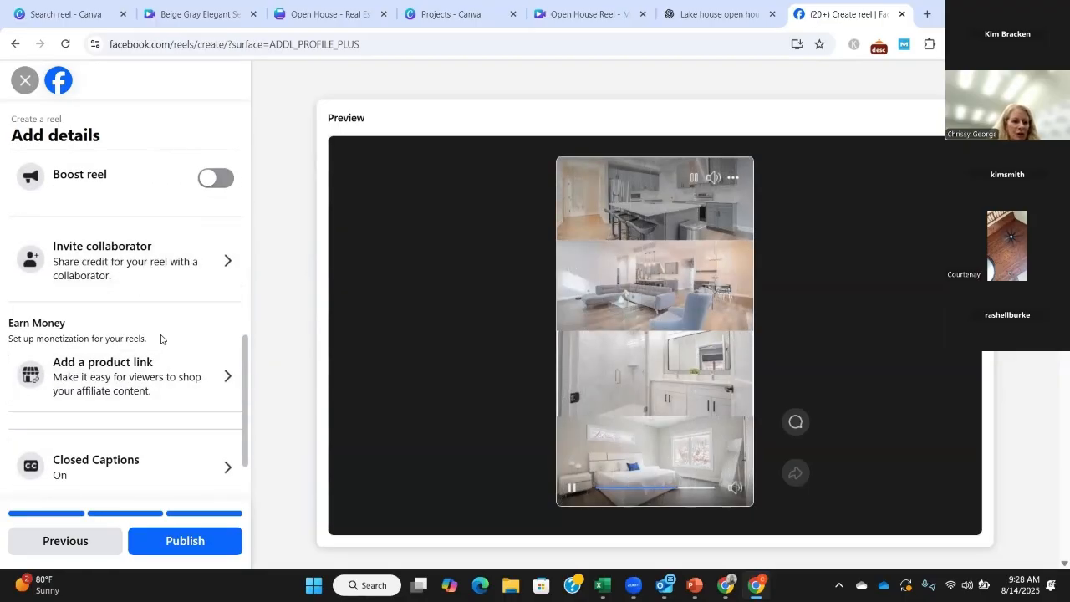
pyautogui.scroll(-1, 159, 356)
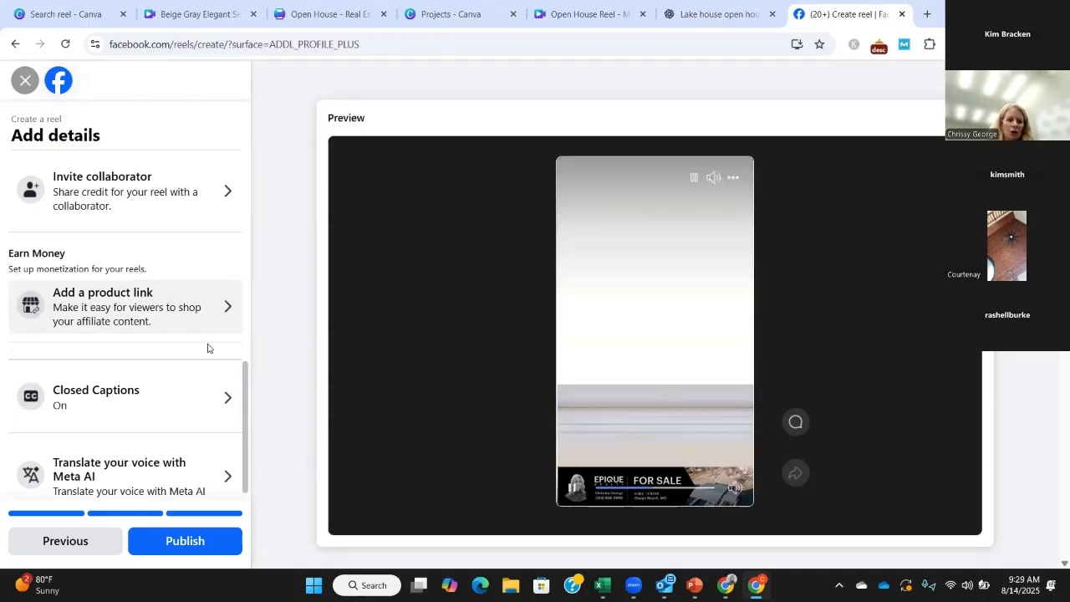
pyautogui.scroll(-1, 143, 402)
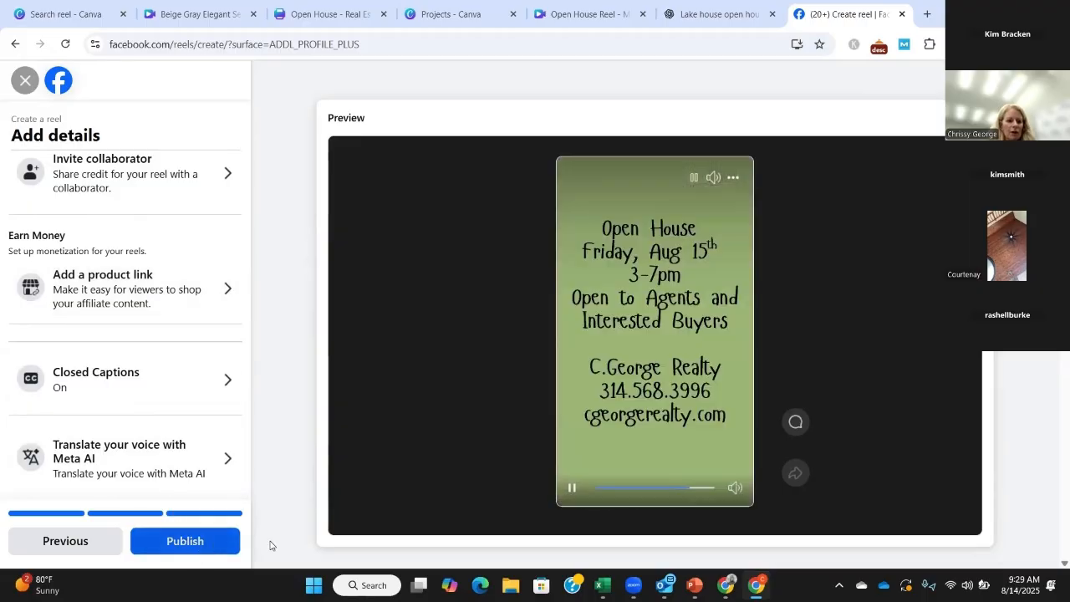
pyautogui.click(238, 544)
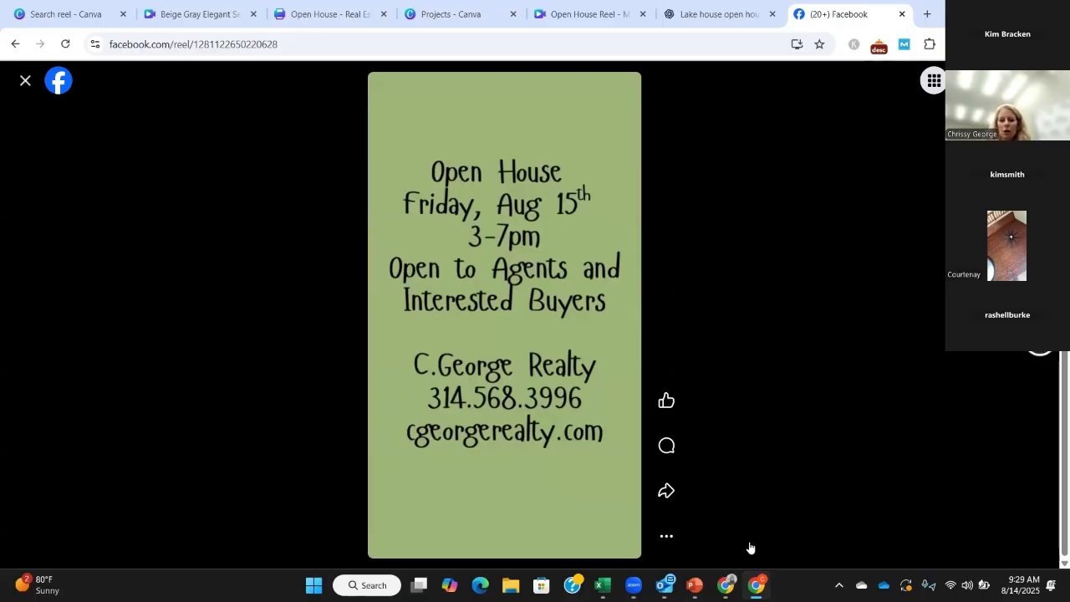
# Step: Check the published open house reel's extra options and its playback in the reel viewer
pyautogui.click(666, 538)
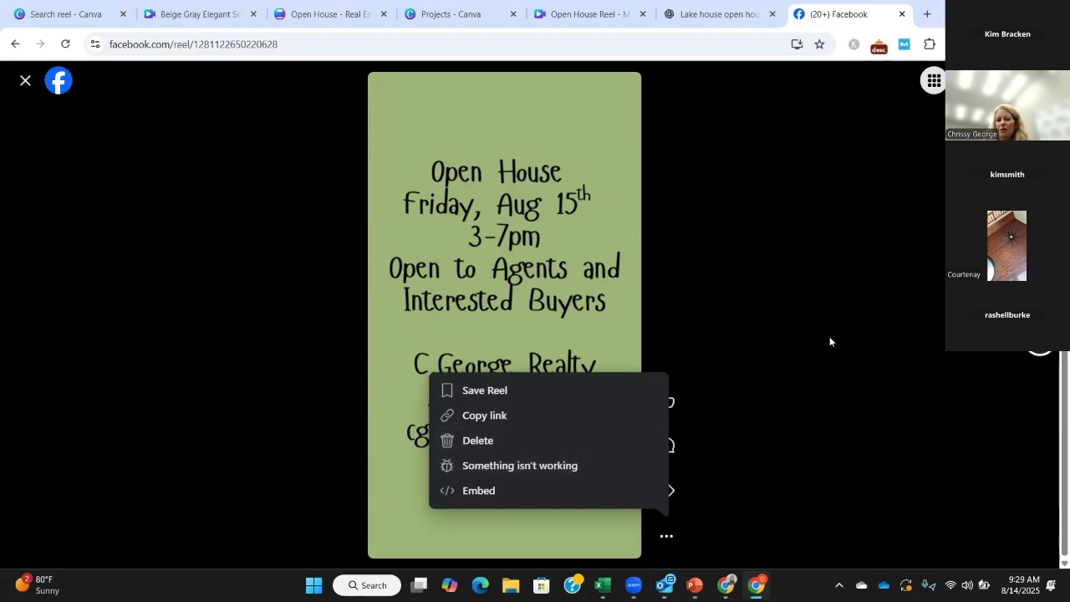
pyautogui.scroll(-1, 830, 341)
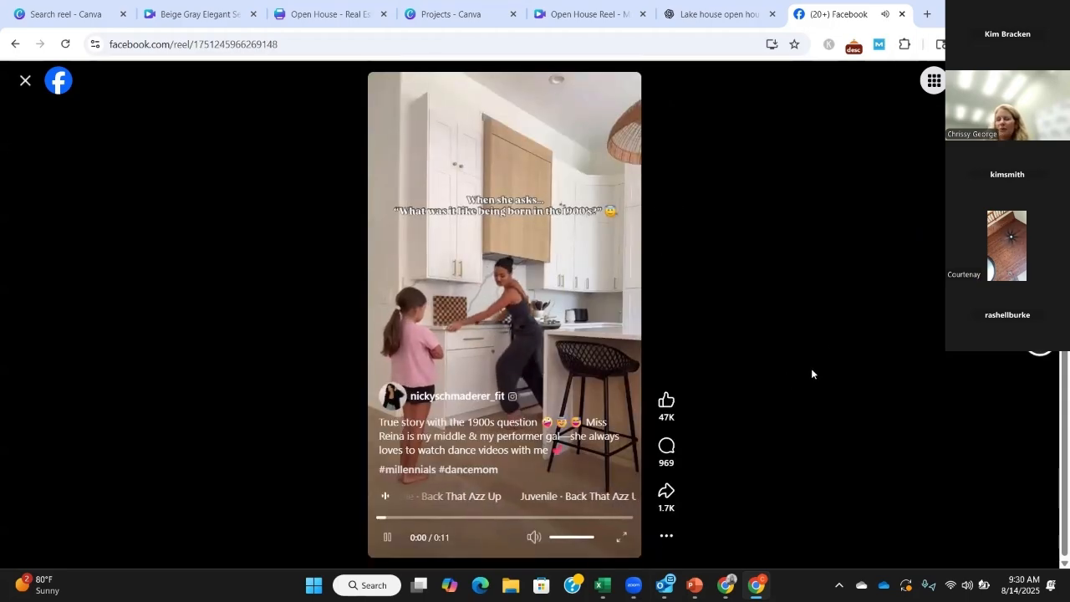
pyautogui.scroll(-1, 811, 371)
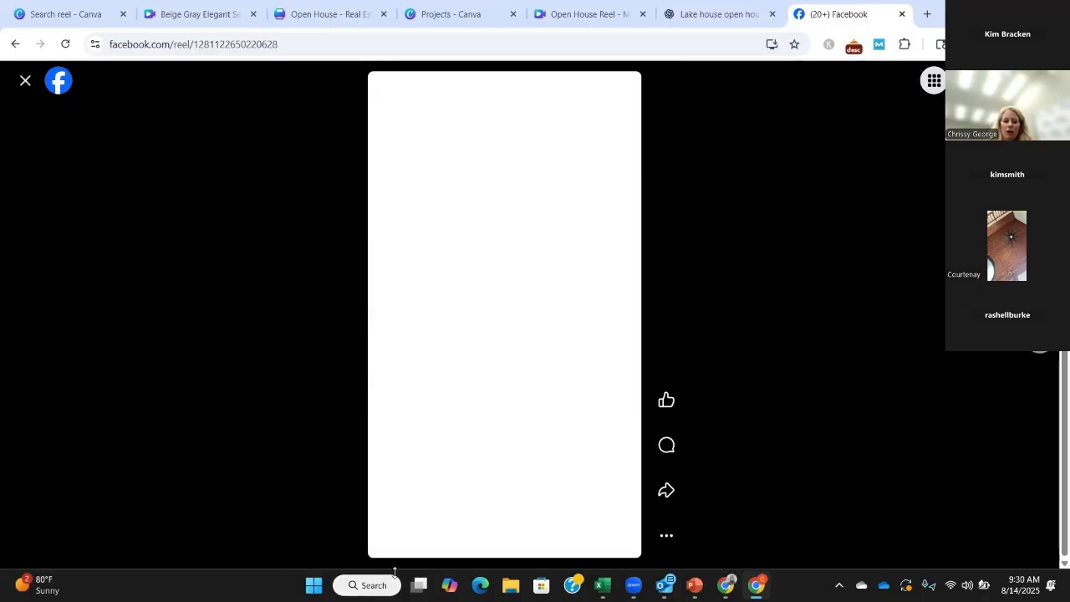
pyautogui.click(387, 537)
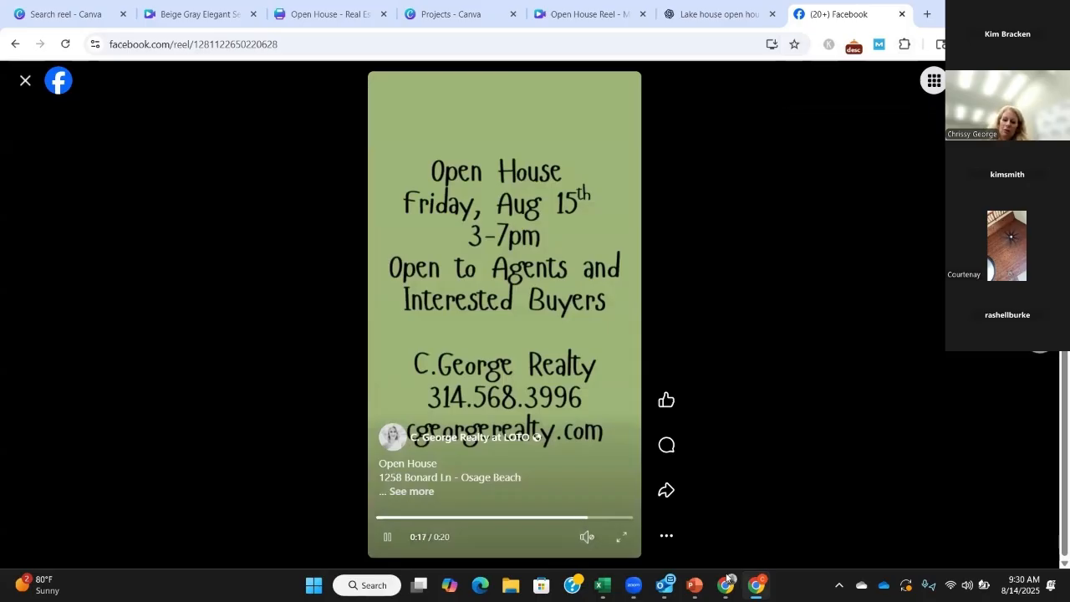
# Step: Switch to the PowerPoint presentation and go to the "Final Tips & Q&A" slide
pyautogui.click(695, 586)
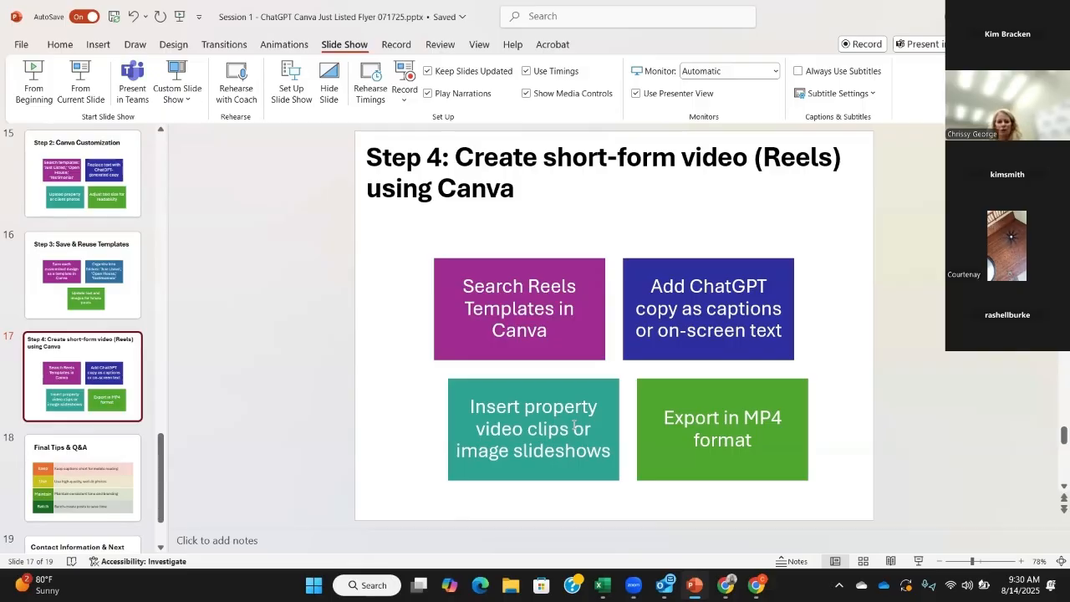
pyautogui.click(82, 476)
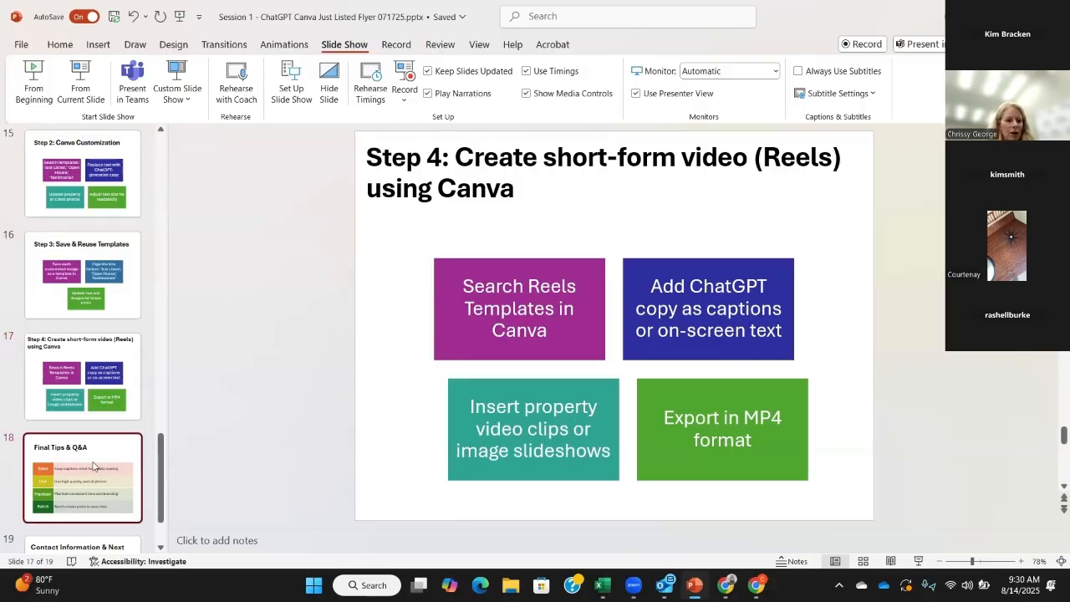